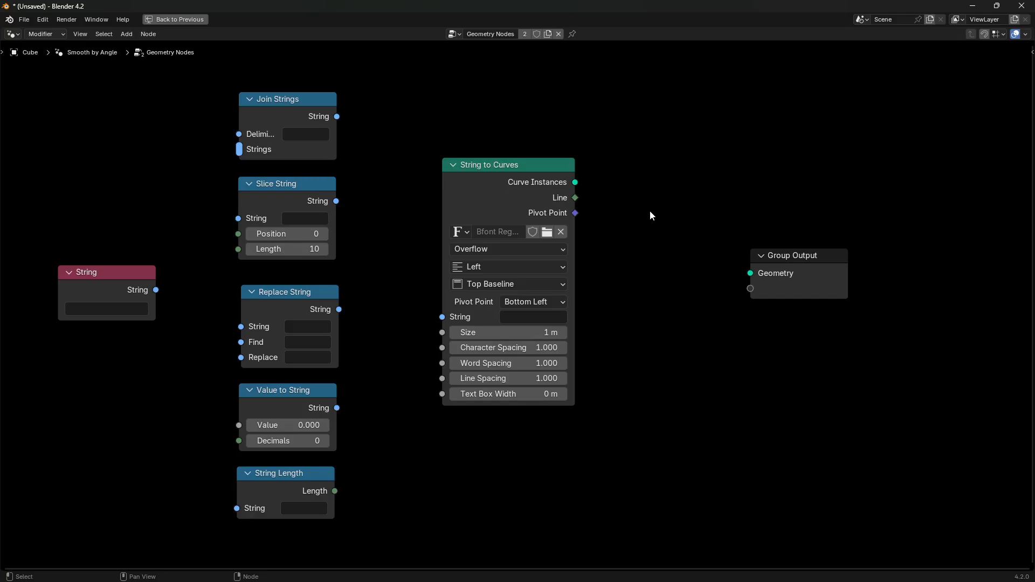
# Step: Move the Group Output node farther away from String to Curves and reposition the String input node slightly lower
pyautogui.moveTo(851, 281); pyautogui.dragTo(968, 319)
pyautogui.moveTo(88, 280); pyautogui.dragTo(113, 273)
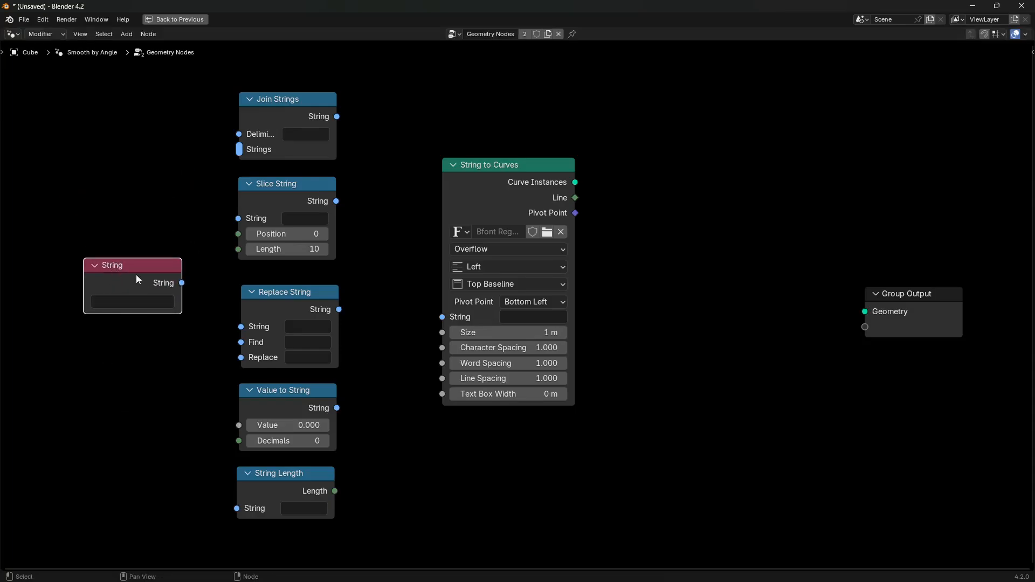
pyautogui.moveTo(136, 265); pyautogui.dragTo(111, 285)
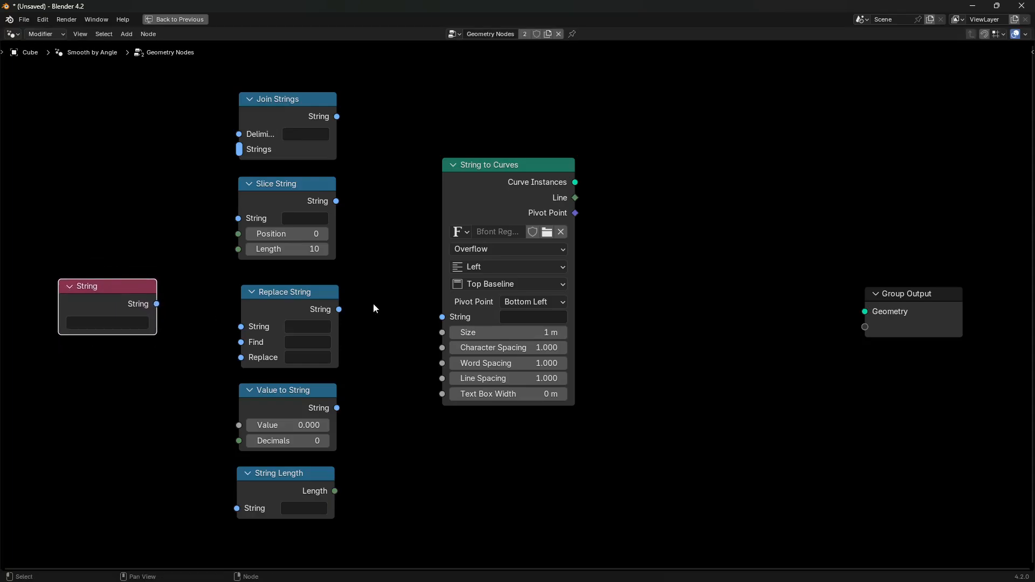
# Step: Rearrange the Join Strings, Slice String, Replace String, Value to String, String Length and String to Curves nodes into a more spread-out layout
pyautogui.moveTo(299, 96); pyautogui.dragTo(315, 76)
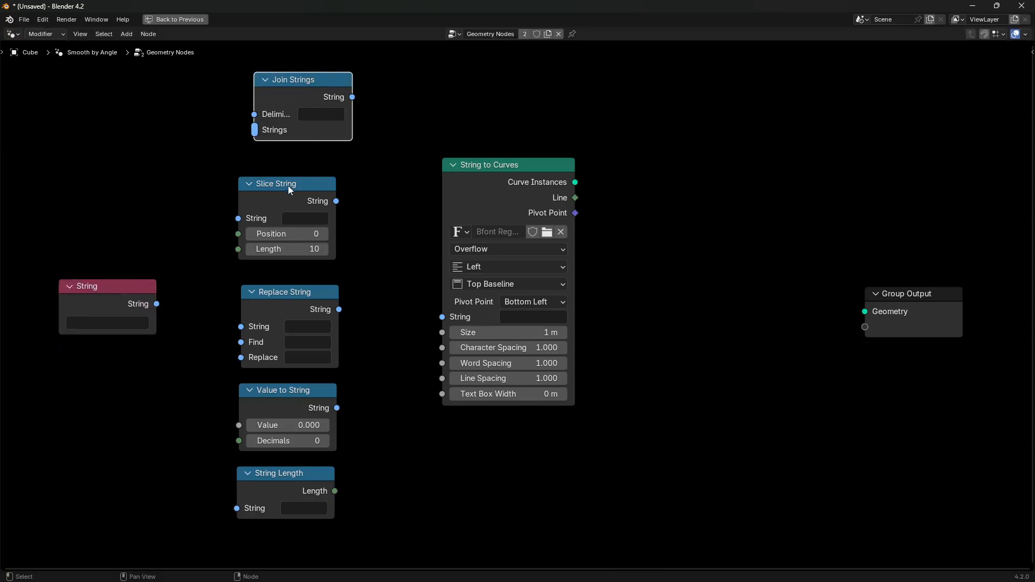
pyautogui.moveTo(293, 197); pyautogui.dragTo(315, 184)
pyautogui.moveTo(284, 294); pyautogui.dragTo(311, 271)
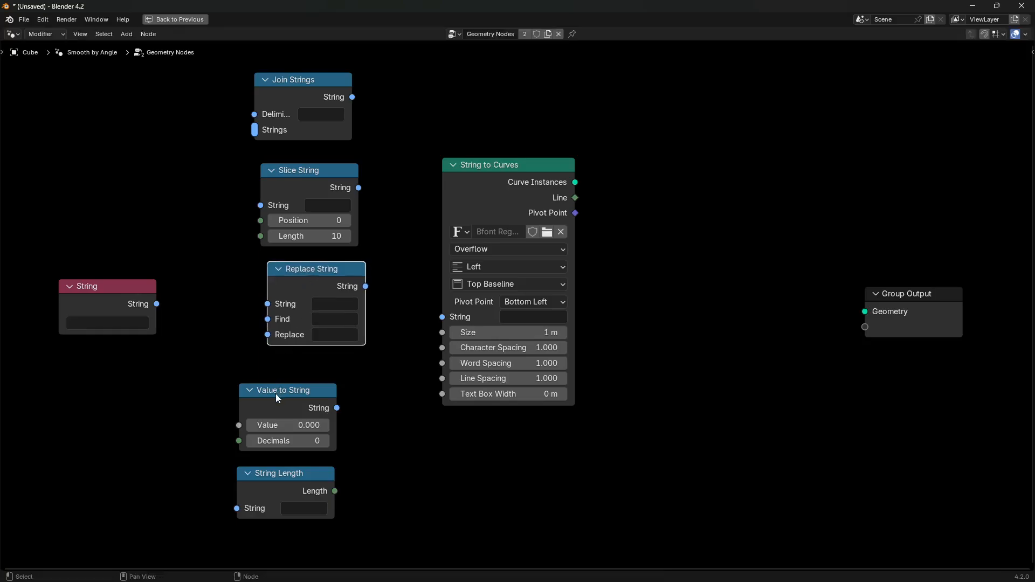
pyautogui.moveTo(278, 391); pyautogui.dragTo(303, 373)
pyautogui.moveTo(288, 474); pyautogui.dragTo(324, 463)
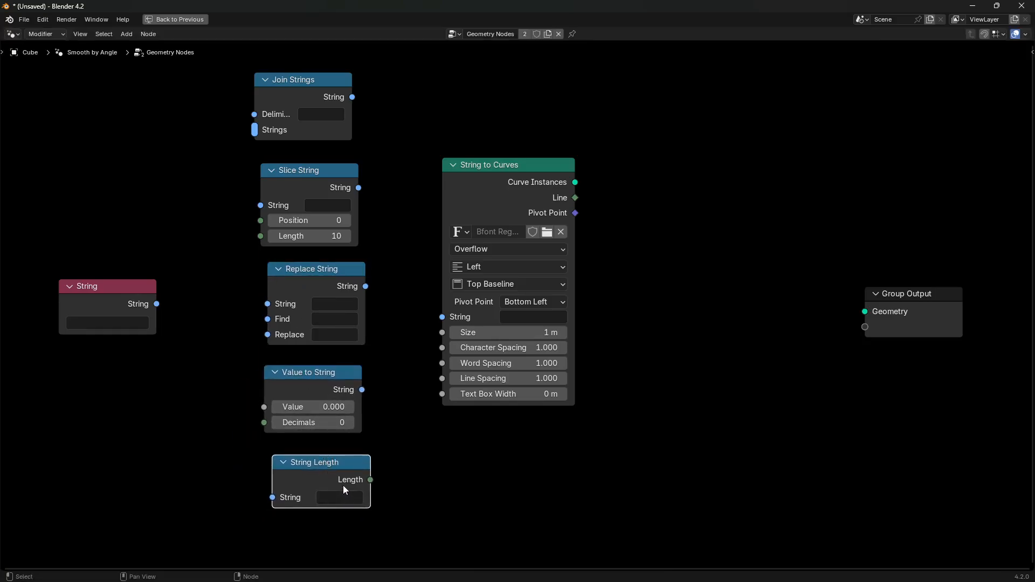
pyautogui.moveTo(487, 168); pyautogui.dragTo(518, 156)
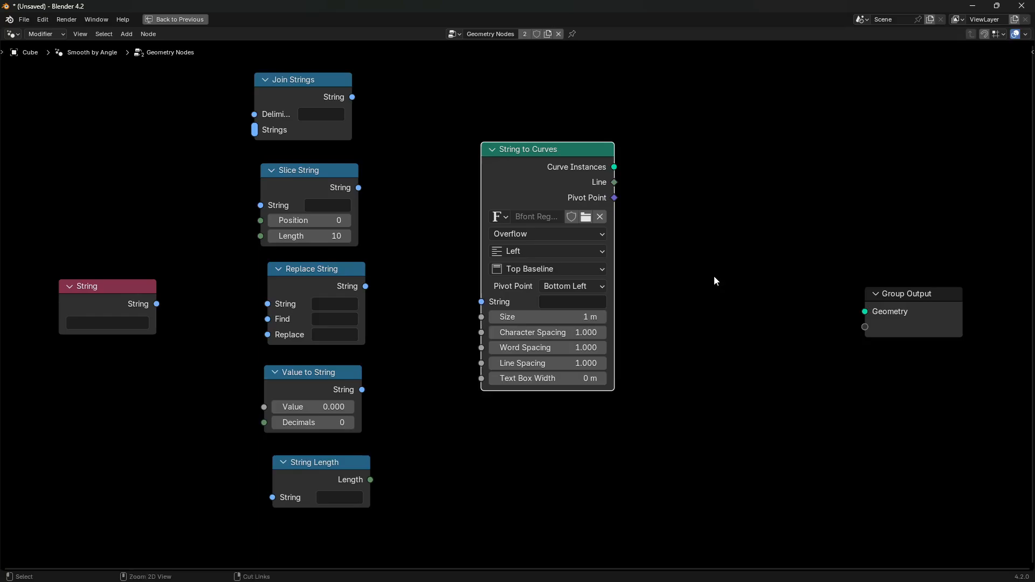
# Step: Restore the multi-editor layout and enlarge the 3D viewport over the spreadsheet and most of the node editor
pyautogui.hotkey('ctrl', 'space')
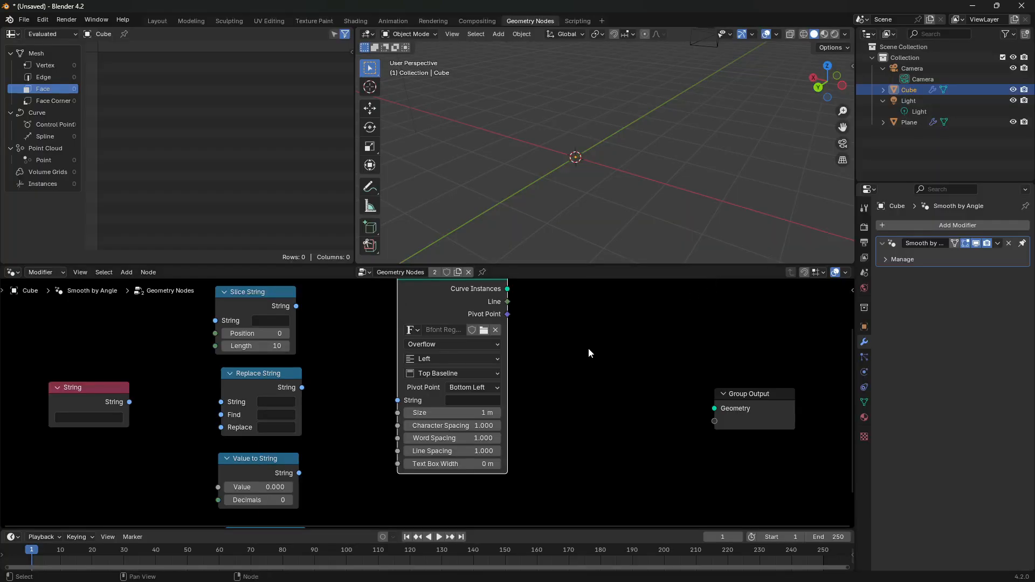
pyautogui.moveTo(589, 353); pyautogui.dragTo(601, 386, button='middle')
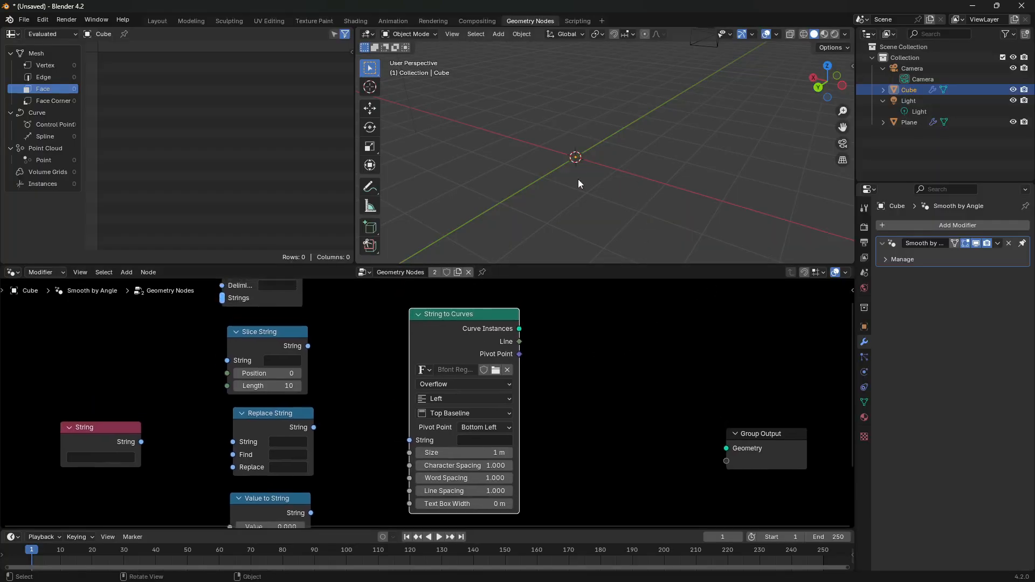
pyautogui.moveTo(355, 261); pyautogui.dragTo(108, 244)
pyautogui.moveTo(473, 265); pyautogui.dragTo(467, 471)
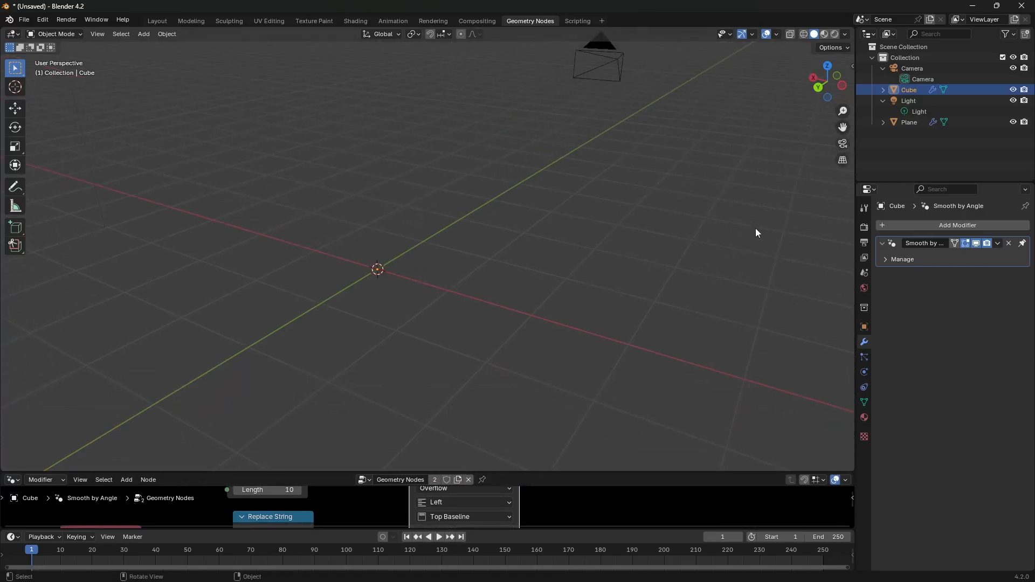
# Step: Enable the Screencast Keys overlay and extend the 3D viewport down to the timeline, leaving the sidebar hidden
pyautogui.press('n')
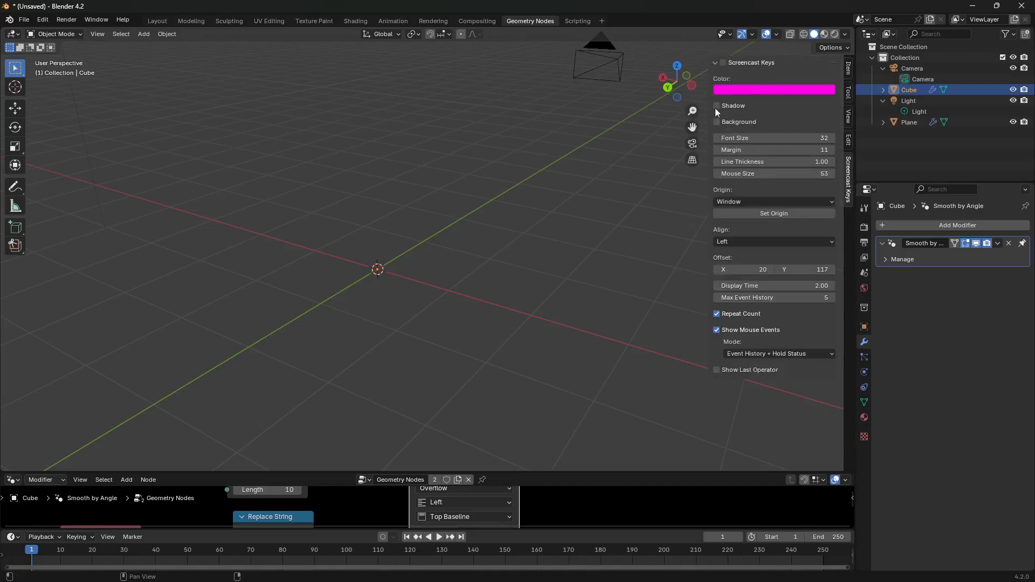
pyautogui.click(723, 63)
pyautogui.moveTo(852, 469); pyautogui.dragTo(846, 506)
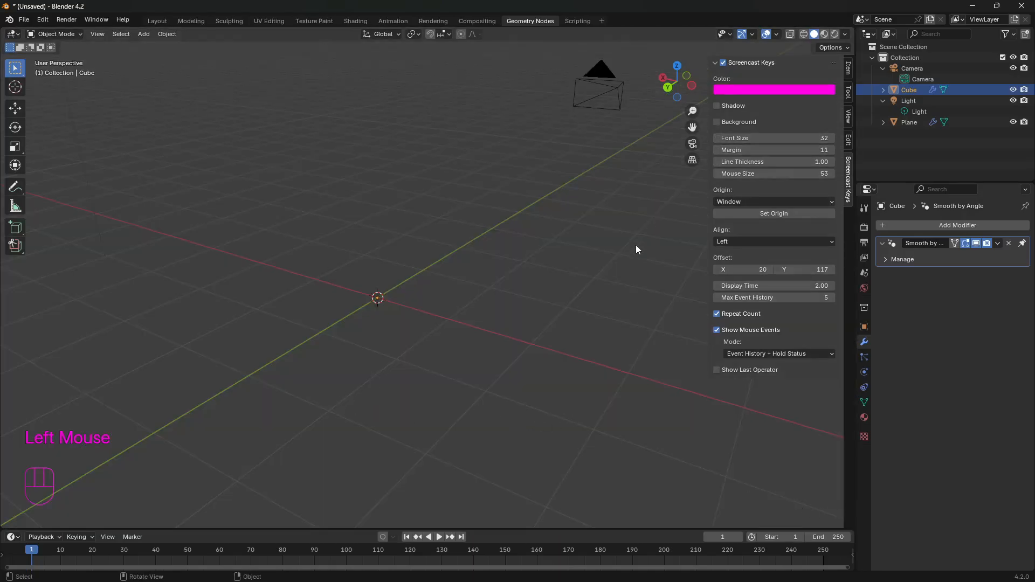
pyautogui.press('n')
# Step: Add a Text object at the world origin
pyautogui.hotkey('shift', 'a')
pyautogui.moveTo(403, 296)
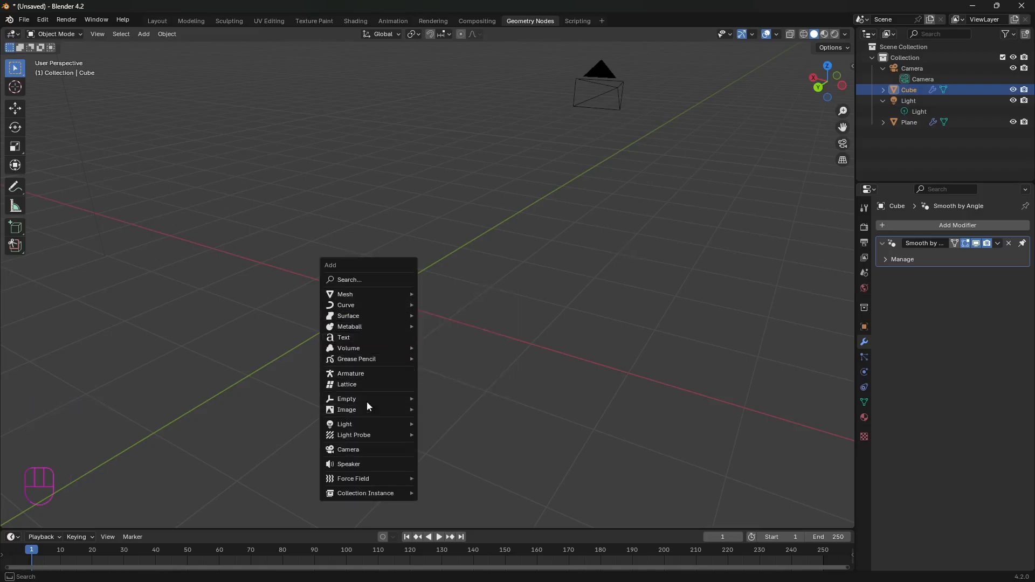
pyautogui.click(369, 340)
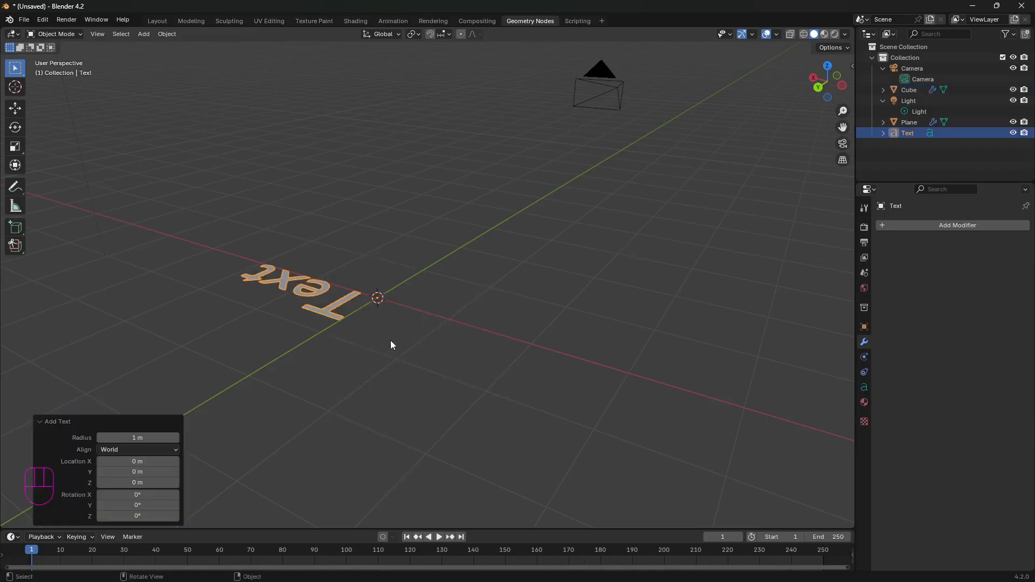
# Step: Rotate the text object 90° about the global X axis and 90° about the global Z axis
pyautogui.moveTo(480, 312); pyautogui.dragTo(382, 339, button='middle')
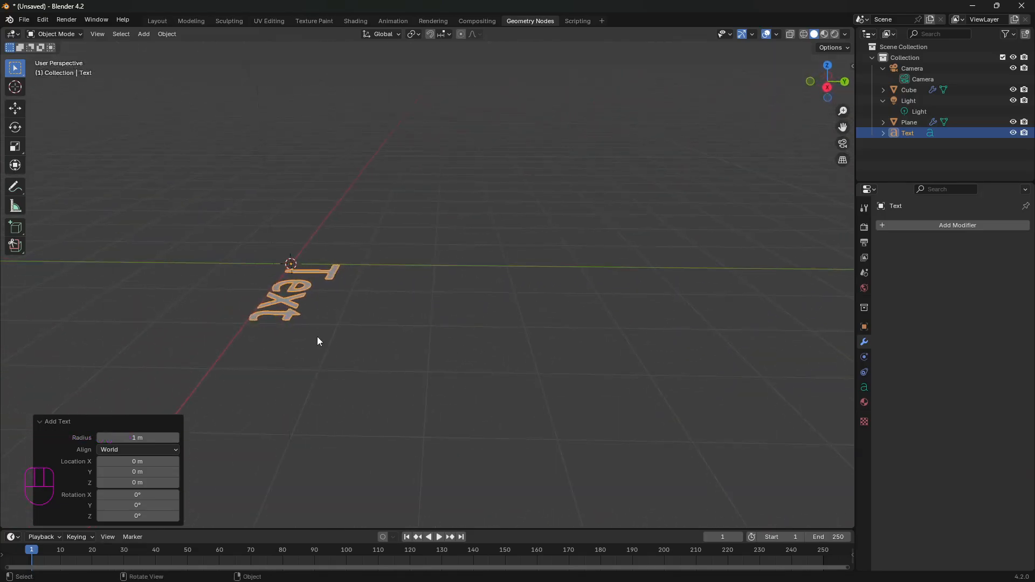
pyautogui.press('r')
pyautogui.press('x')
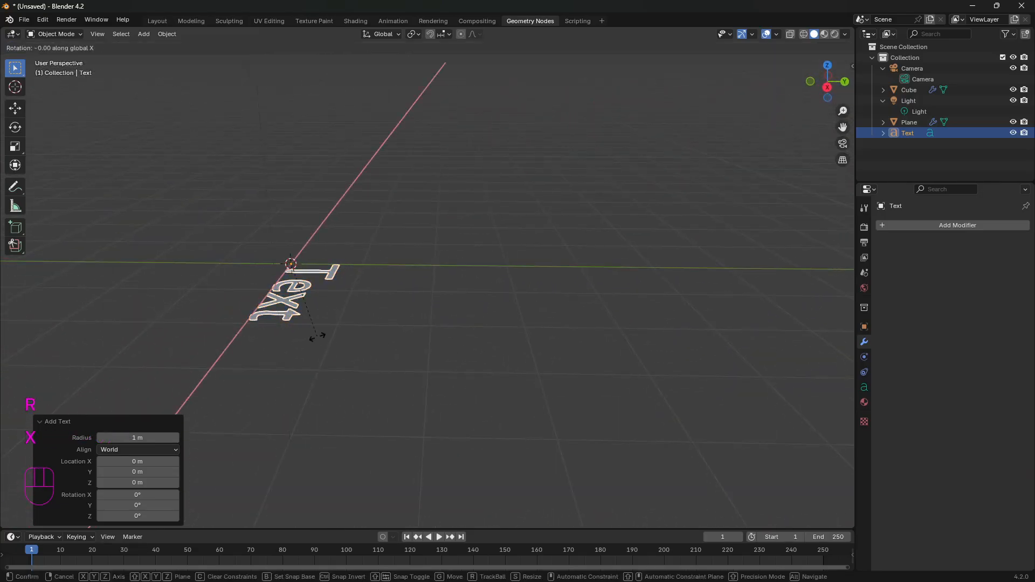
pyautogui.press('KP_9')
pyautogui.press('KP_0')
pyautogui.press('KP_Enter')
pyautogui.press('r')
pyautogui.press('z')
pyautogui.press('KP_9')
pyautogui.press('KP_0')
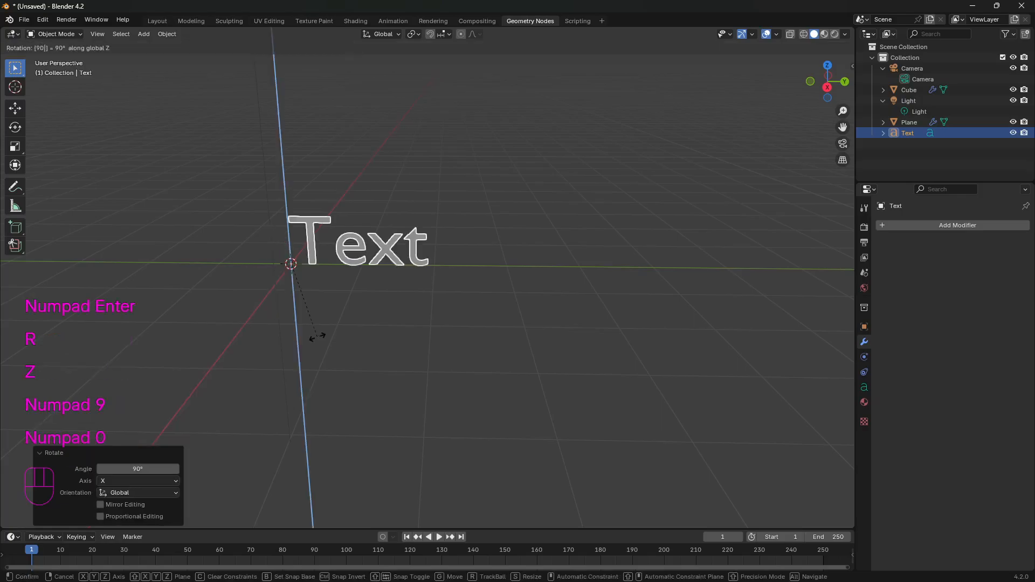
pyautogui.press('KP_Enter')
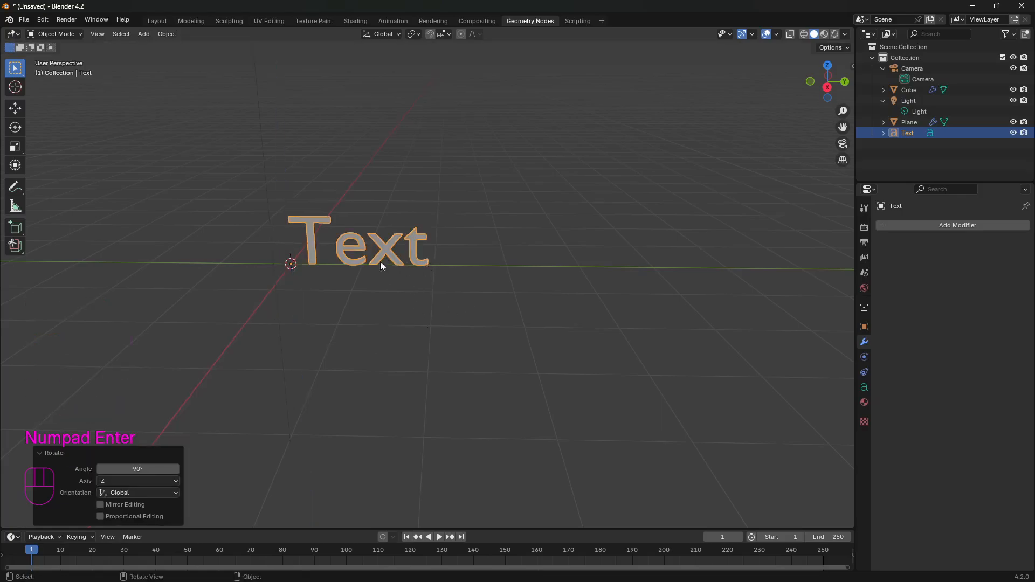
# Step: Replace the text object's default content with a first name in capital letters and return to Object Mode
pyautogui.press('Tab')
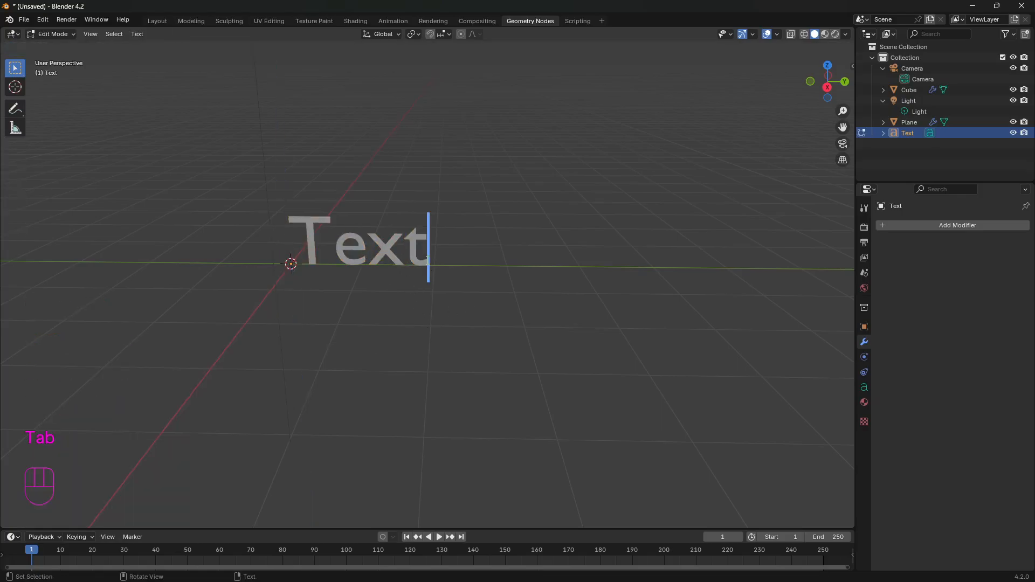
pyautogui.press('BackSpace')
pyautogui.press('BackSpace')
pyautogui.press('BackSpace')
pyautogui.press('BackSpace')
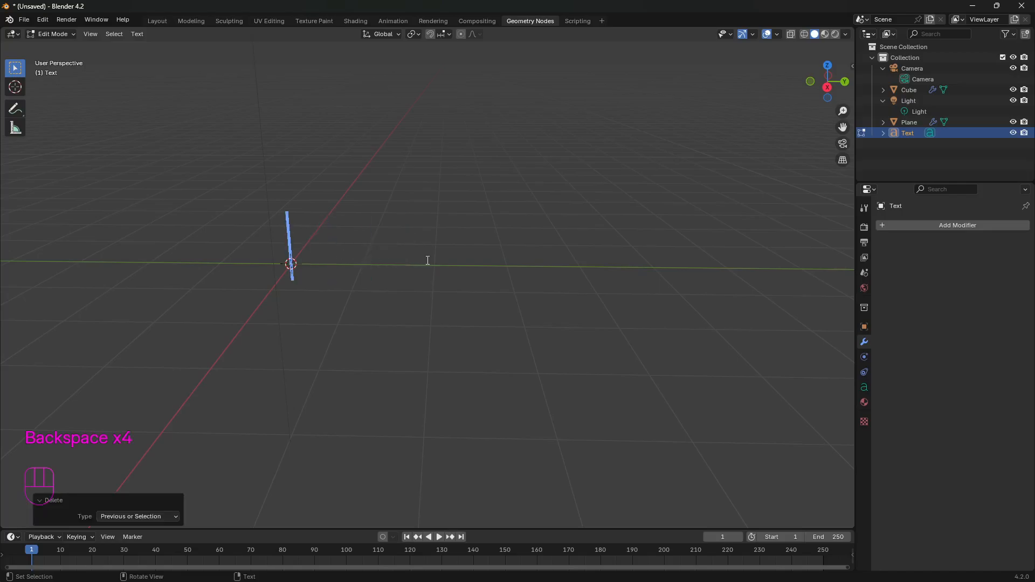
pyautogui.write('PIERRE')
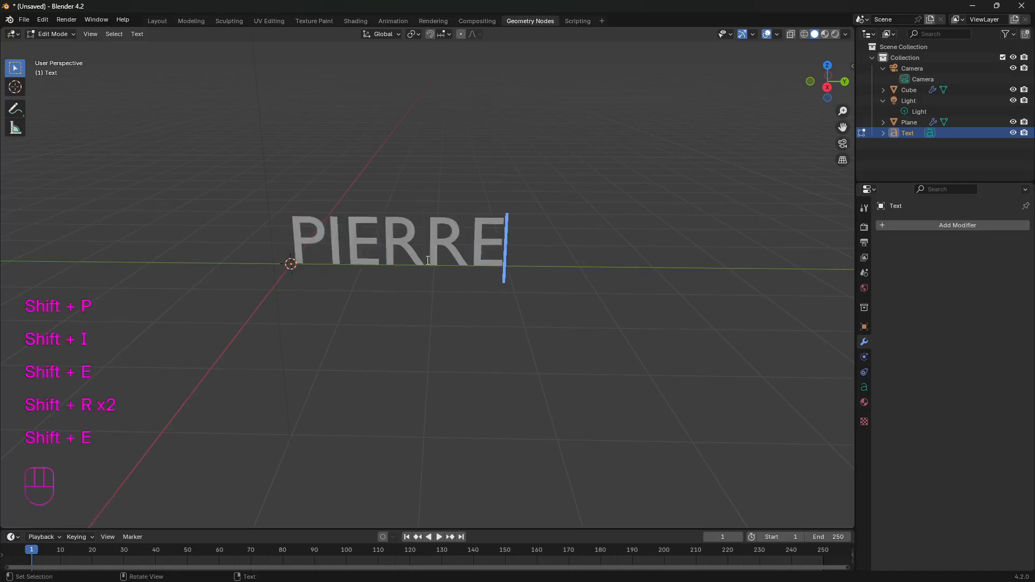
pyautogui.press('Tab')
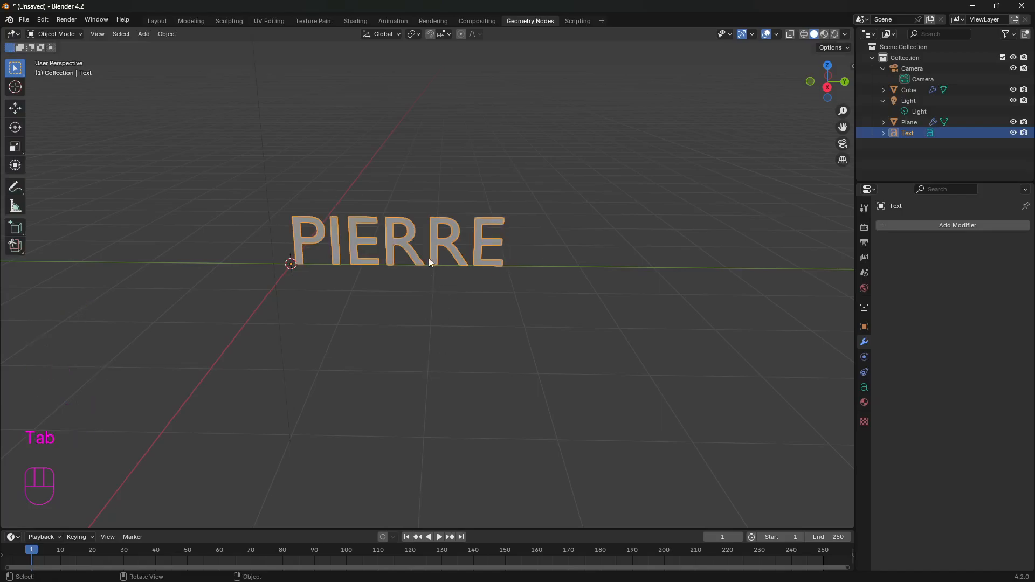
# Step: Examine the text object's data properties, including the Font, Paragraph and Text Boxes settings
pyautogui.click(865, 387)
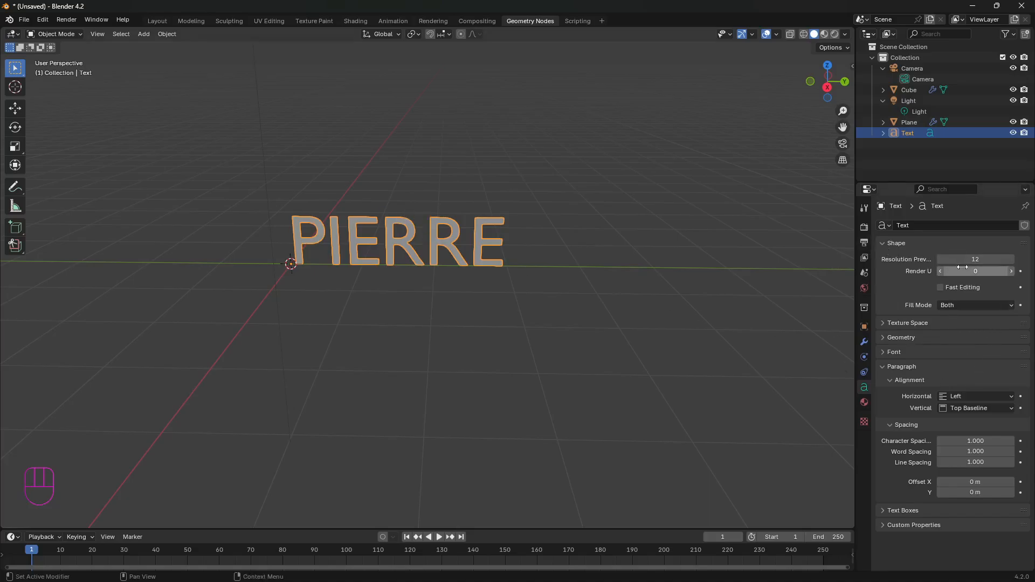
pyautogui.click(882, 368)
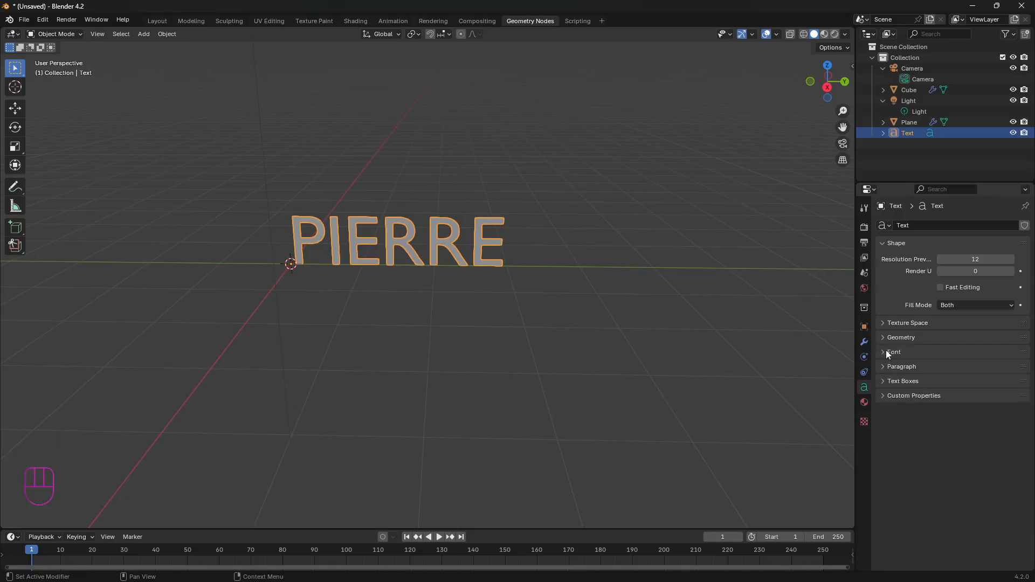
pyautogui.click(887, 354)
pyautogui.click(883, 352)
pyautogui.click(882, 367)
pyautogui.click(882, 368)
pyautogui.click(886, 382)
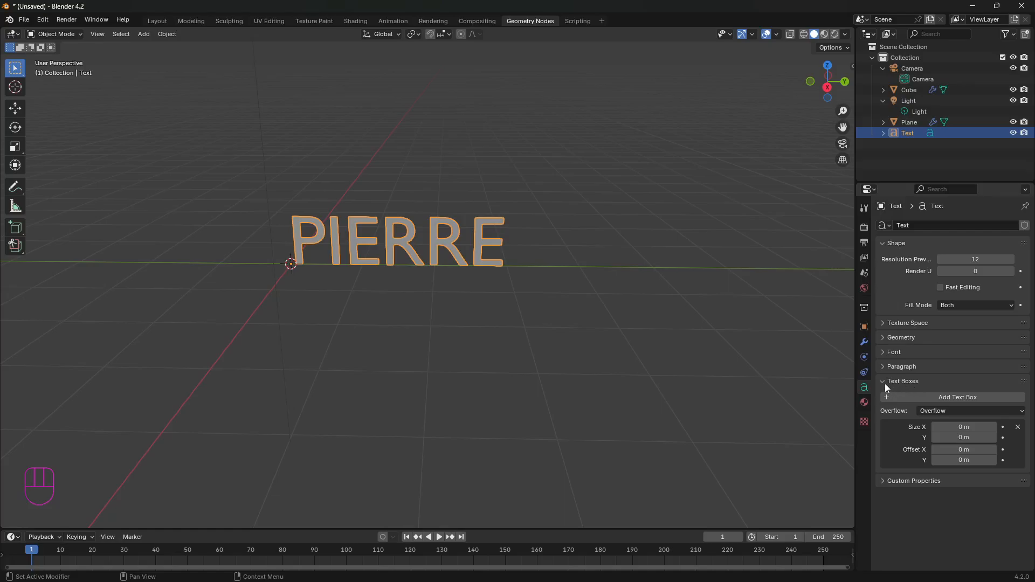
pyautogui.click(886, 384)
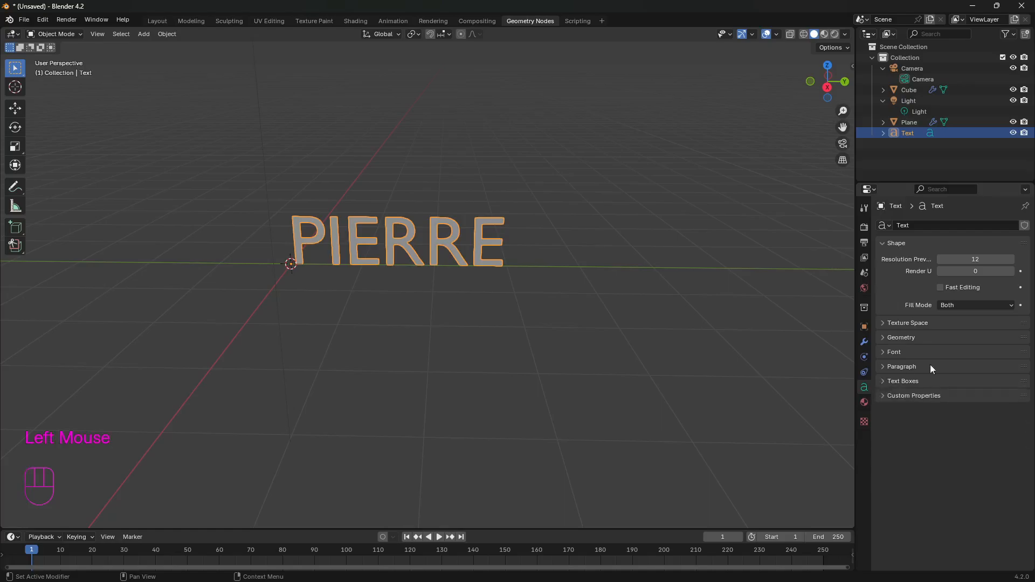
# Step: Load Comic Sans MS Bold from the Windows fonts folder as the text object's regular font
pyautogui.click(884, 353)
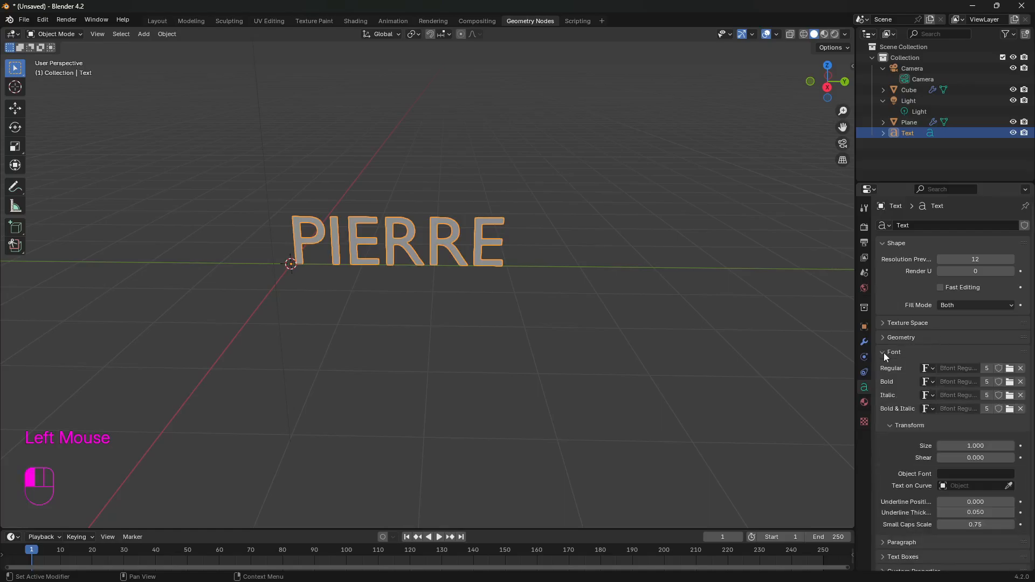
pyautogui.click(1010, 368)
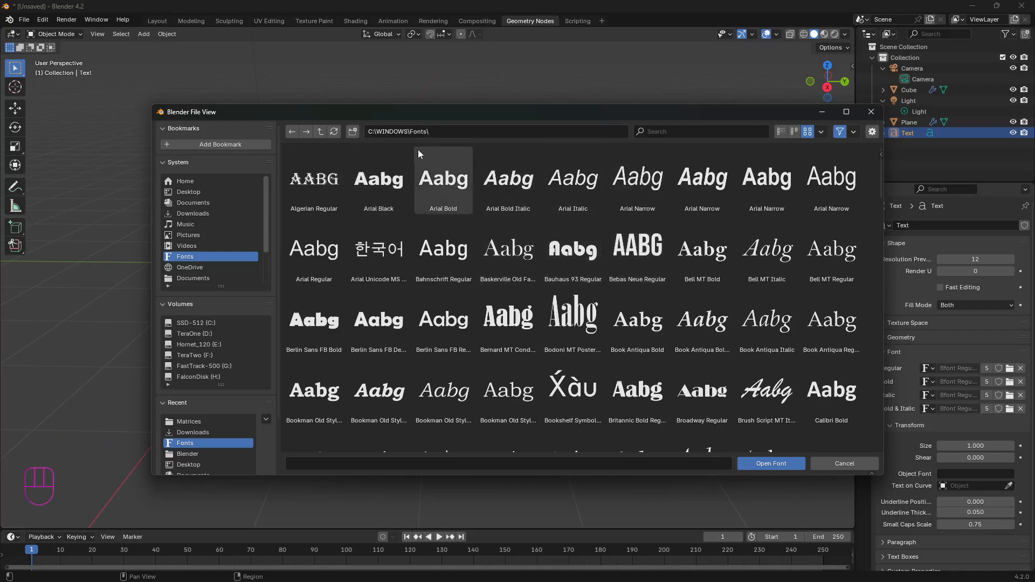
pyautogui.scroll(-5, 551, 253)
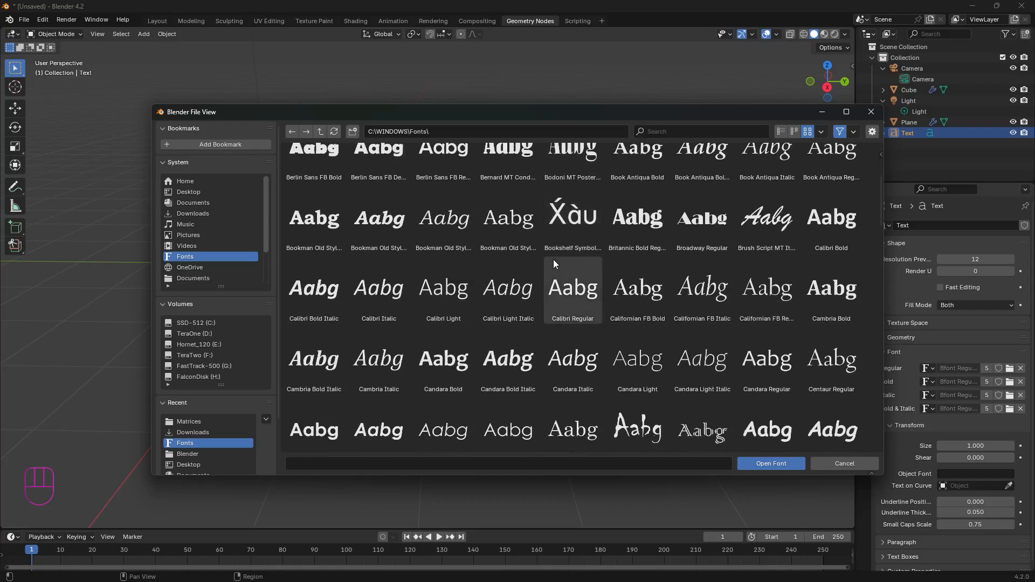
pyautogui.scroll(-5, 553, 260)
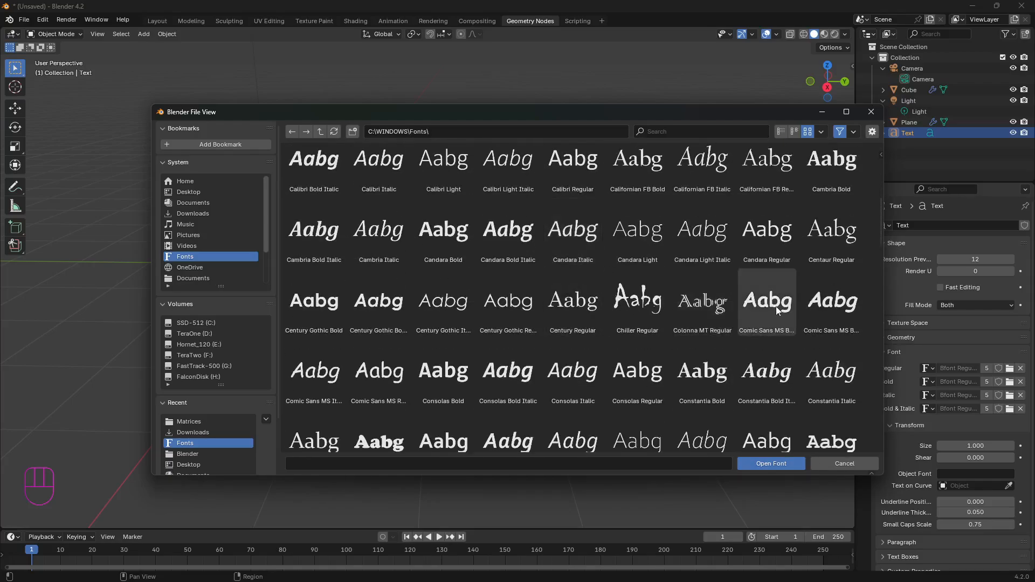
pyautogui.click(775, 306)
pyautogui.click(788, 465)
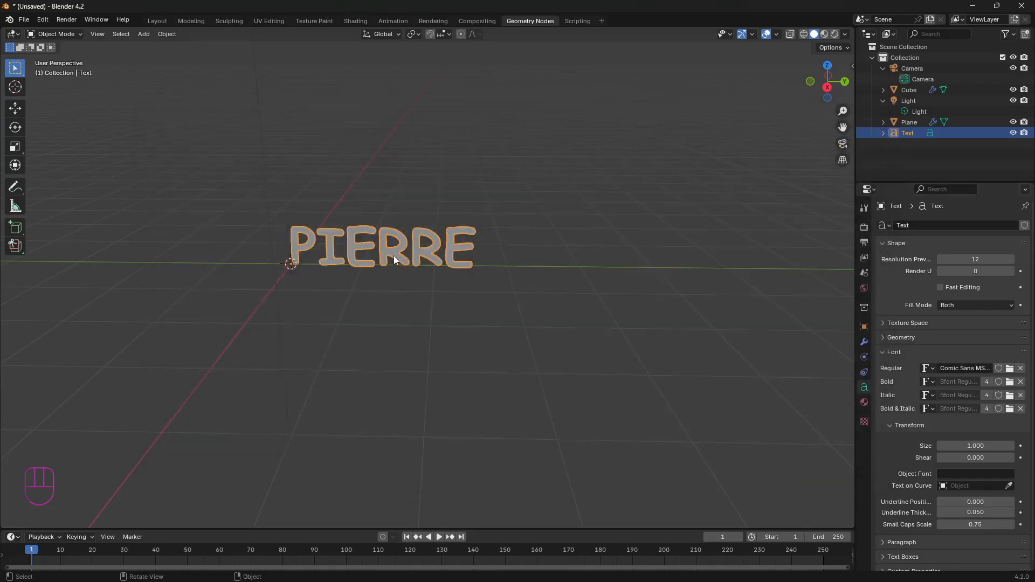
# Step: Rewrite the first name in the text object with lowercase letters after the initial, trying an accented é at its end and deleting it
pyautogui.click(480, 265)
pyautogui.press('Tab')
pyautogui.press('BackSpace')
pyautogui.press('BackSpace')
pyautogui.press('BackSpace')
pyautogui.press('BackSpace')
pyautogui.press('BackSpace')
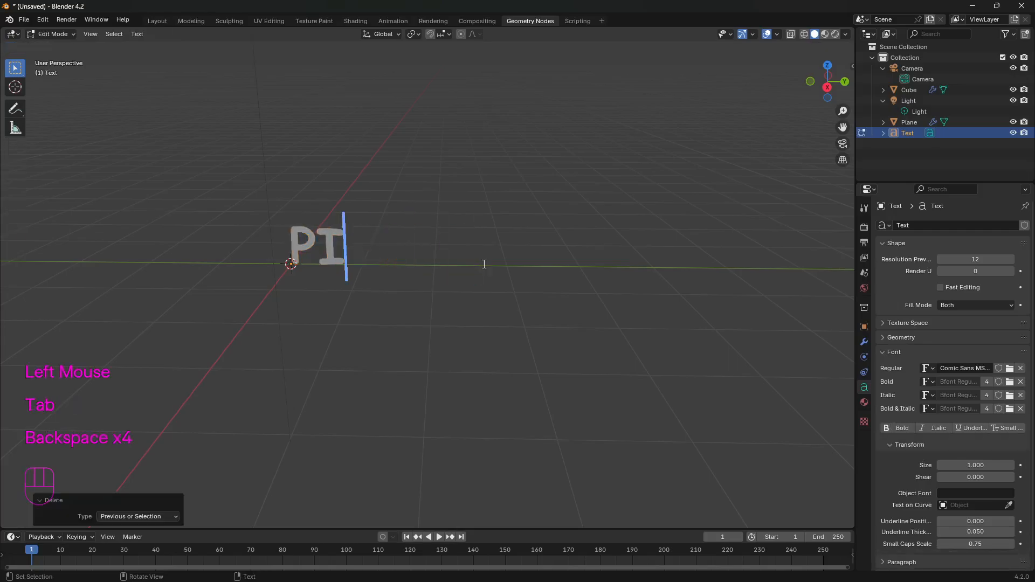
pyautogui.write('I')
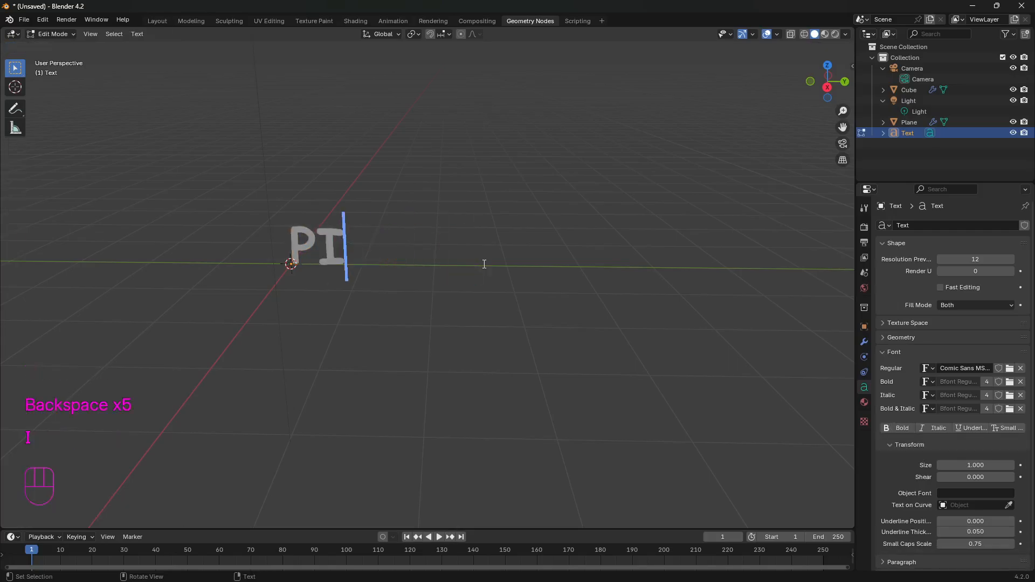
pyautogui.press('BackSpace')
pyautogui.write('ie')
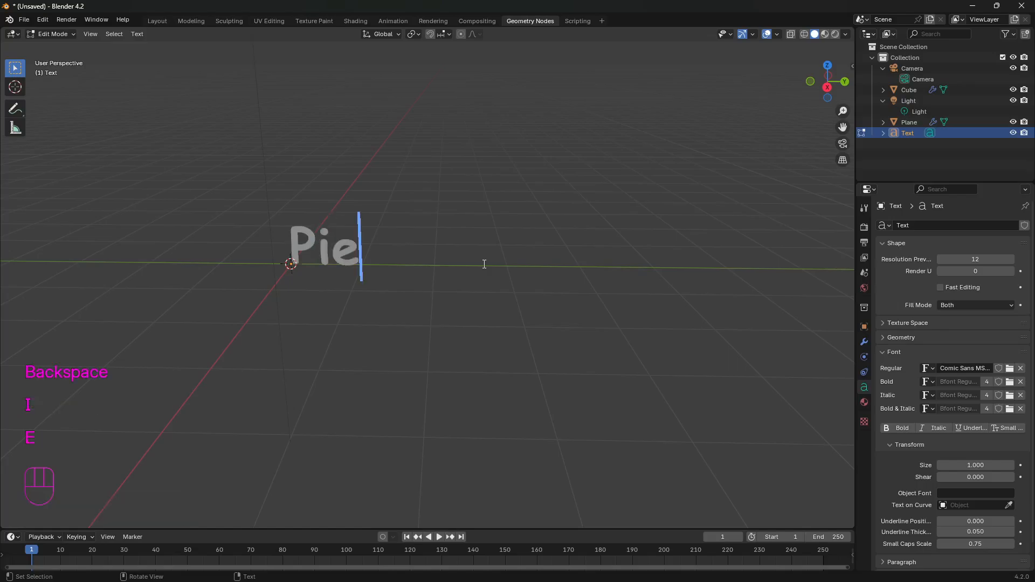
pyautogui.write('rreé')
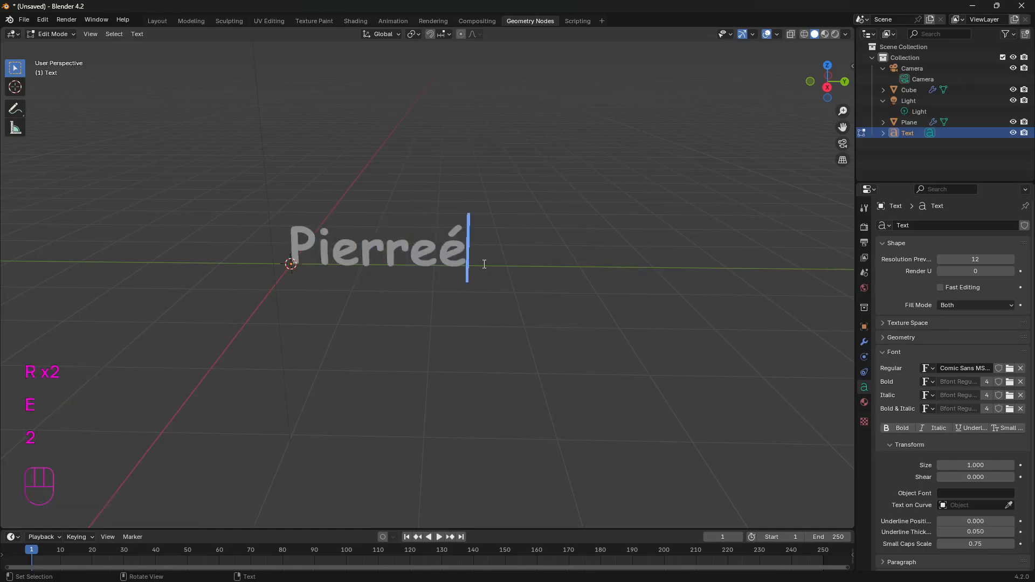
pyautogui.press('BackSpace')
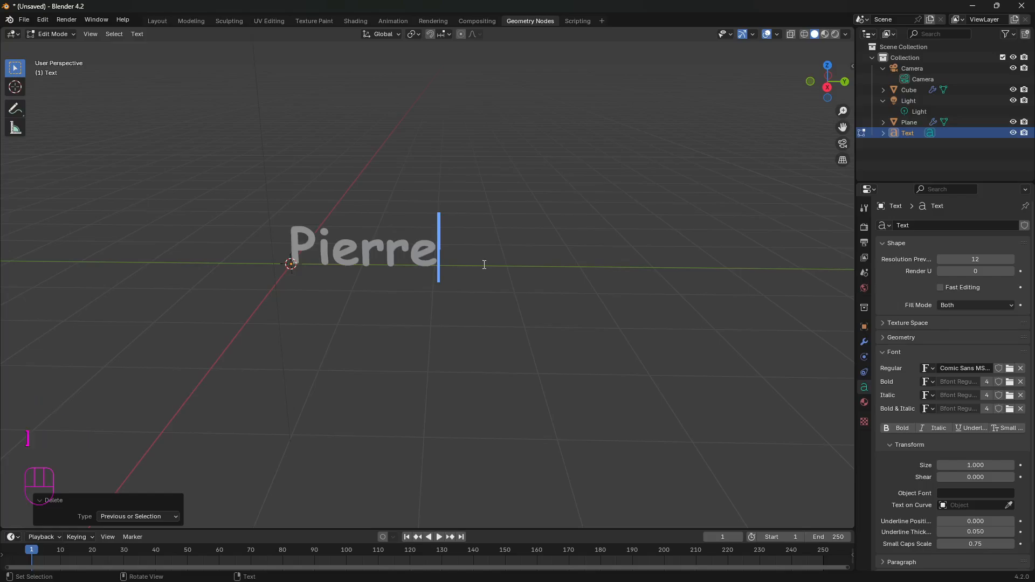
# Step: Try an accented ê at the end of the text, delete it and return to Object Mode
pyautogui.write('ê')
pyautogui.press('BackSpace')
pyautogui.press('Tab')
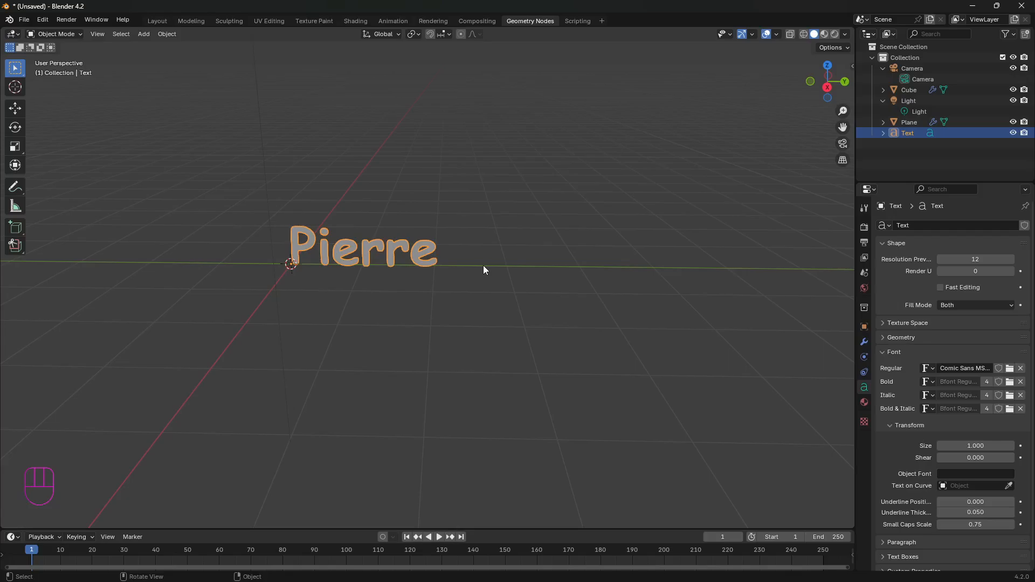
# Step: Set the text object's horizontal paragraph alignment to Center
pyautogui.moveTo(448, 317); pyautogui.dragTo(418, 310, button='middle')
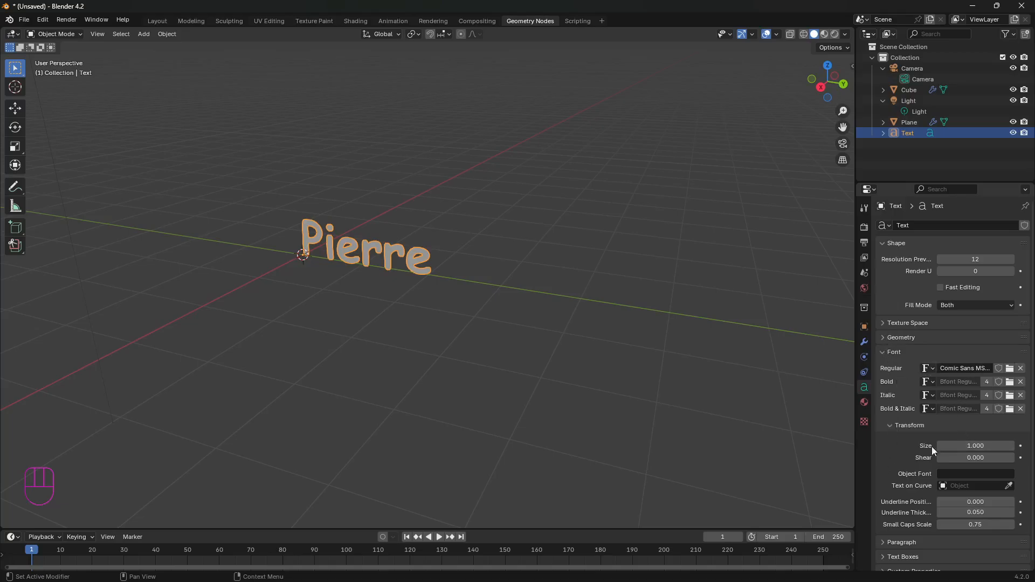
pyautogui.scroll(-2, 906, 444)
pyautogui.click(888, 534)
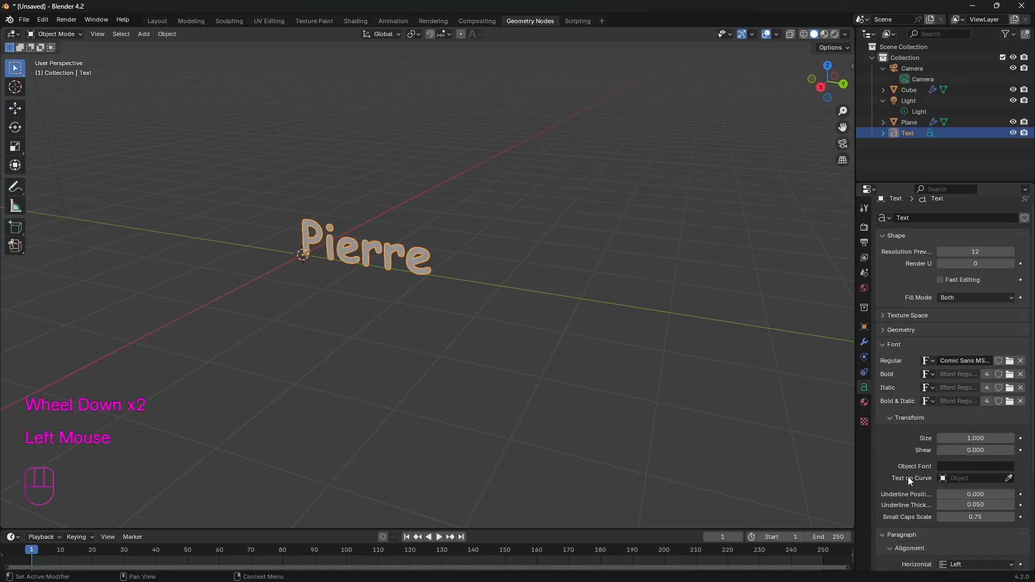
pyautogui.scroll(-5, 908, 477)
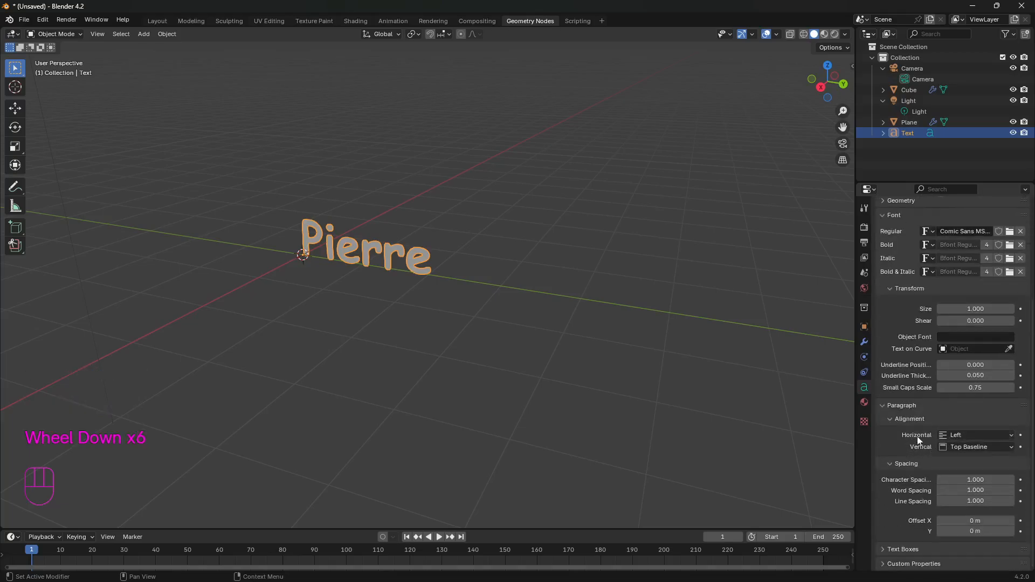
pyautogui.click(951, 435)
pyautogui.click(964, 461)
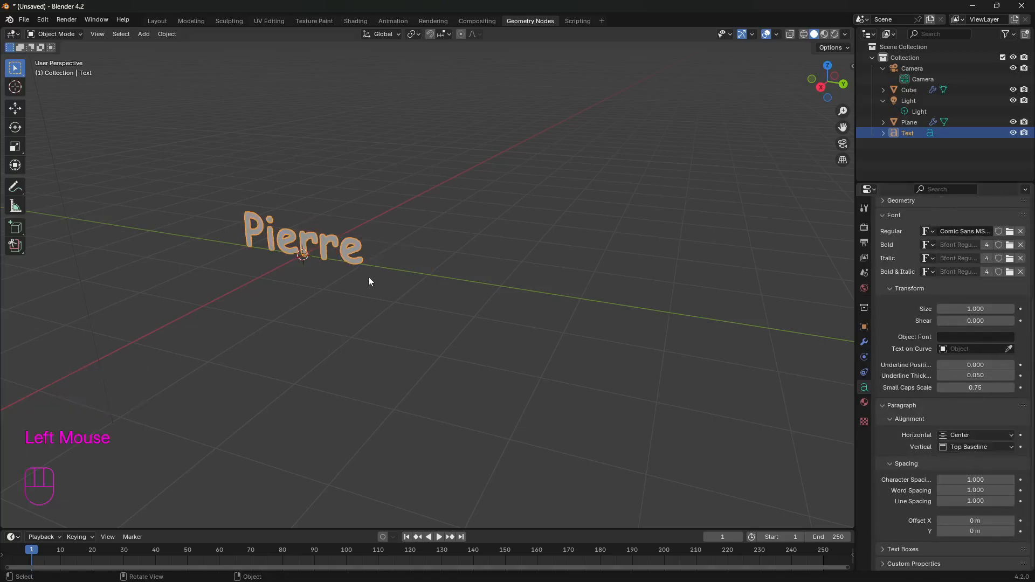
# Step: Inspect the centred text and its origin up close, checking the letter faces in wireframe and returning to solid shading
pyautogui.scroll(2, 267, 255)
pyautogui.keyDown('shift'); pyautogui.moveTo(267, 255); pyautogui.dragTo(487, 287, button='middle'); pyautogui.keyUp('shift')
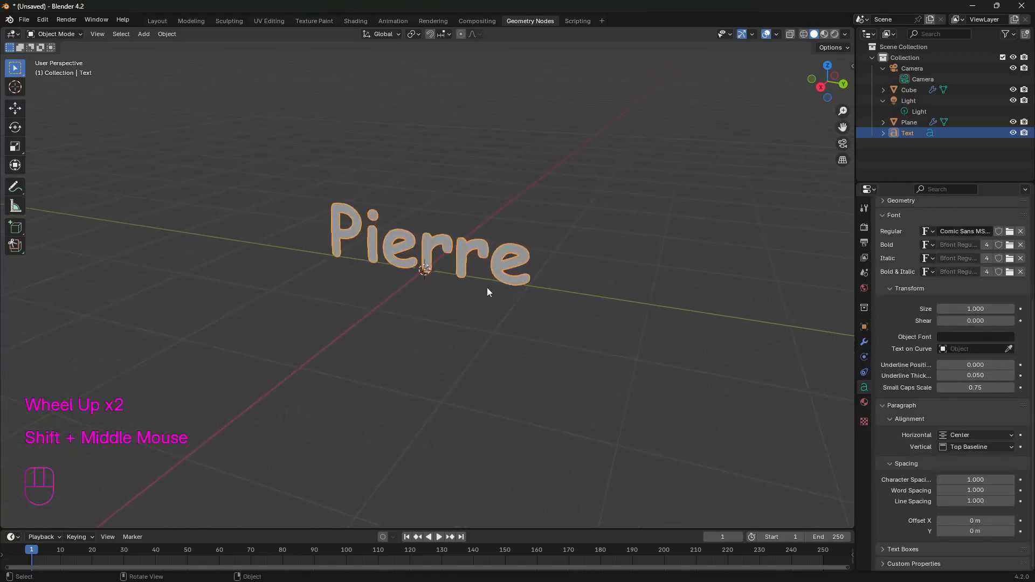
pyautogui.scroll(9, 419, 254)
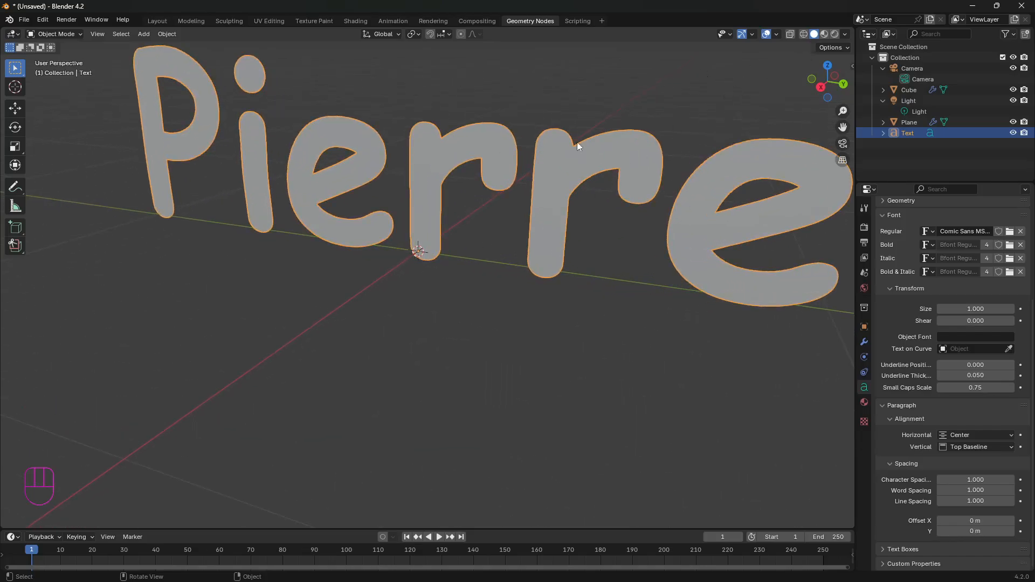
pyautogui.click(805, 34)
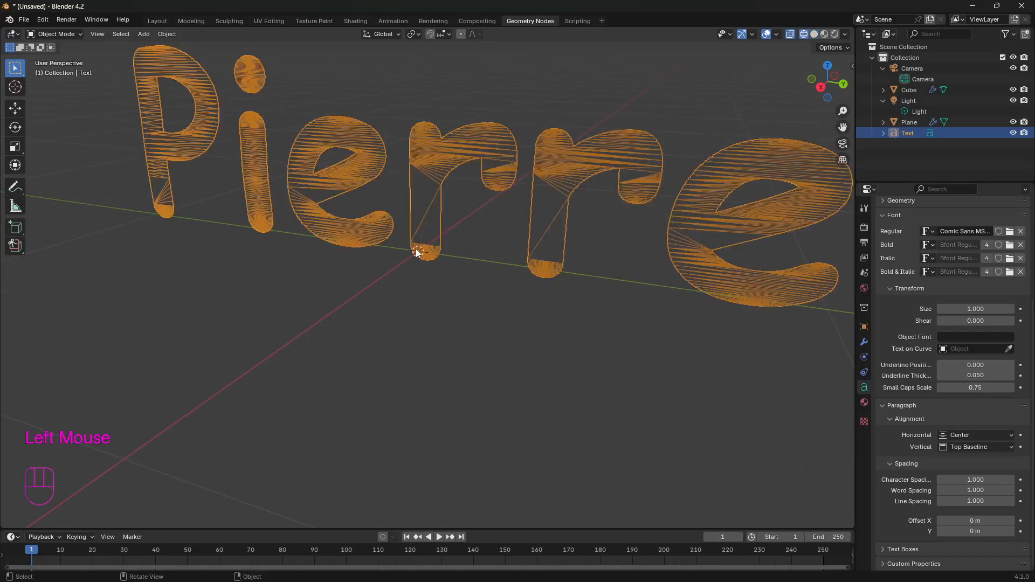
pyautogui.click(816, 34)
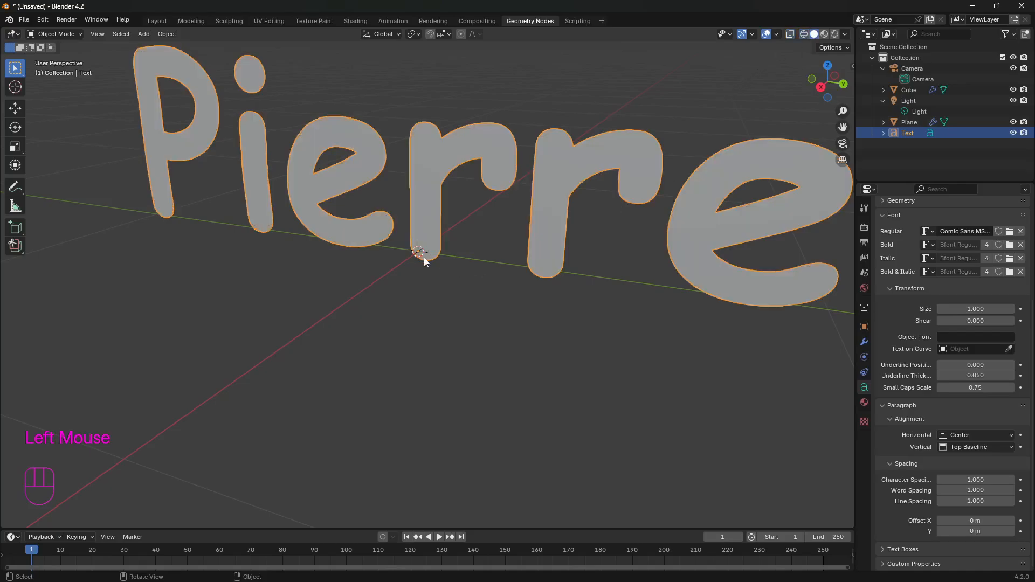
pyautogui.scroll(-7, 424, 257)
pyautogui.moveTo(422, 290); pyautogui.dragTo(472, 318, button='middle')
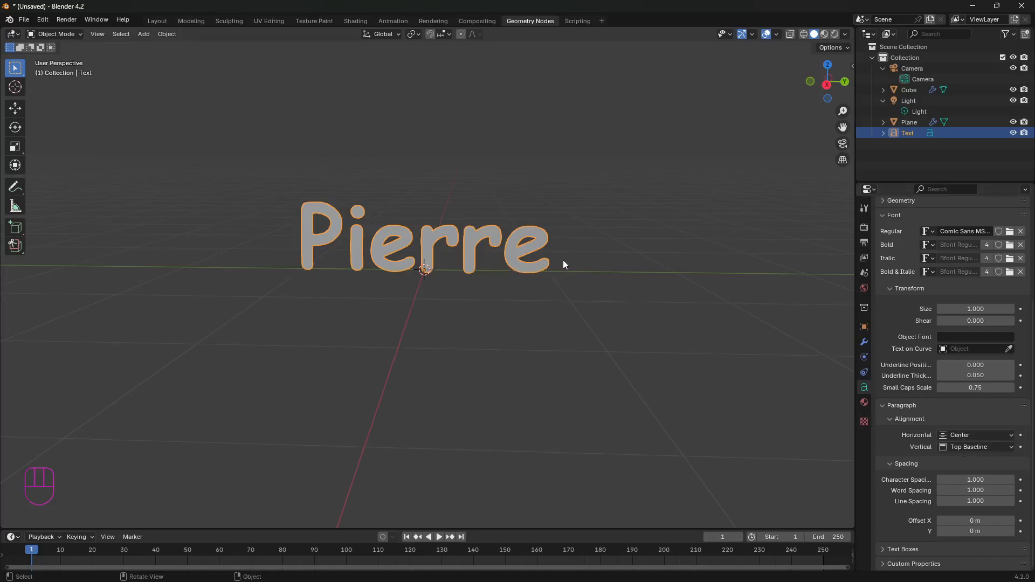
# Step: Change the text object's content to "Pig" and return to Object Mode
pyautogui.press('Tab')
pyautogui.press('BackSpace')
pyautogui.press('BackSpace')
pyautogui.press('BackSpace')
pyautogui.press('BackSpace')
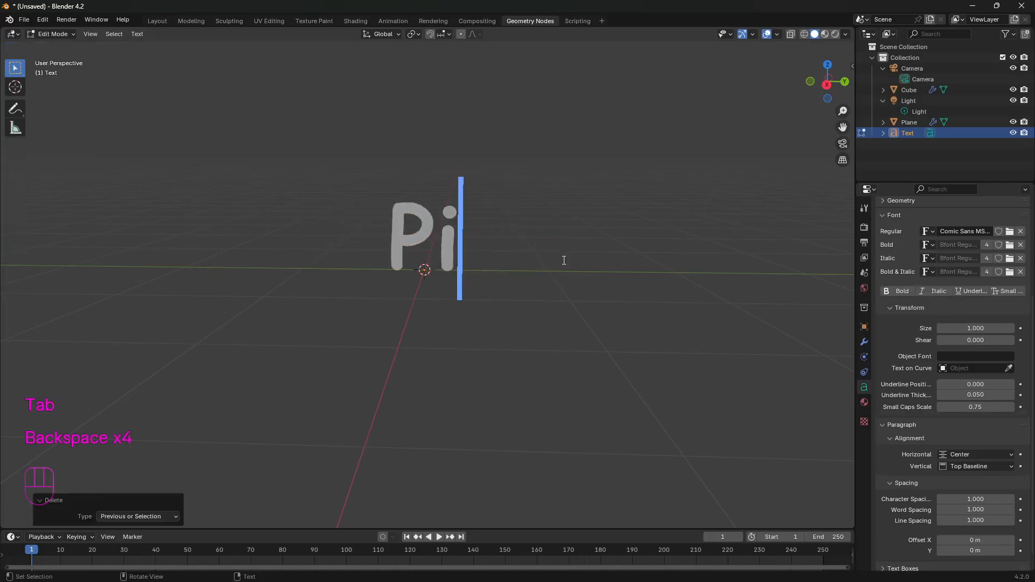
pyautogui.write('g')
pyautogui.press('Tab')
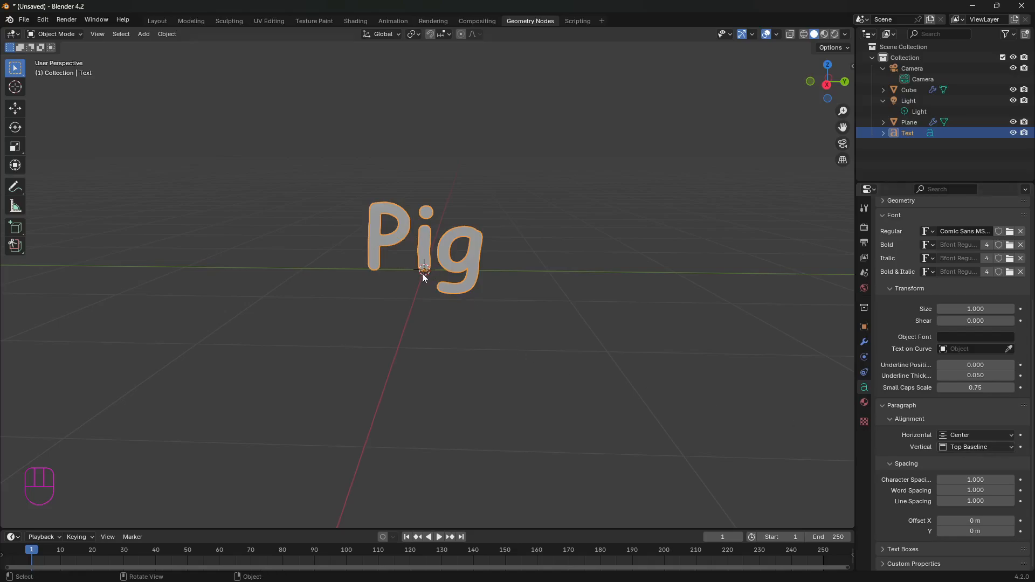
# Step: In the right orthographic view, try Bottom Baseline as the text's vertical alignment and switch it to Bottom
pyautogui.click(842, 161)
pyautogui.press('KP_3')
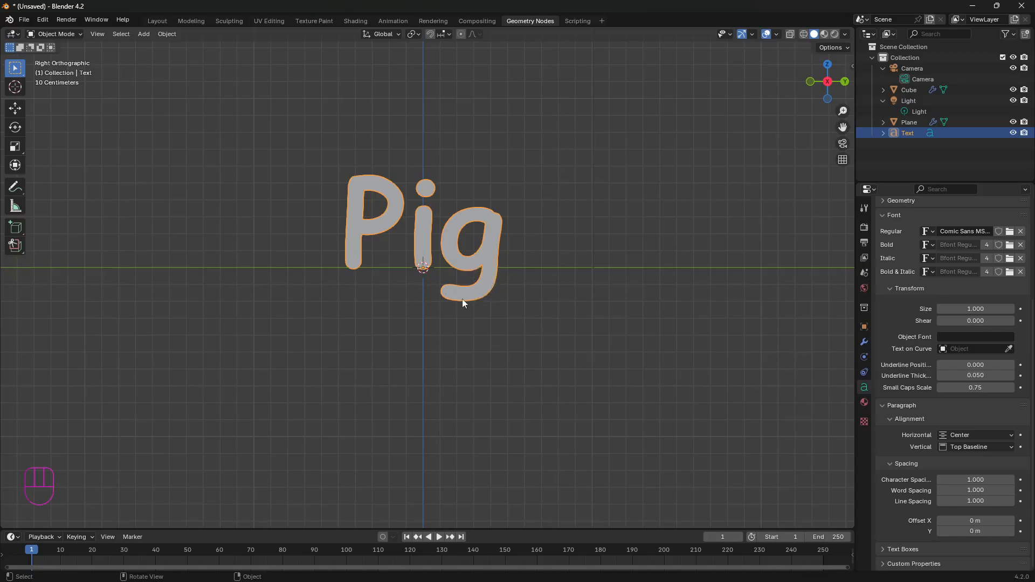
pyautogui.click(975, 447)
pyautogui.click(990, 496)
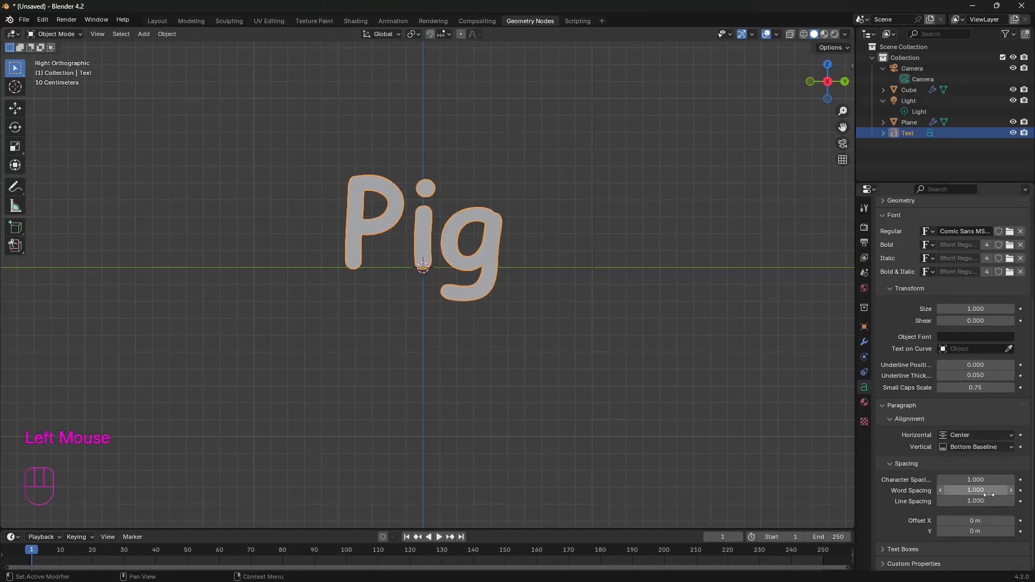
pyautogui.click(976, 451)
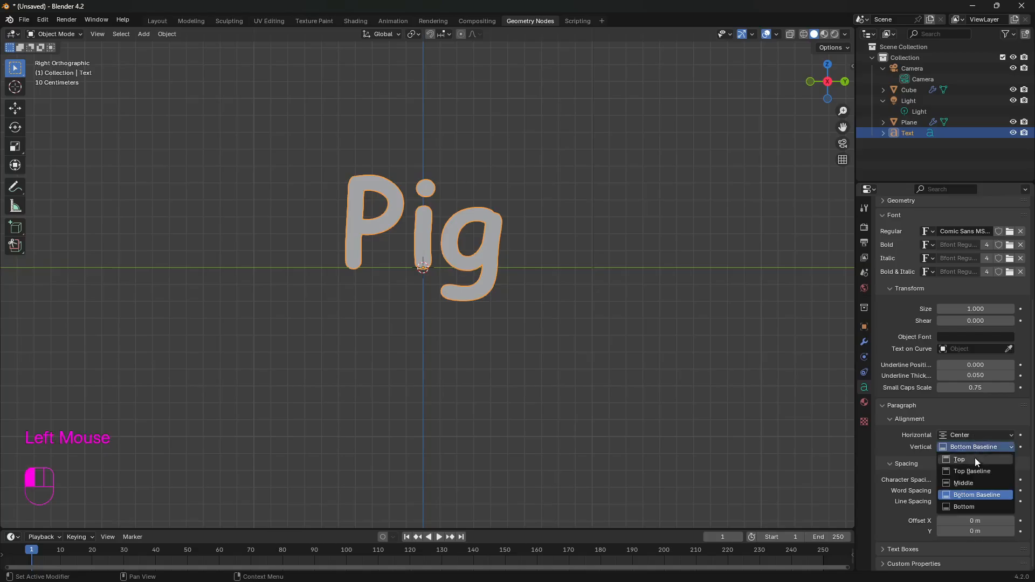
pyautogui.click(966, 507)
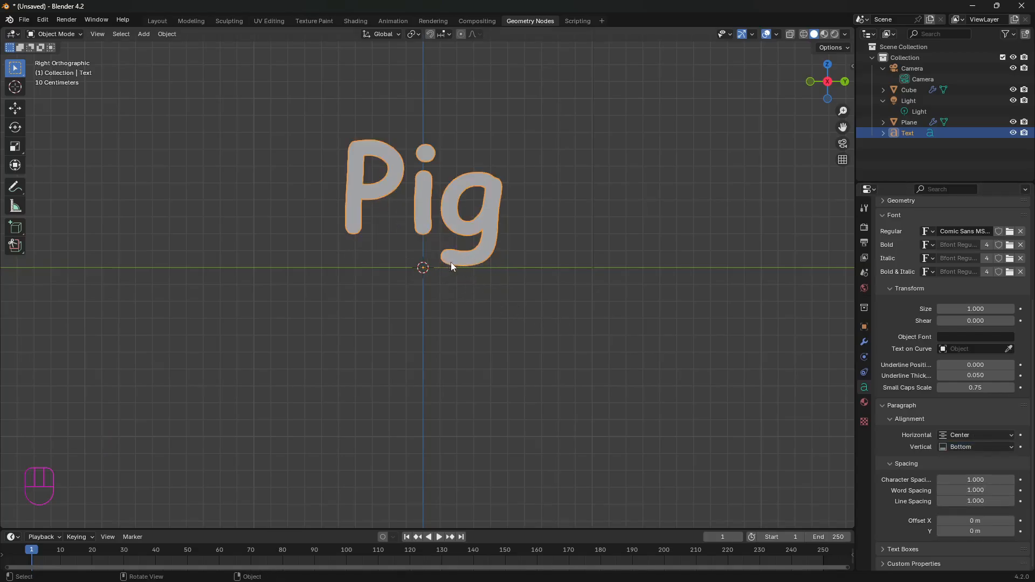
# Step: Append a lowercase "p" to the text so it reads "Pigp" and return to Object Mode
pyautogui.press('BackSpace')
pyautogui.click(460, 266)
pyautogui.press('Tab')
pyautogui.write('p')
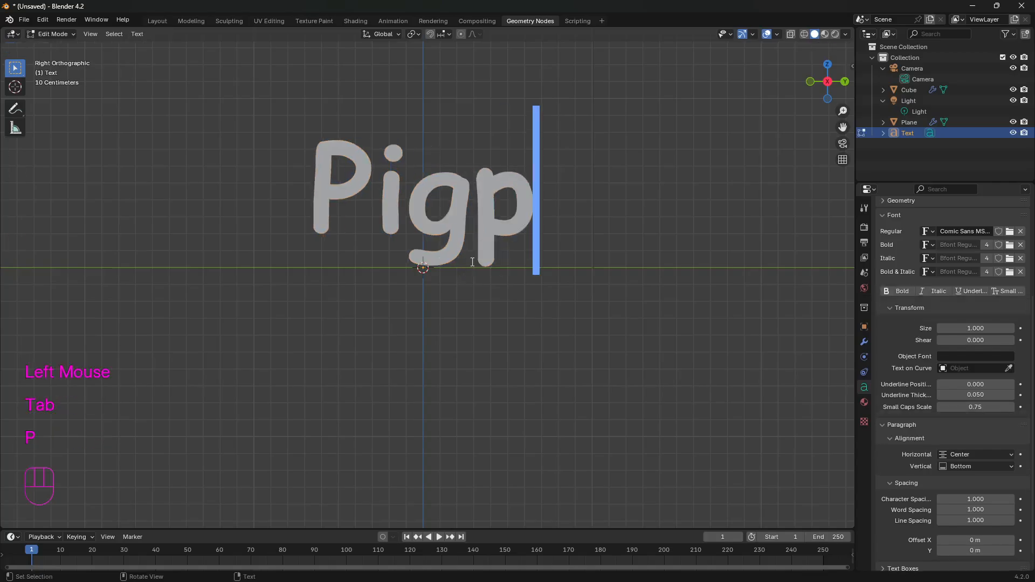
pyautogui.press('Tab')
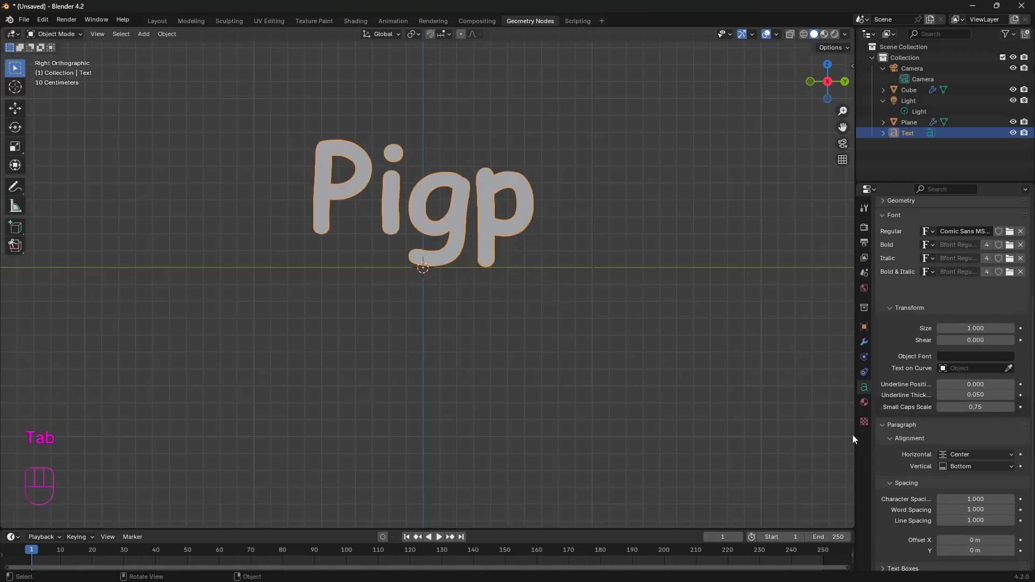
# Step: Try Middle as the text's vertical alignment, and switch it to Top
pyautogui.click(966, 448)
pyautogui.click(970, 483)
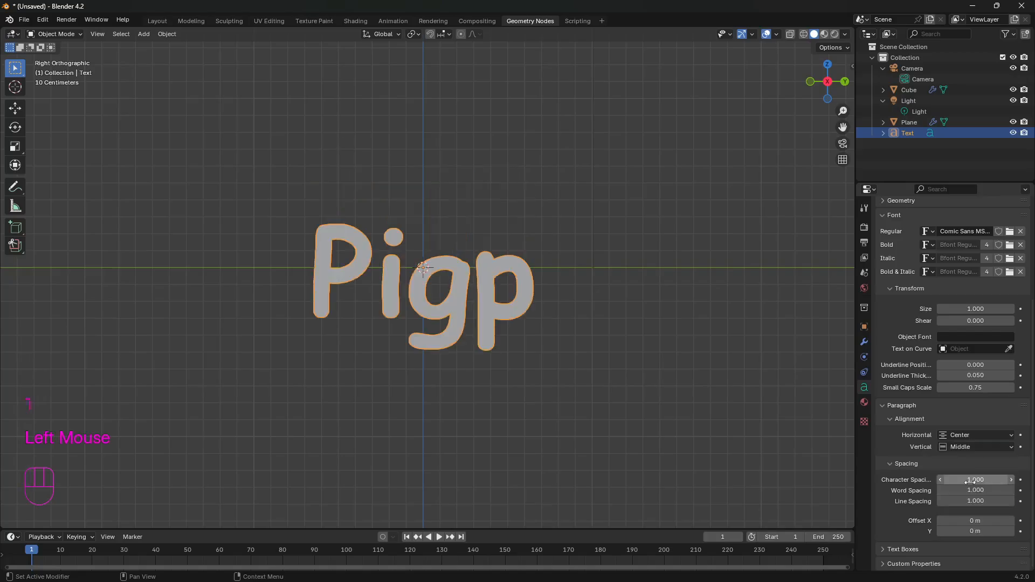
pyautogui.click(982, 447)
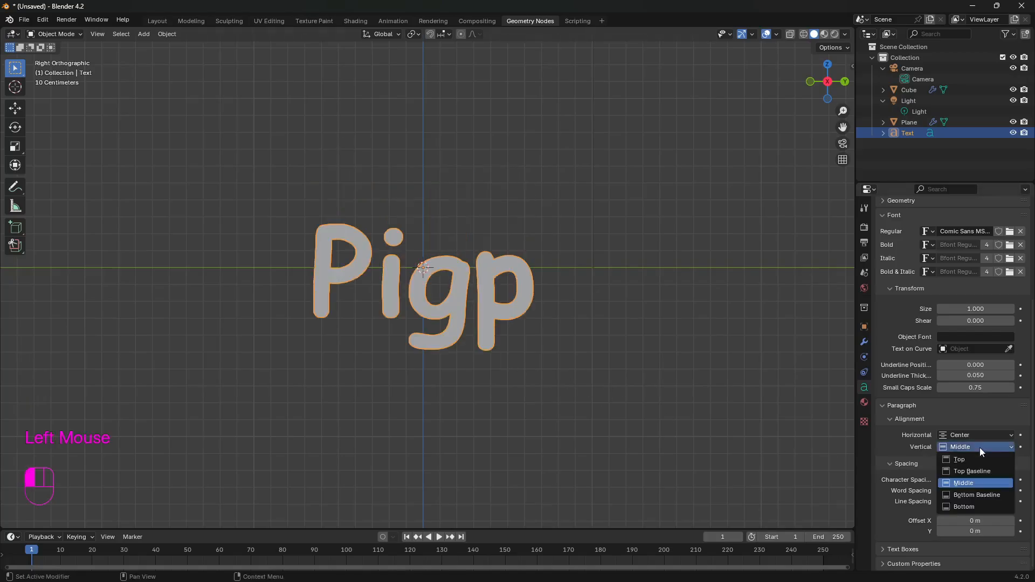
pyautogui.click(973, 464)
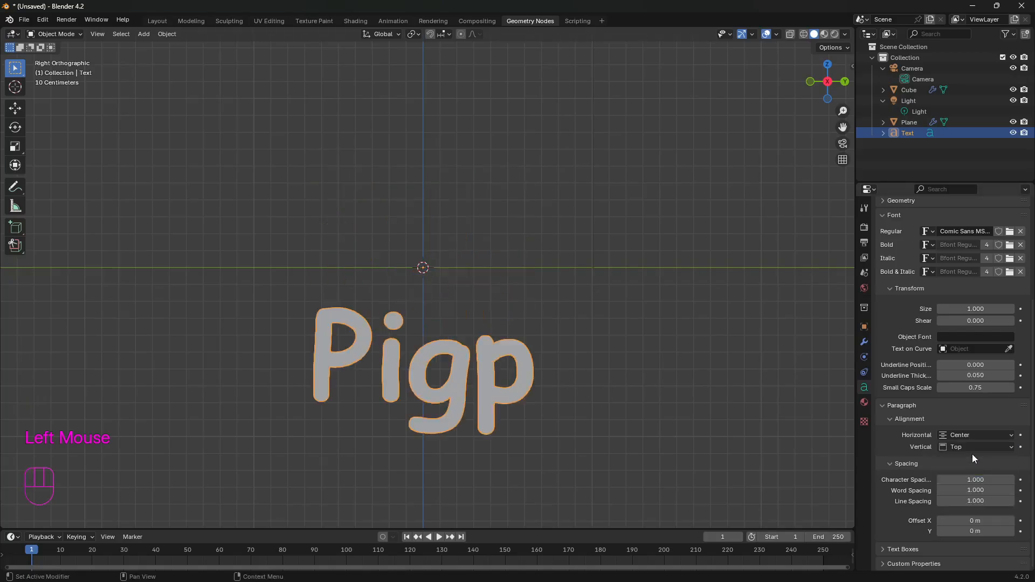
# Step: Delete all the characters of the text object in Edit Mode and return to Object Mode
pyautogui.press('KP_0')
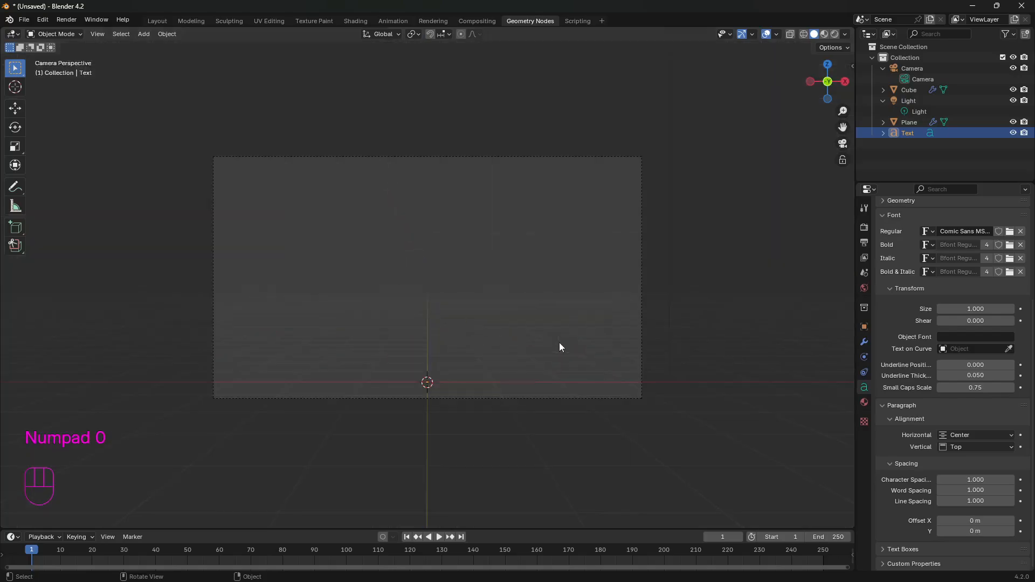
pyautogui.moveTo(429, 354); pyautogui.dragTo(286, 353, button='middle')
pyautogui.press('Tab')
pyautogui.press('BackSpace')
pyautogui.press('BackSpace')
pyautogui.press('BackSpace')
pyautogui.press('BackSpace')
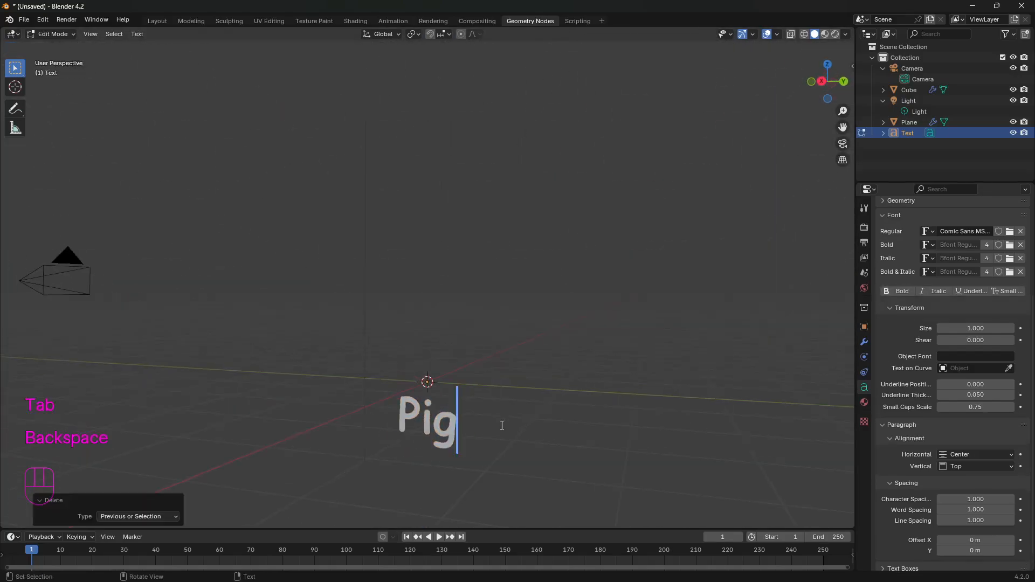
pyautogui.press('Tab')
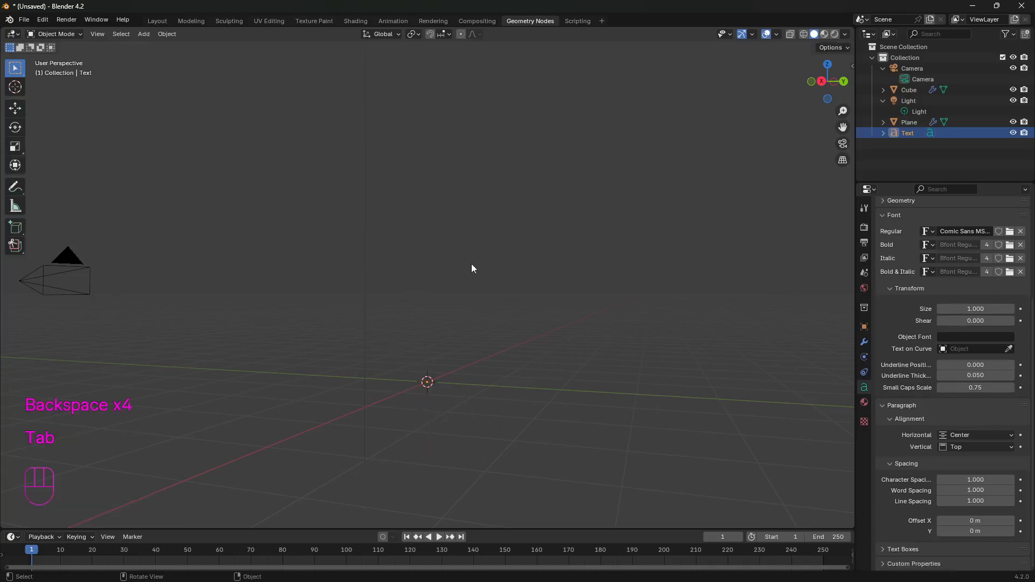
# Step: Undo the character deletions and recent vertical alignment changes, toggle off the viewport overlays, and redo the Middle alignment
pyautogui.hotkey('ctrl', 'z')
pyautogui.hotkey('ctrl', 'z')
pyautogui.hotkey('ctrl', 'z')
pyautogui.hotkey('ctrl', 'z')
pyautogui.hotkey('ctrl', 'z')
pyautogui.hotkey('ctrl', 'z')
pyautogui.hotkey('ctrl', 'z')
pyautogui.hotkey('ctrl', 'z')
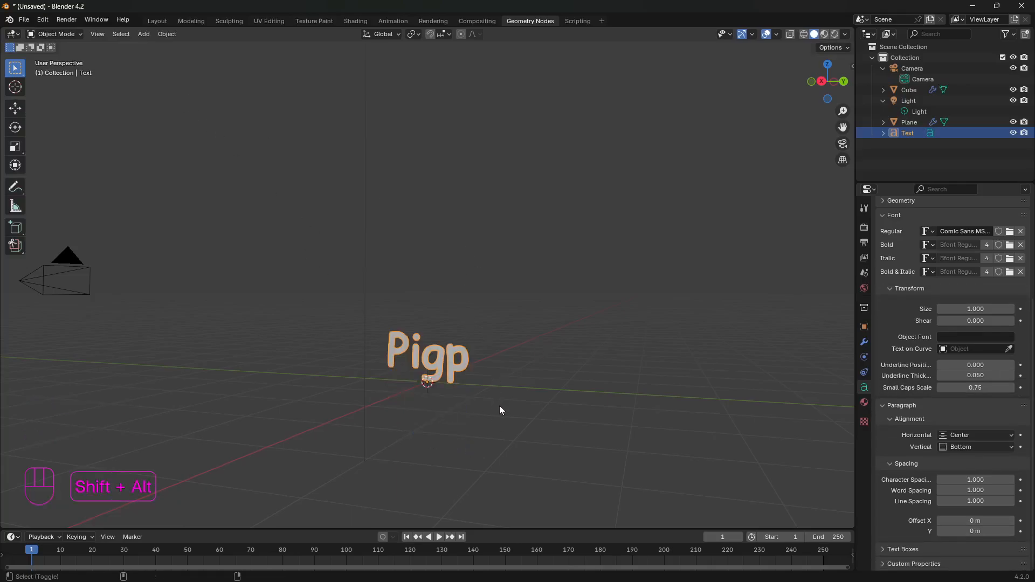
pyautogui.hotkey('shift', 'alt', 'z')
pyautogui.hotkey('ctrl', 'shift', 'z')
pyautogui.press('Tab')
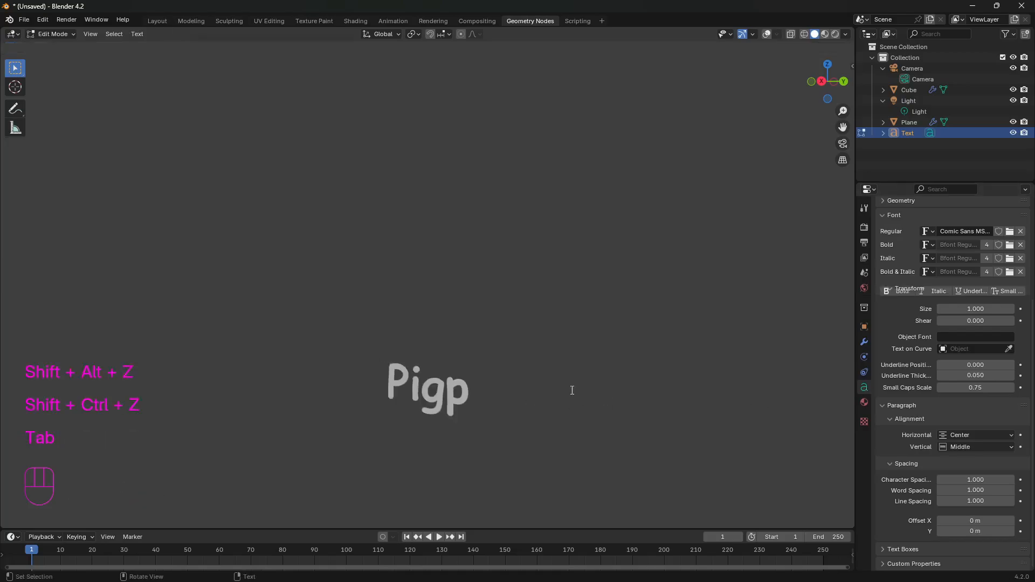
pyautogui.press('Tab')
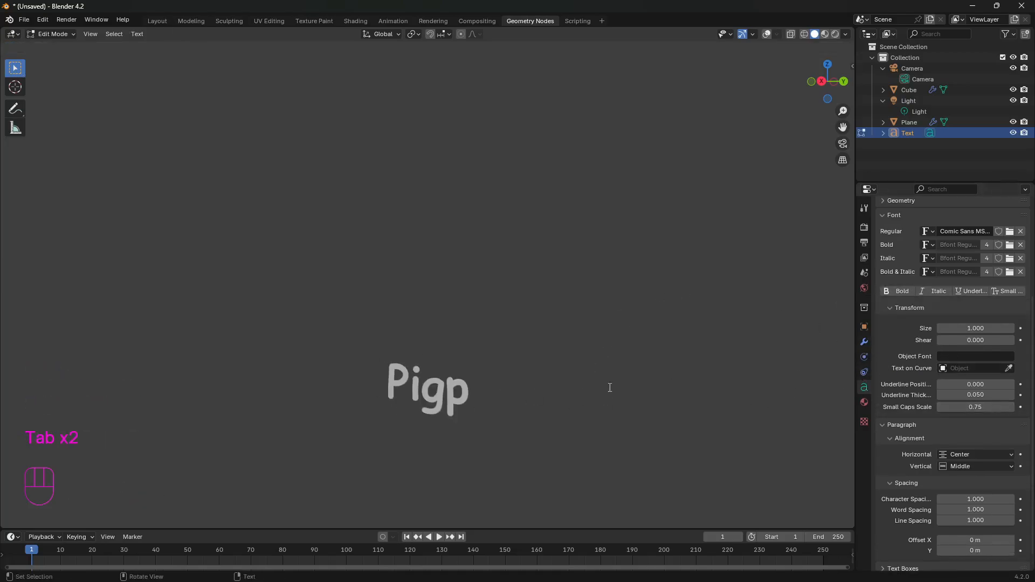
pyautogui.press('Tab')
pyautogui.click(445, 393)
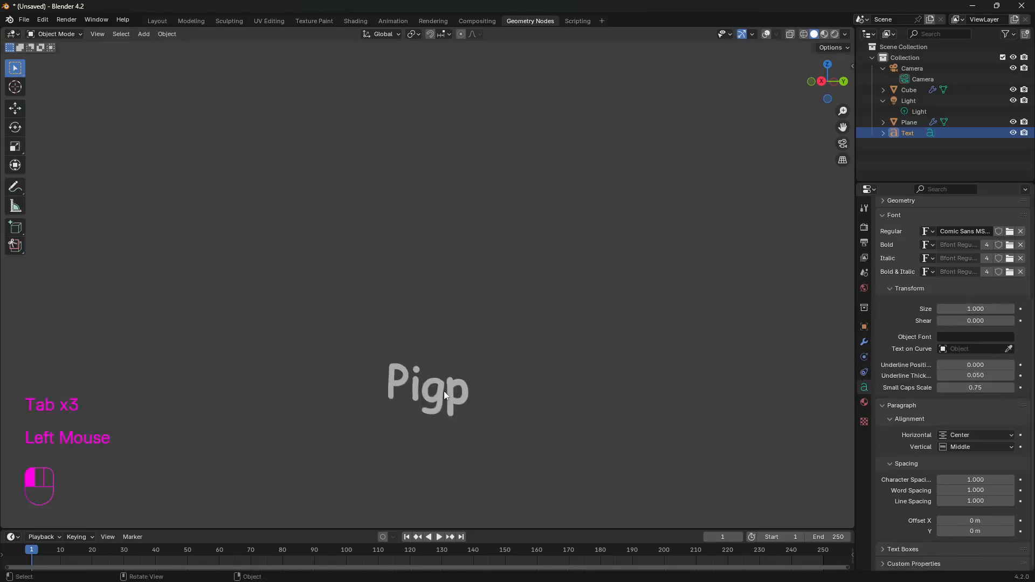
pyautogui.press('Tab')
pyautogui.press('Tab')
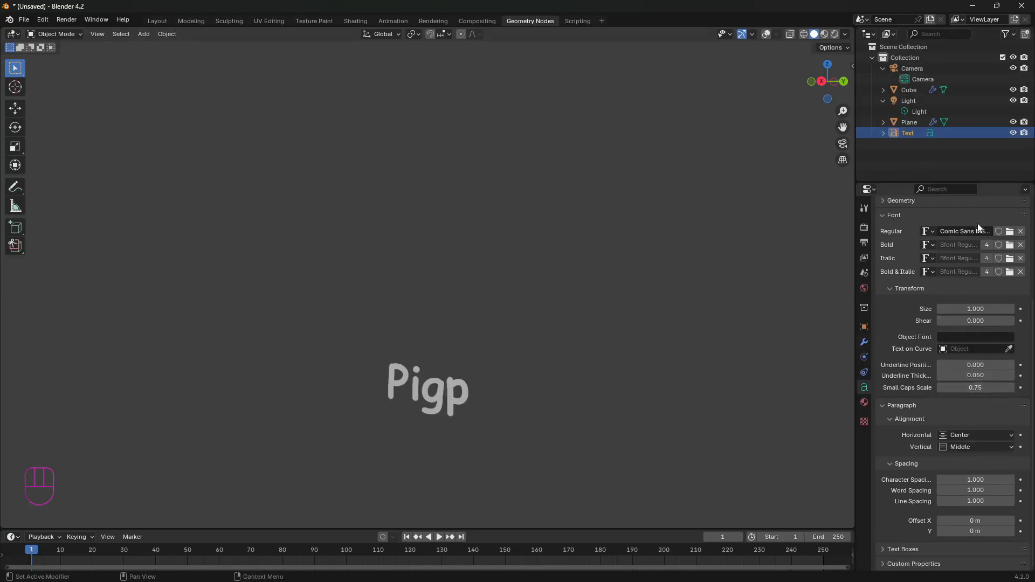
# Step: Delete the Text object from the scene
pyautogui.click(910, 133)
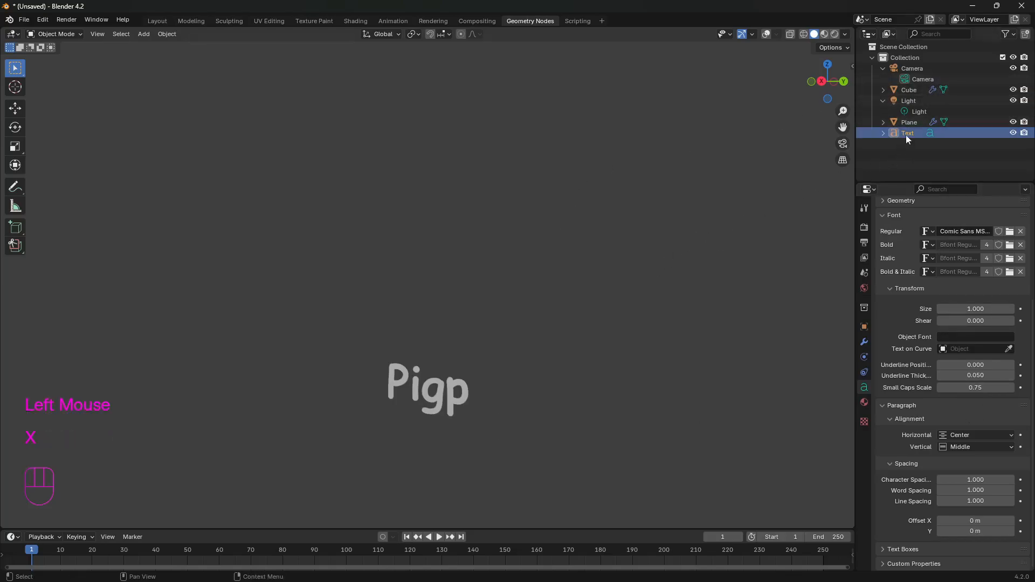
pyautogui.press('x')
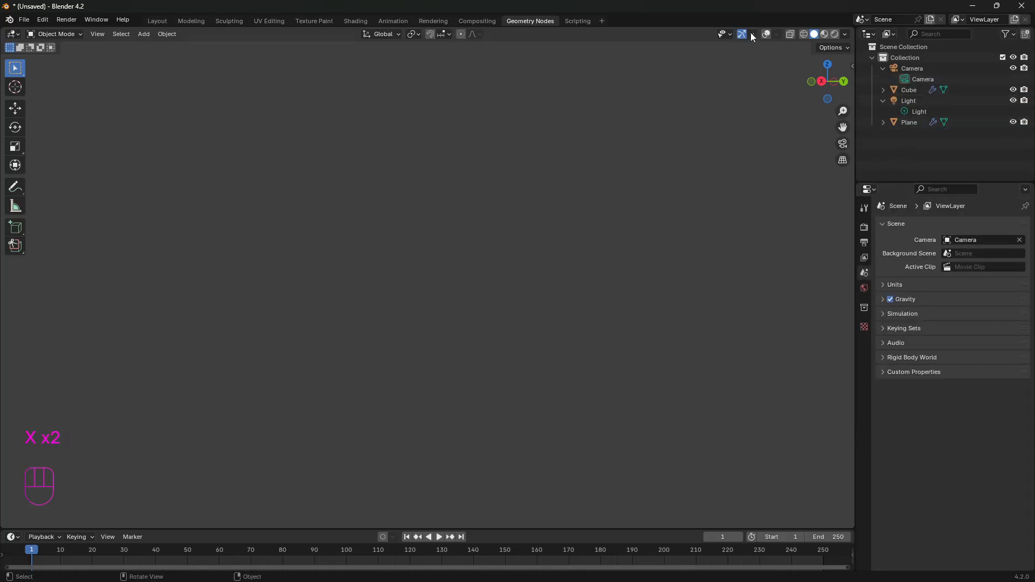
# Step: Check the 3D viewport's object visibility, gizmo and overlay settings
pyautogui.click(728, 34)
pyautogui.click(754, 34)
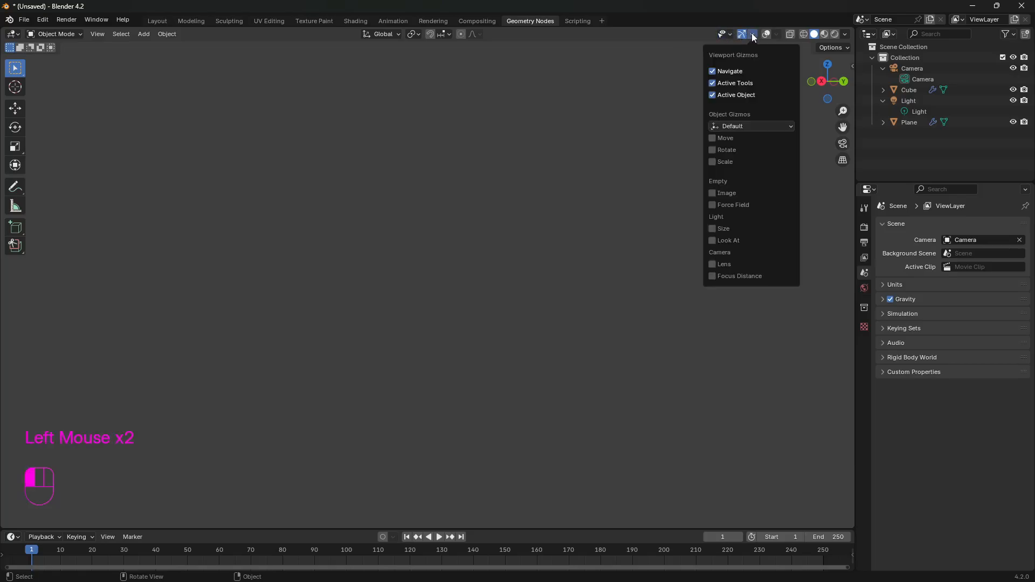
pyautogui.click(777, 34)
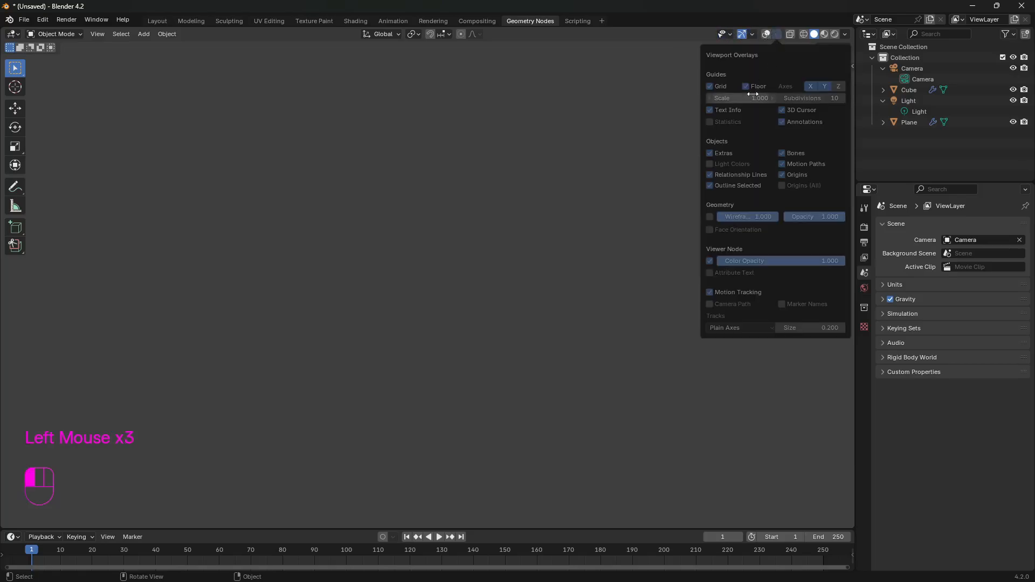
pyautogui.click(546, 176)
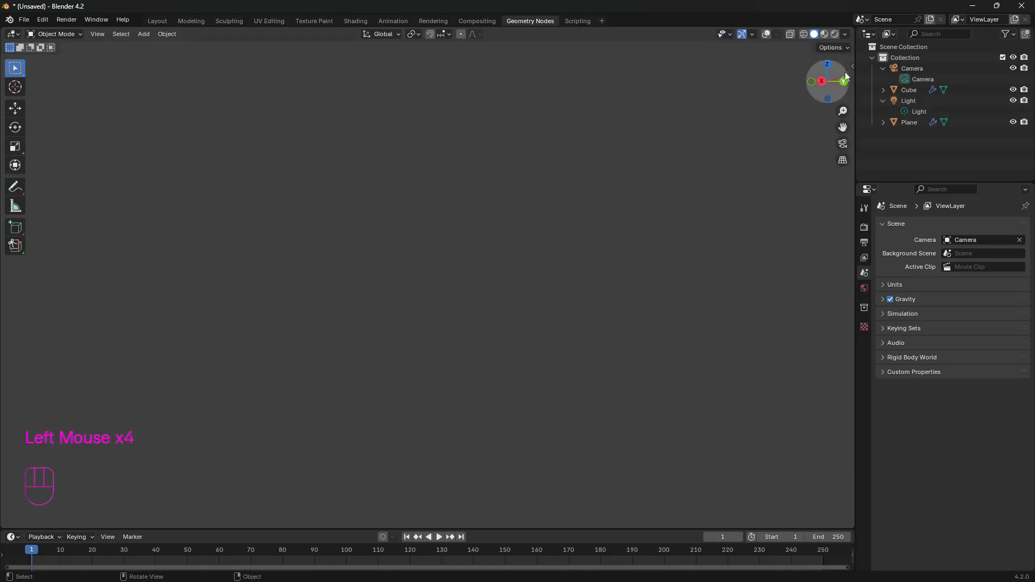
# Step: Start a new file without saving the changes to the current scene
pyautogui.click(29, 20)
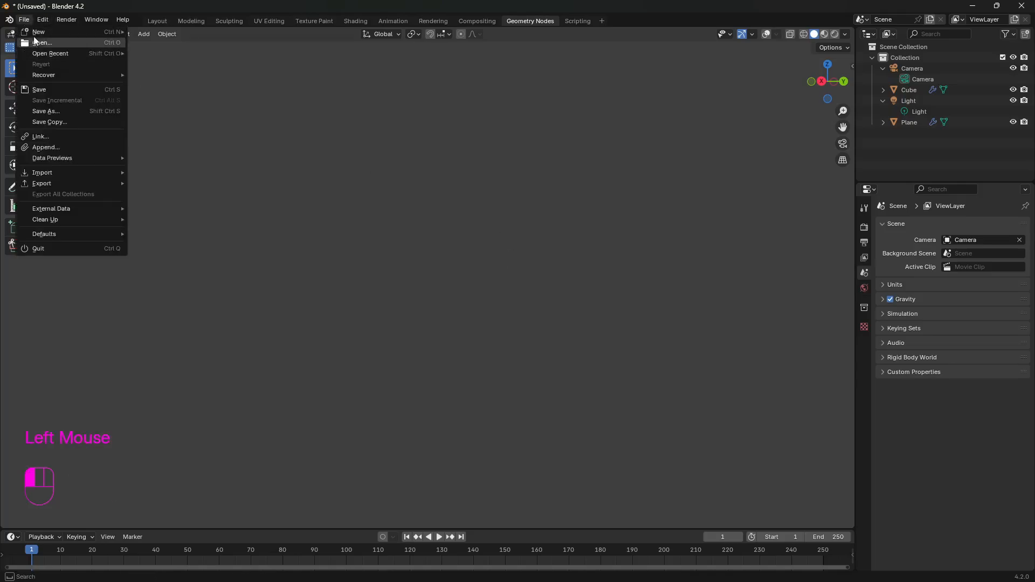
pyautogui.moveTo(99, 31)
pyautogui.click(164, 32)
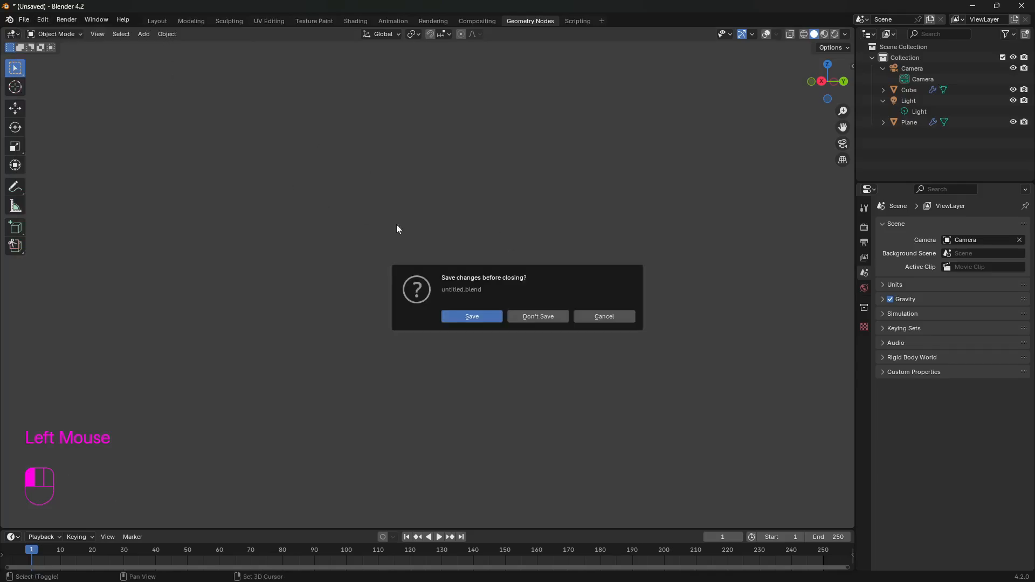
pyautogui.click(553, 319)
# Step: Add a mesh plane at the centre of the new scene
pyautogui.hotkey('shift', 'a')
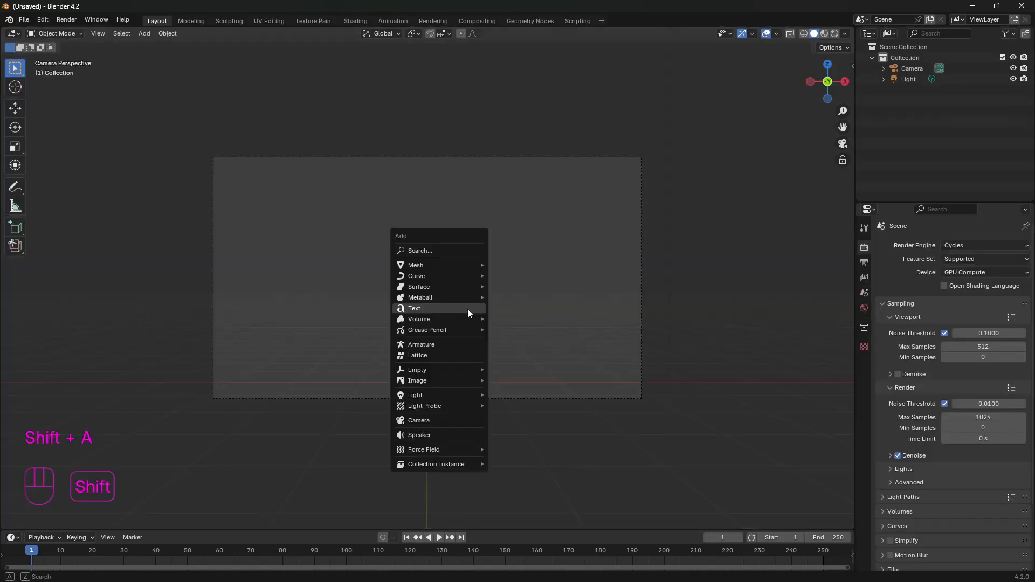
pyautogui.moveTo(469, 266)
pyautogui.click(527, 270)
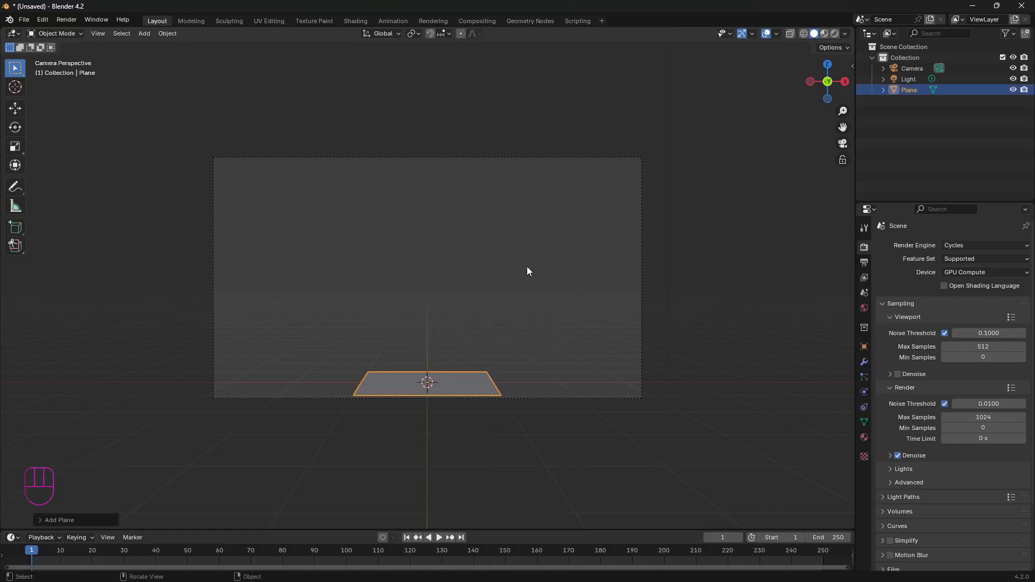
pyautogui.moveTo(479, 375); pyautogui.dragTo(474, 409, button='middle')
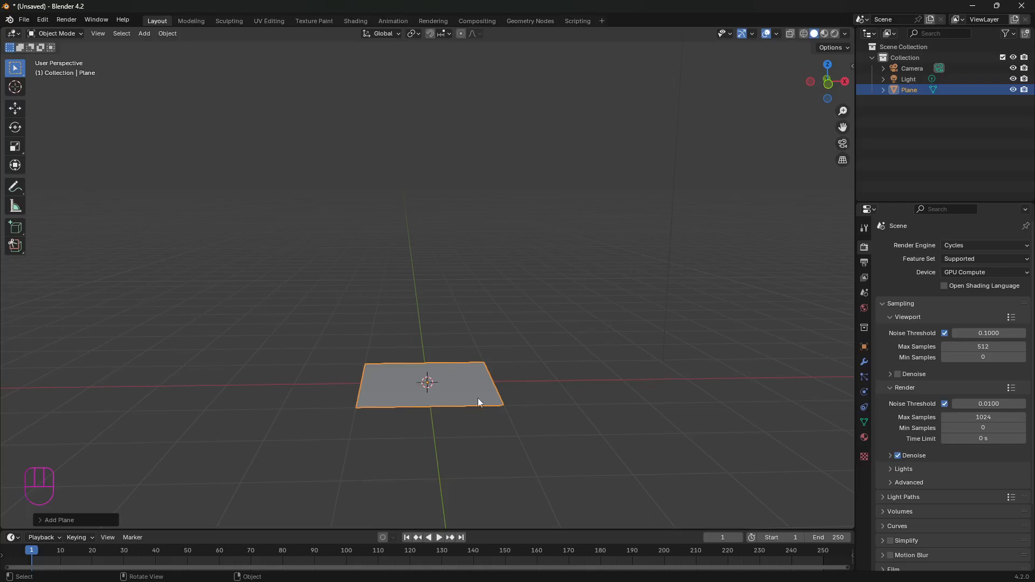
# Step: Create a new Geometry Nodes tree on the plane, with the Group Output node moved aside and the Group Input node deleted
pyautogui.click(543, 22)
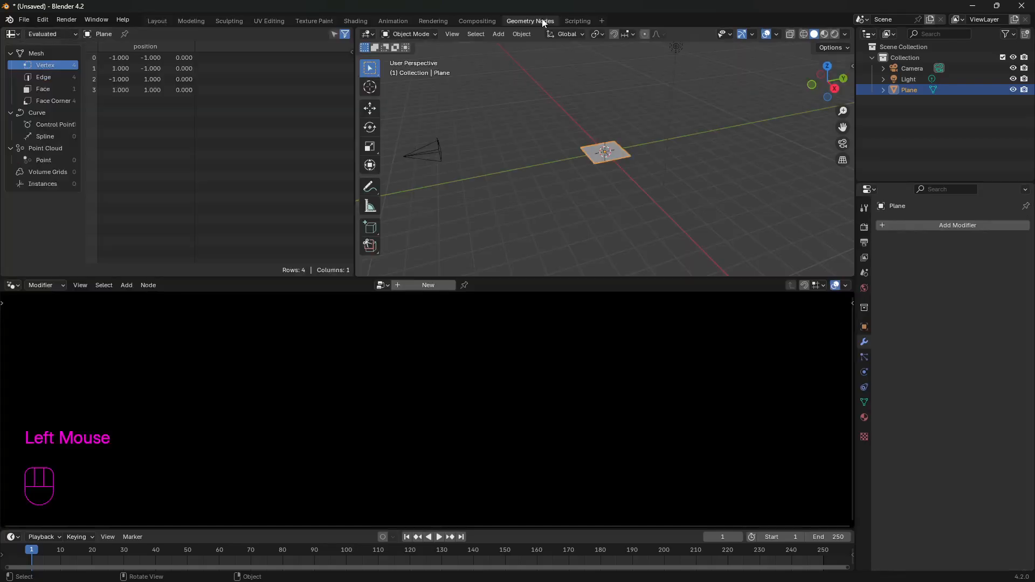
pyautogui.click(428, 285)
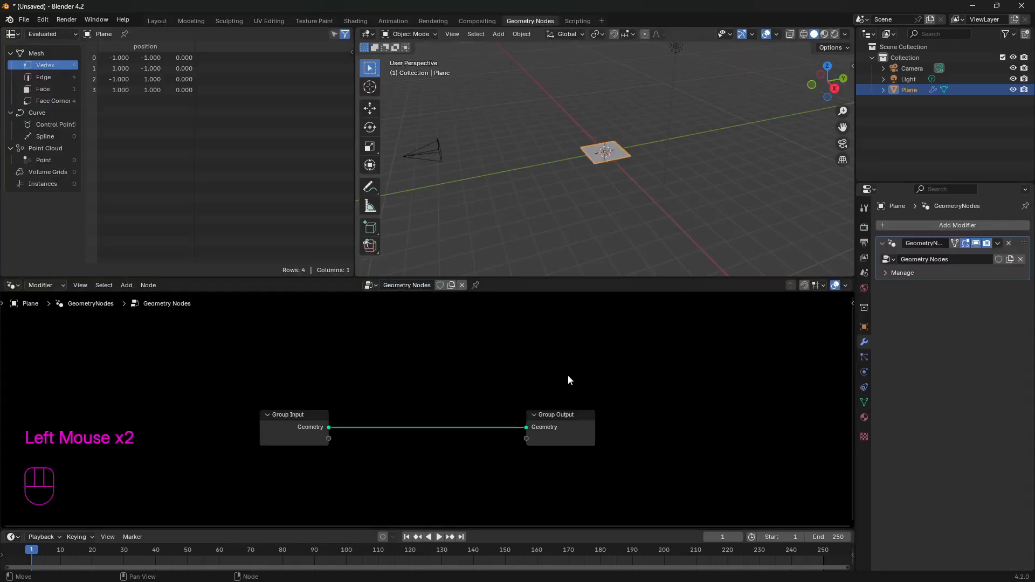
pyautogui.moveTo(578, 416); pyautogui.dragTo(679, 378)
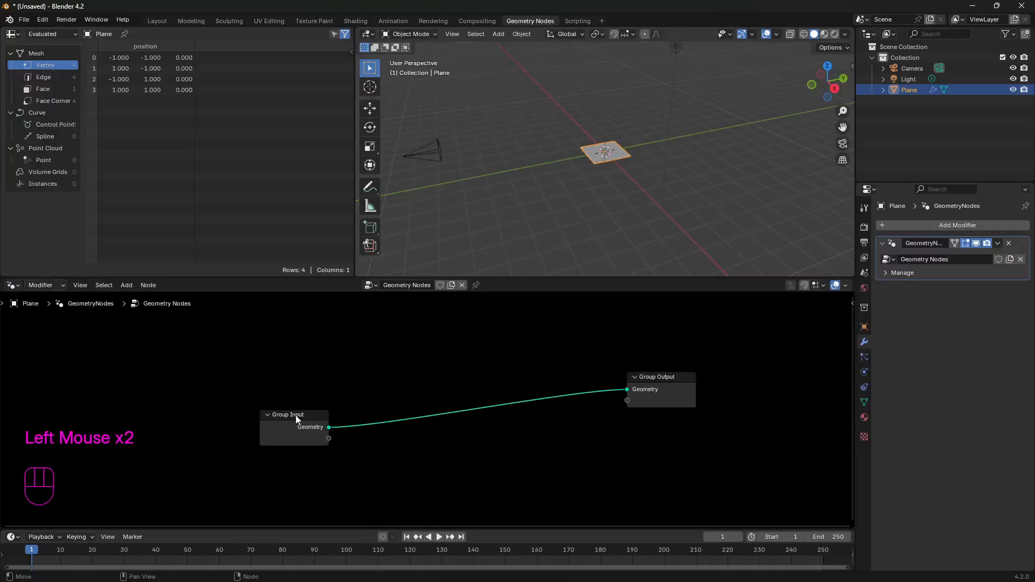
pyautogui.moveTo(295, 415); pyautogui.dragTo(283, 398)
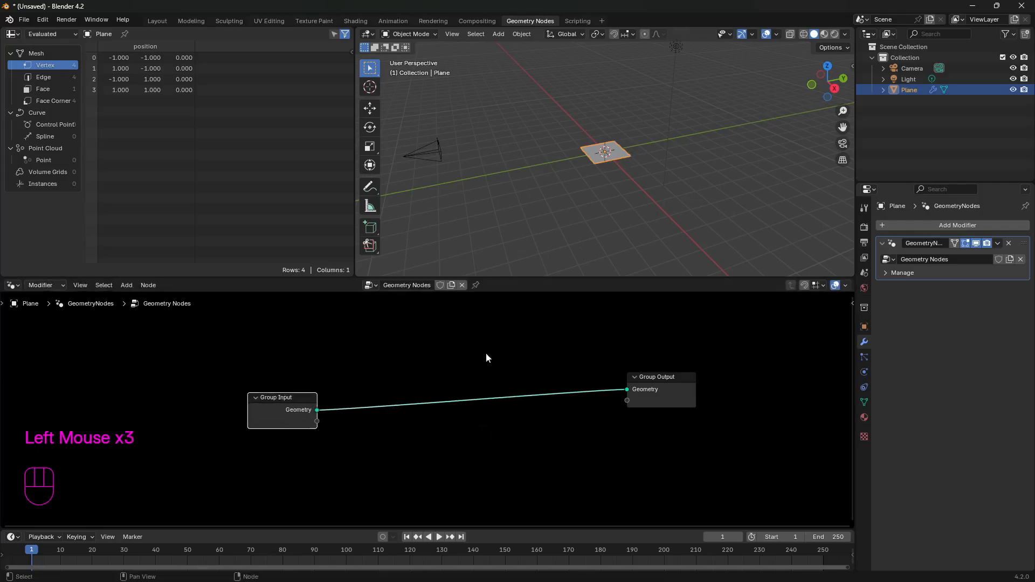
pyautogui.click(280, 407)
pyautogui.press('x')
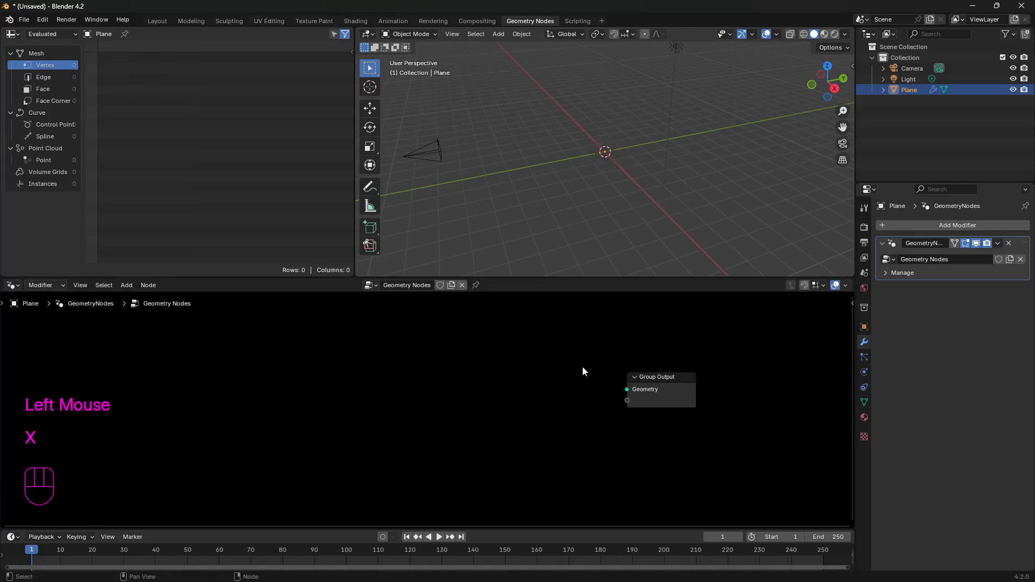
# Step: Add a String input node to the node tree, well ahead of the Group Output node
pyautogui.scroll(2, 651, 174)
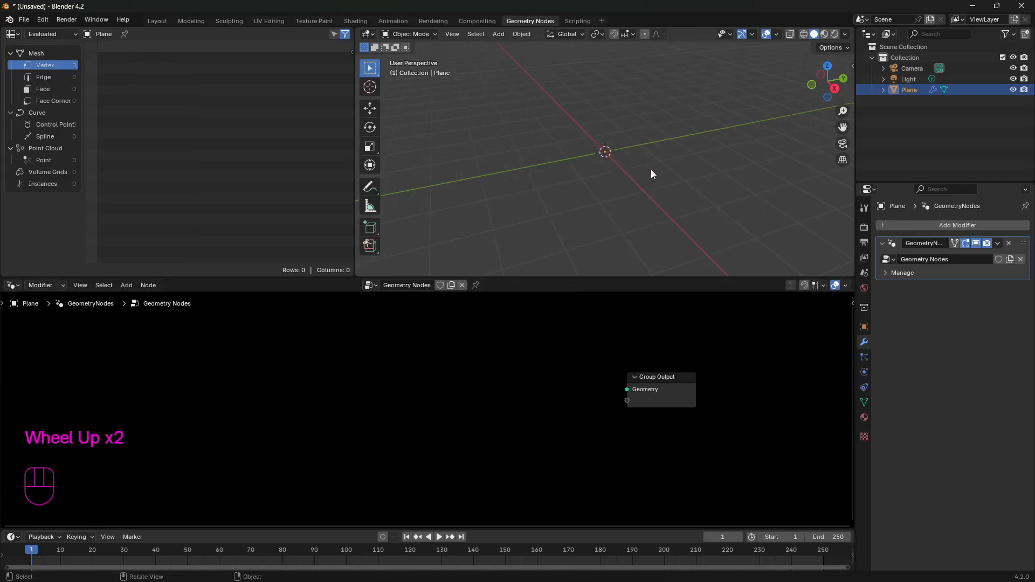
pyautogui.scroll(1, 651, 172)
pyautogui.hotkey('shift', 'a')
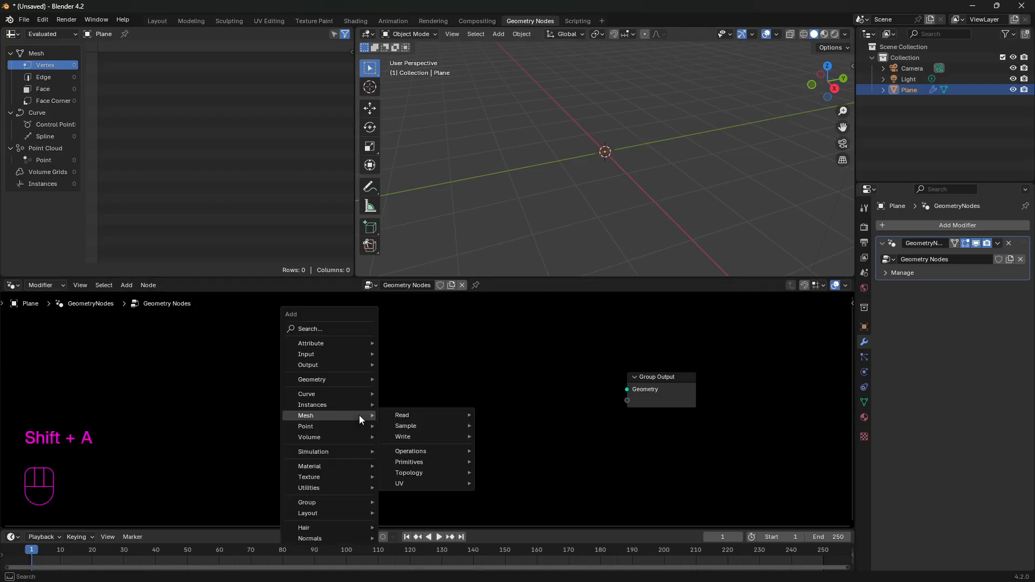
pyautogui.write('string')
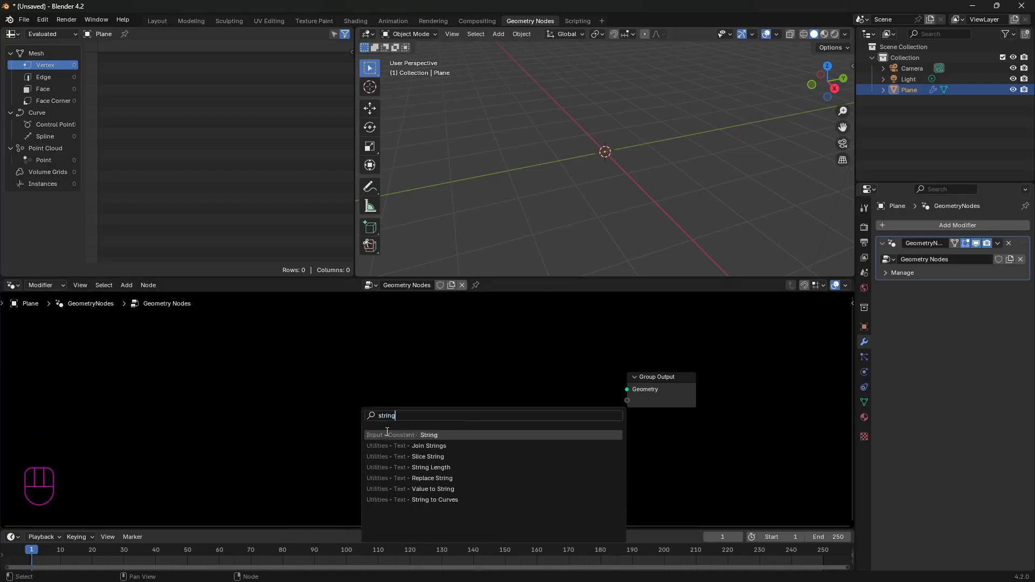
pyautogui.click(418, 436)
pyautogui.click(205, 373)
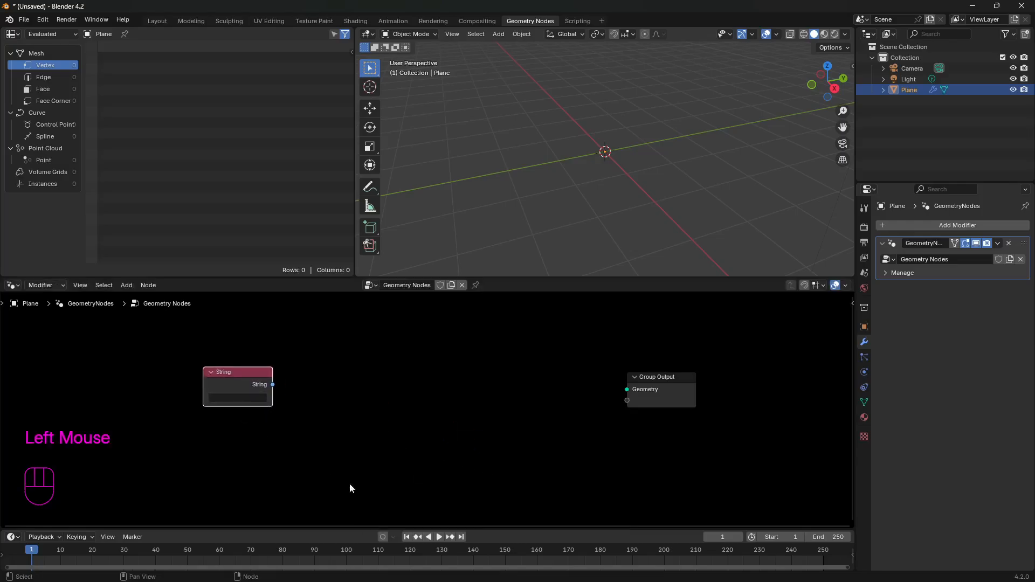
# Step: Try to link the String node directly to the Group Output's Geometry input, and cut that link
pyautogui.moveTo(273, 385); pyautogui.dragTo(627, 389)
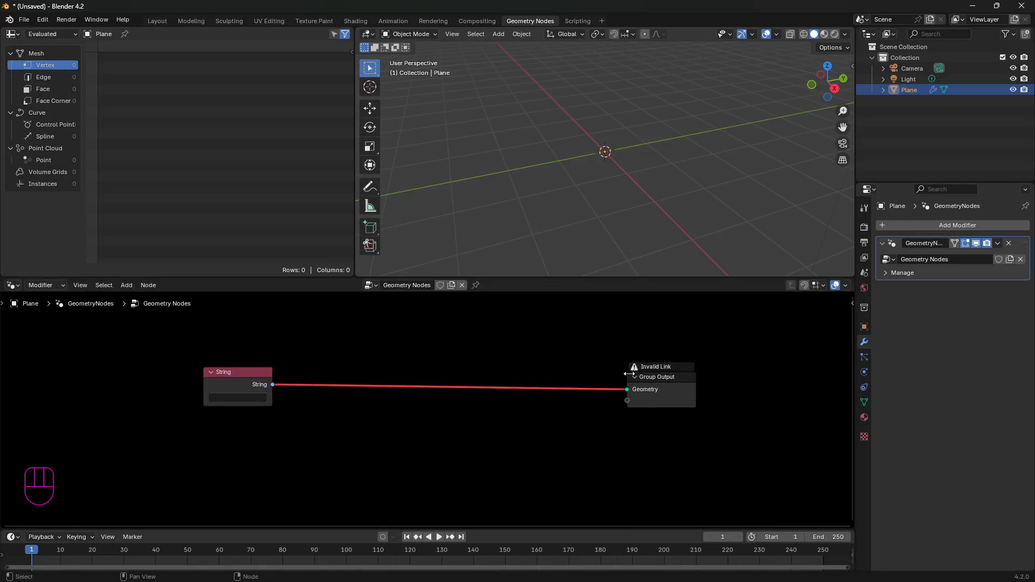
pyautogui.scroll(1, 705, 374)
pyautogui.scroll(2, 705, 376)
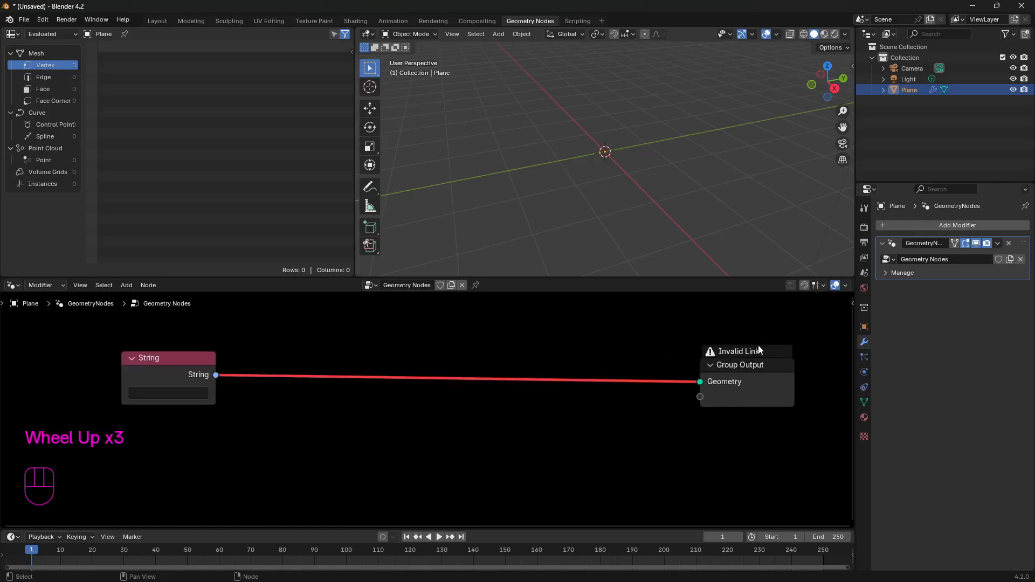
pyautogui.keyDown('ctrl'); pyautogui.moveTo(572, 372); pyautogui.dragTo(548, 490, button='right'); pyautogui.keyUp('ctrl')
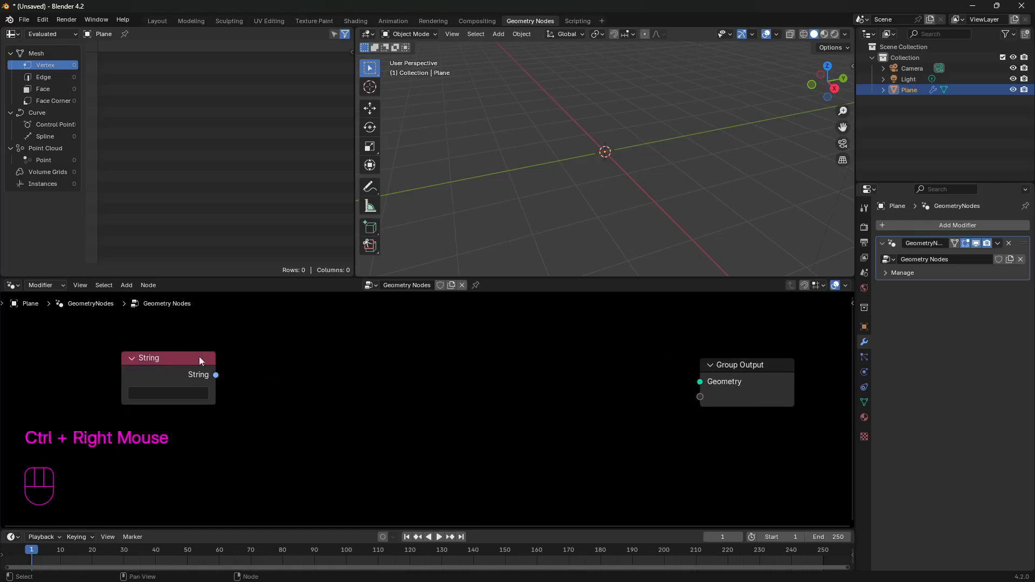
# Step: Space the String and Group Output nodes apart and enter a first name as the String node's text
pyautogui.click(160, 360)
pyautogui.moveTo(160, 361); pyautogui.dragTo(298, 365)
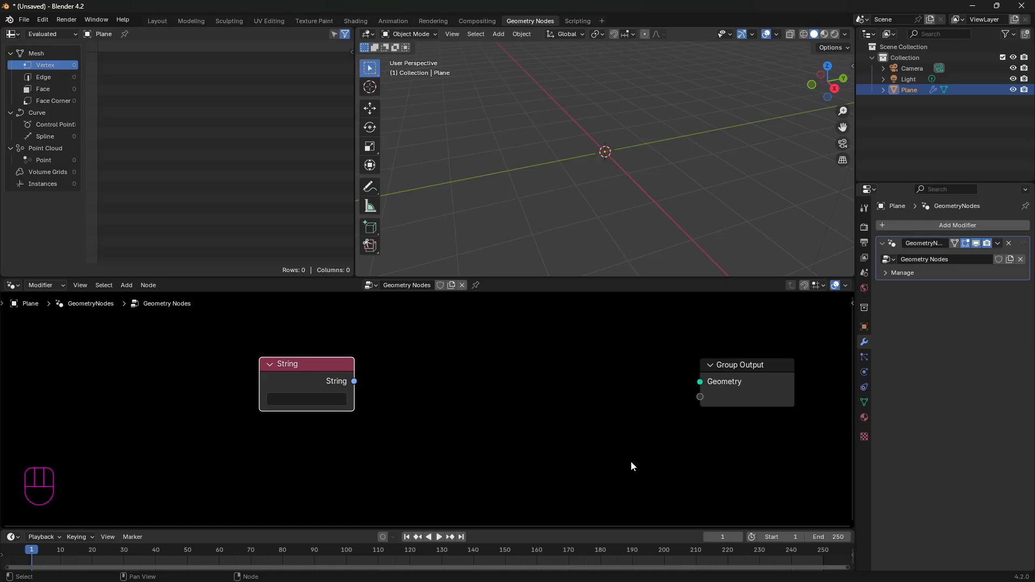
pyautogui.moveTo(727, 365)
pyautogui.mouseDown()
pyautogui.moveTo(737, 357)
pyautogui.moveTo(735, 366)
pyautogui.mouseUp()
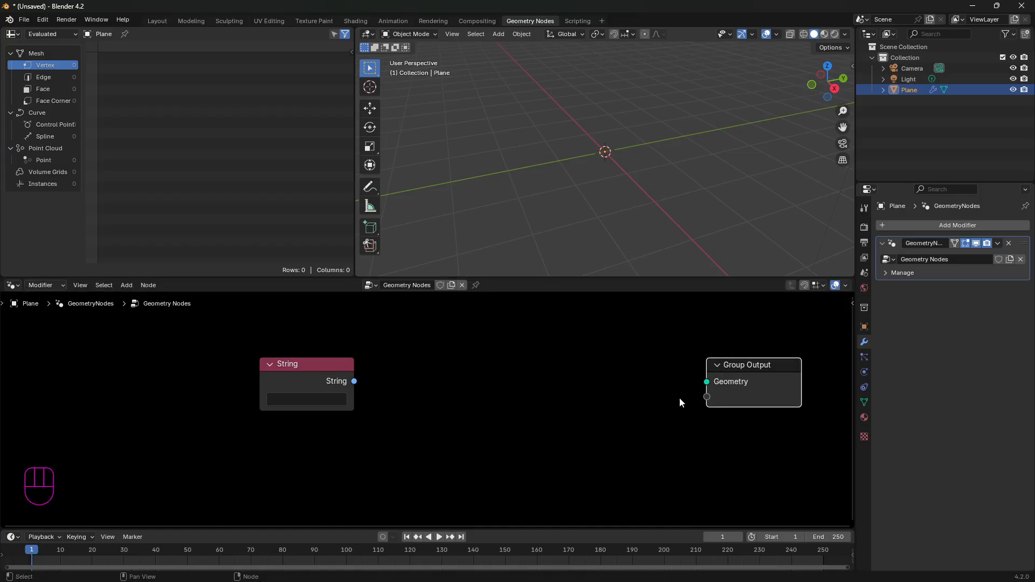
pyautogui.moveTo(314, 372); pyautogui.dragTo(228, 364)
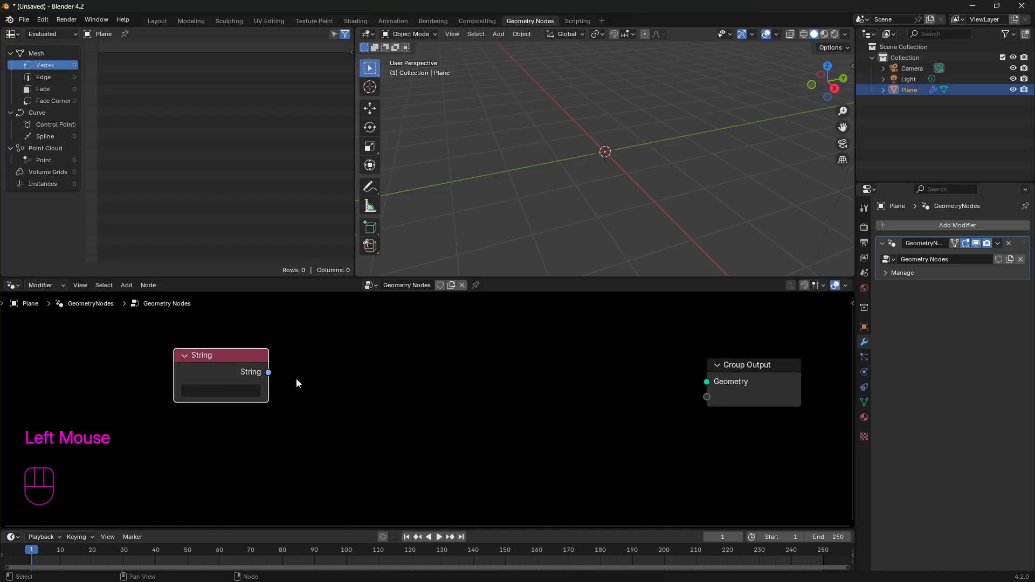
pyautogui.click(233, 397)
pyautogui.write('Pierre')
pyautogui.press('Return')
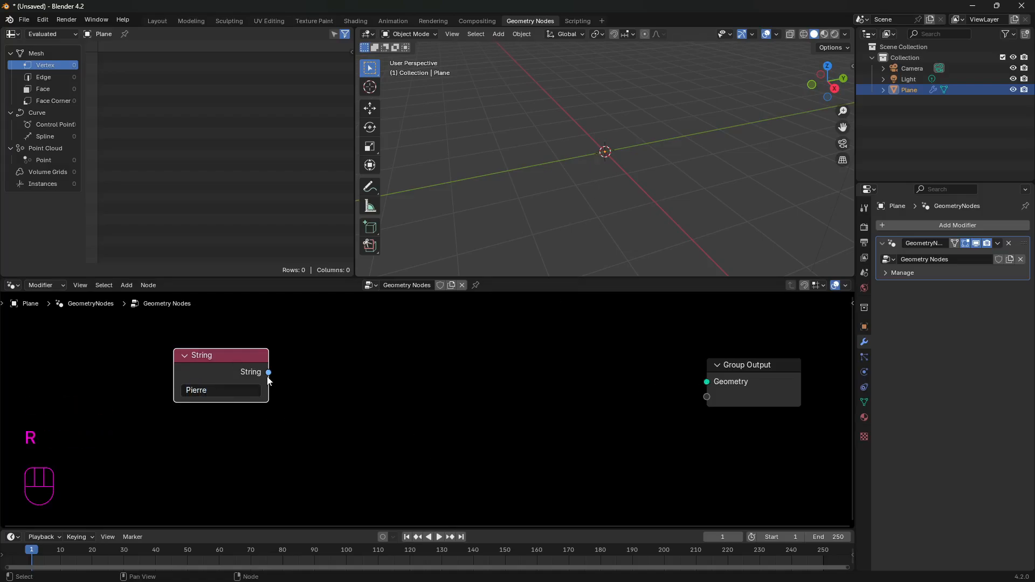
# Step: Add a String to Curves node fed by the String node's output, and move the two nodes apart
pyautogui.scroll(-2, 539, 412)
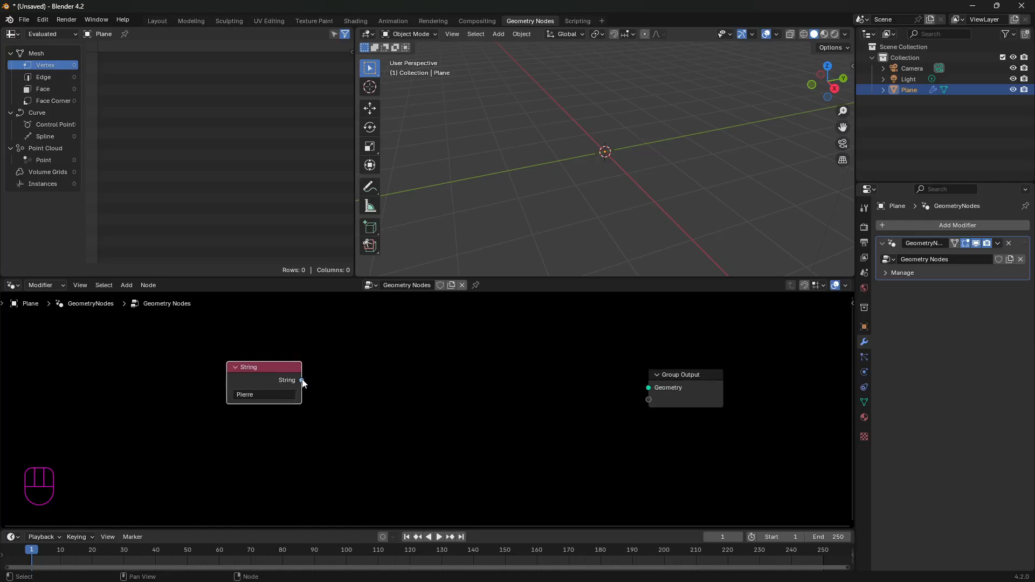
pyautogui.moveTo(302, 380); pyautogui.dragTo(419, 380)
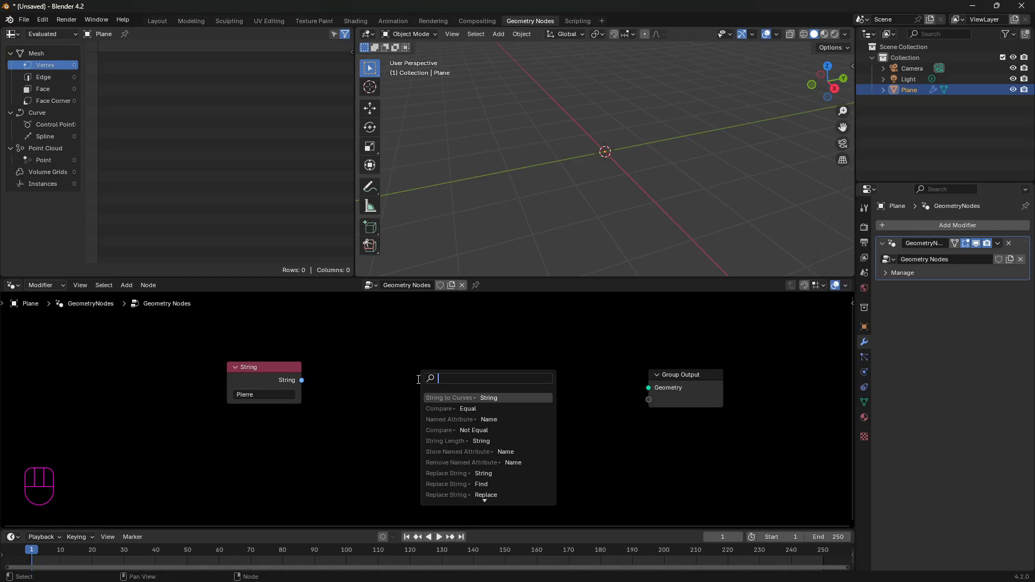
pyautogui.click(482, 398)
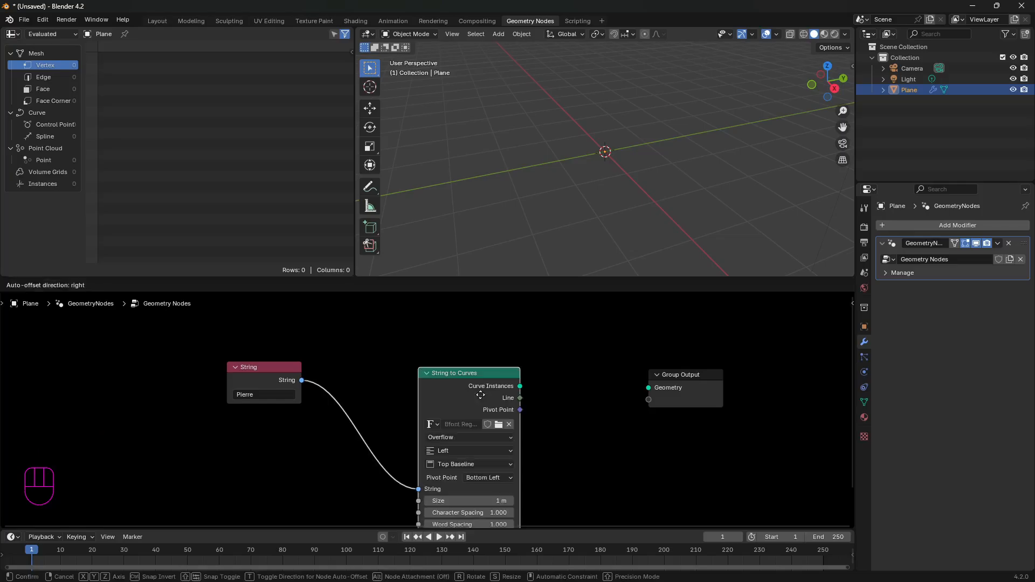
pyautogui.click(296, 376)
pyautogui.moveTo(296, 375); pyautogui.dragTo(255, 371)
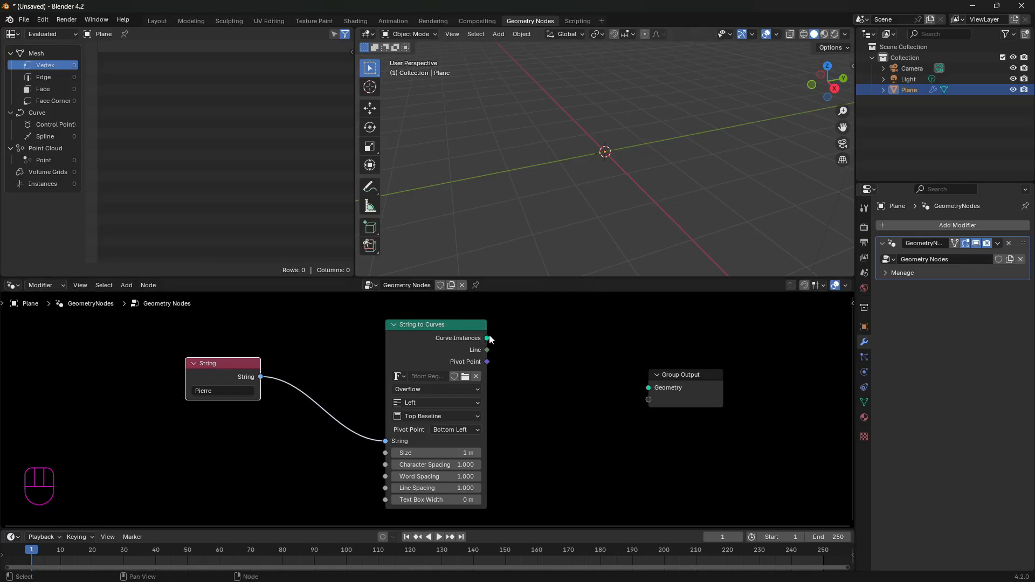
# Step: Link the Curve Instances output of String to Curves to the Group Output's Geometry input and center the node between its neighbours
pyautogui.moveTo(487, 338); pyautogui.dragTo(649, 388)
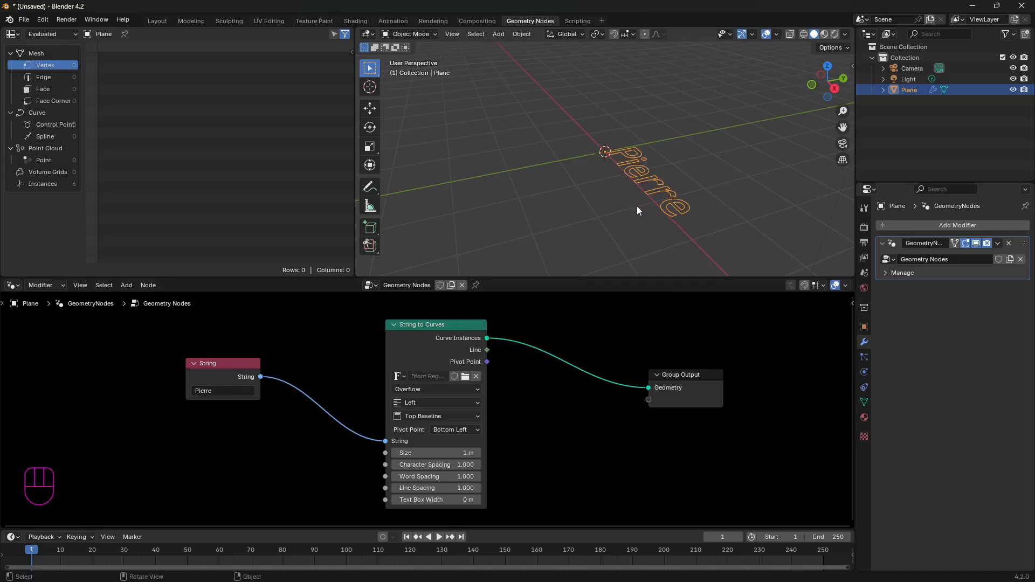
pyautogui.moveTo(637, 206); pyautogui.dragTo(705, 225, button='middle')
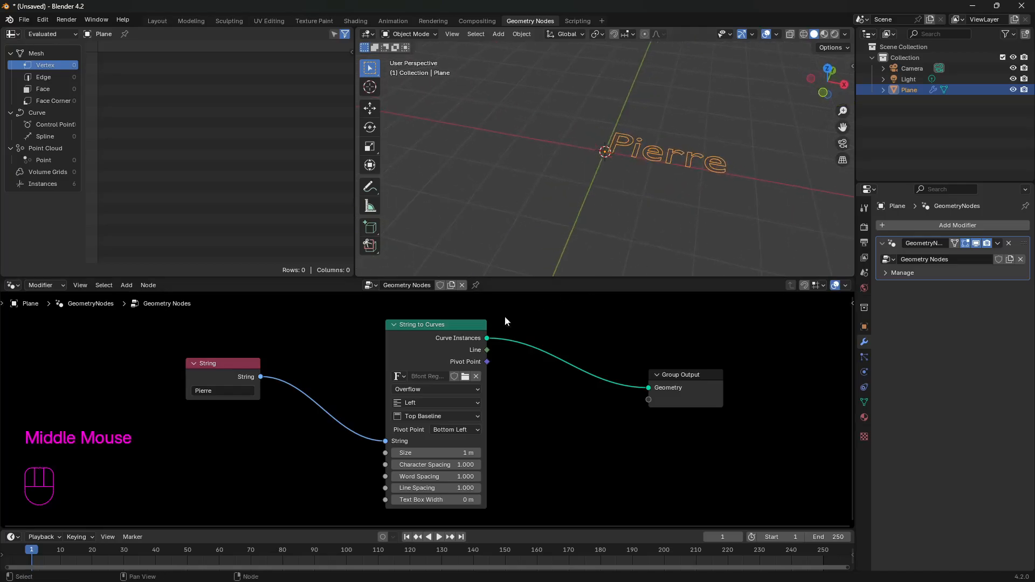
pyautogui.moveTo(435, 325); pyautogui.dragTo(465, 319)
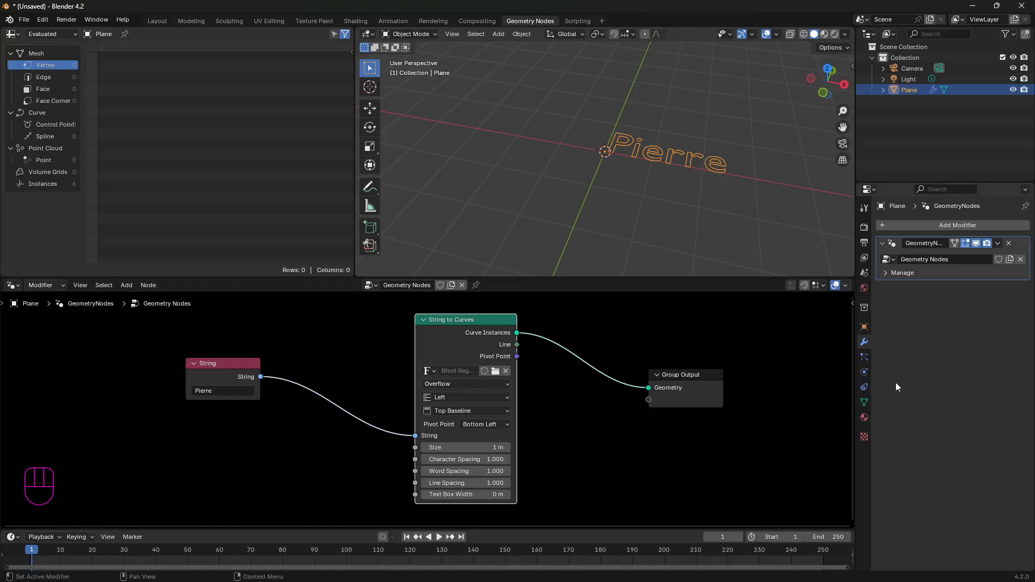
# Step: Set the String to Curves node's horizontal alignment to Center and its pivot point to Midpoint, trying Bottom Left in between
pyautogui.click(462, 397)
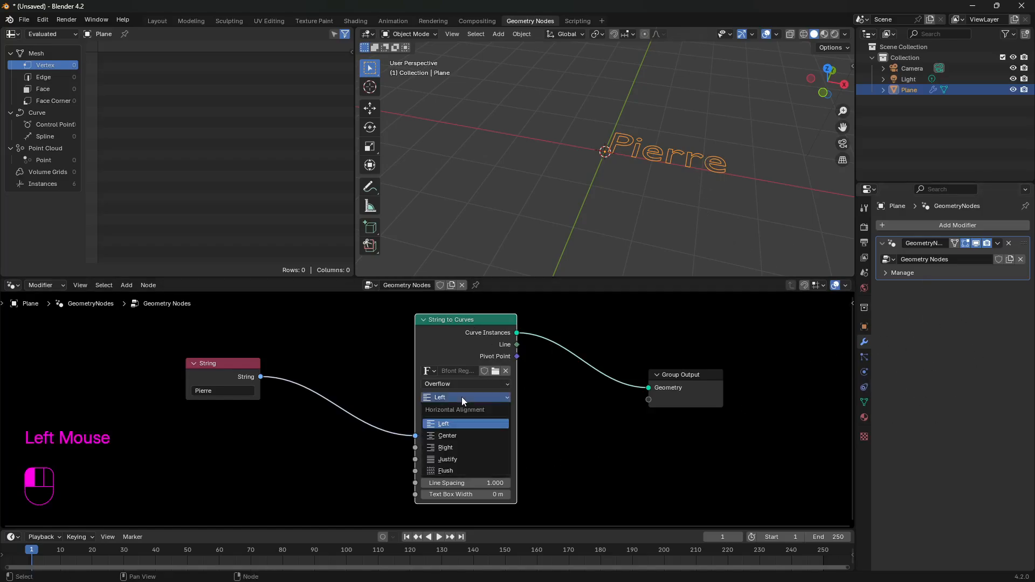
pyautogui.click(457, 437)
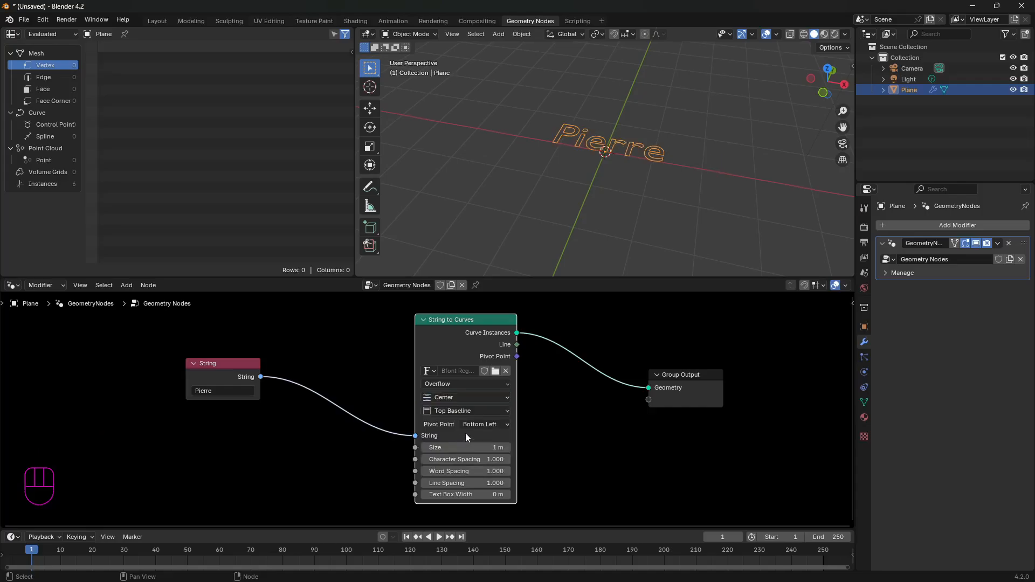
pyautogui.click(480, 424)
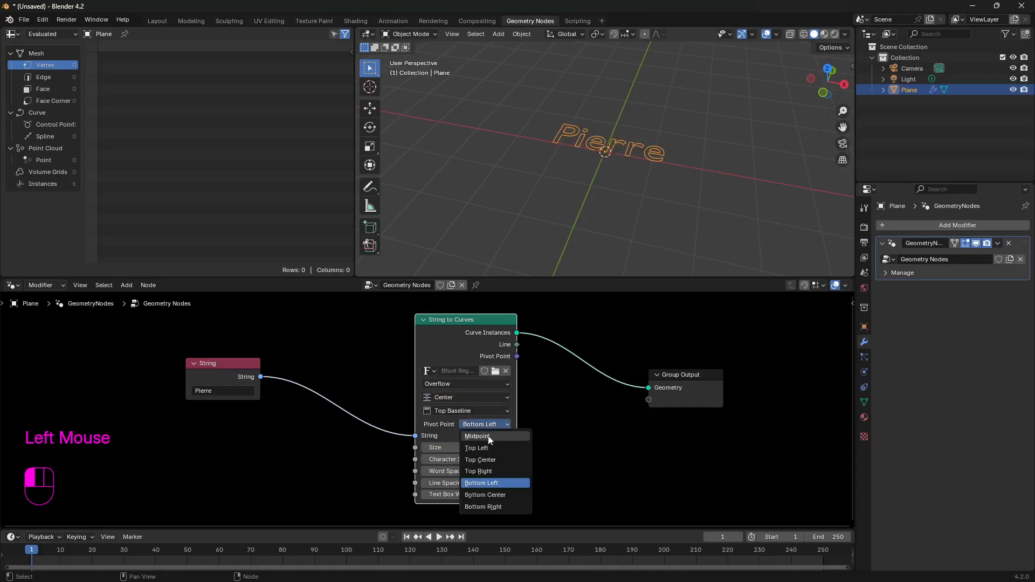
pyautogui.click(487, 436)
pyautogui.click(487, 424)
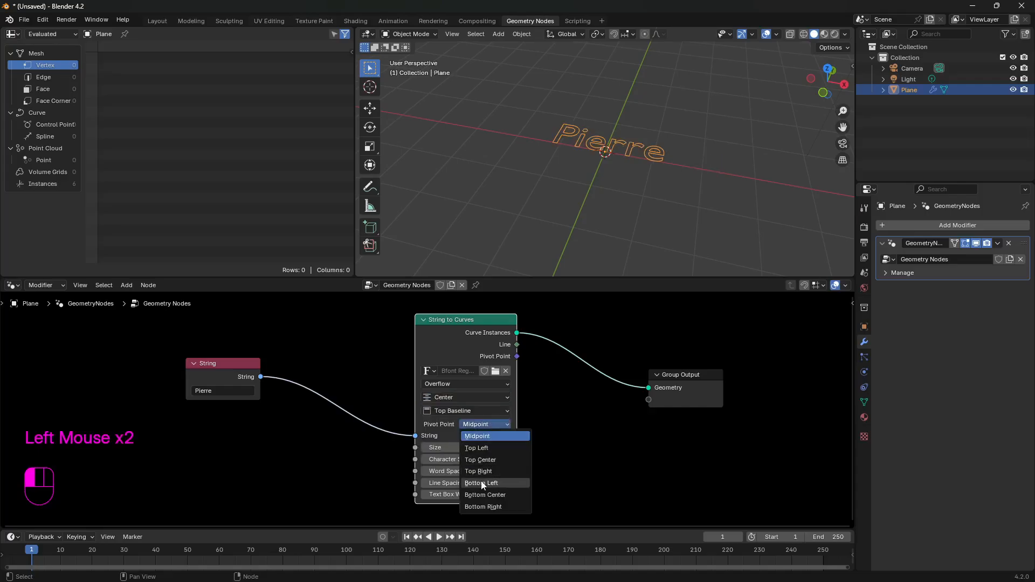
pyautogui.click(481, 484)
pyautogui.click(490, 424)
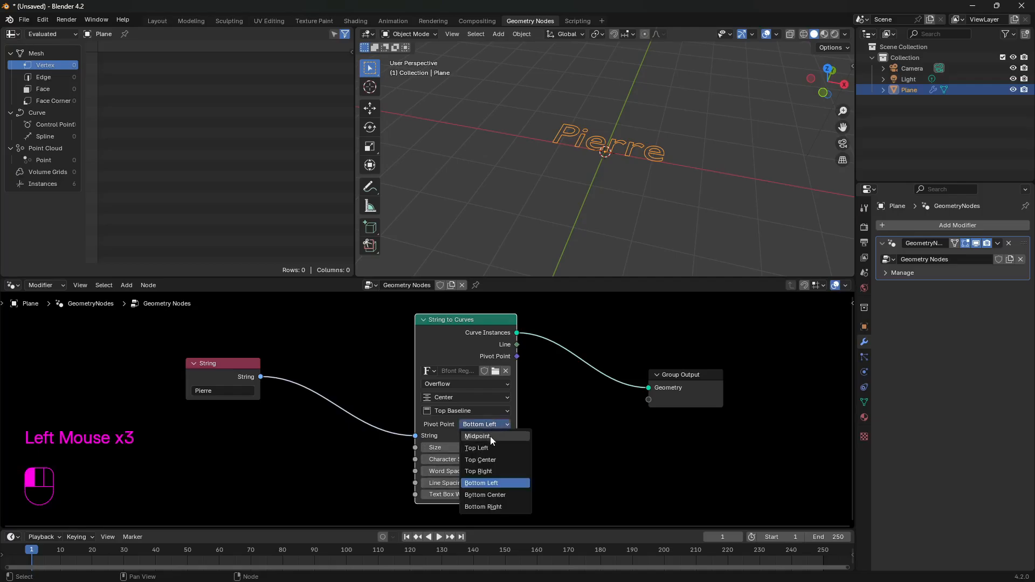
pyautogui.click(490, 436)
# Step: Set the String to Curves size to 1.3 m and the character spacing to 1.400
pyautogui.moveTo(469, 447)
pyautogui.mouseDown()
pyautogui.moveTo(517, 447)
pyautogui.moveTo(459, 448)
pyautogui.moveTo(496, 459)
pyautogui.moveTo(458, 459)
pyautogui.mouseUp()
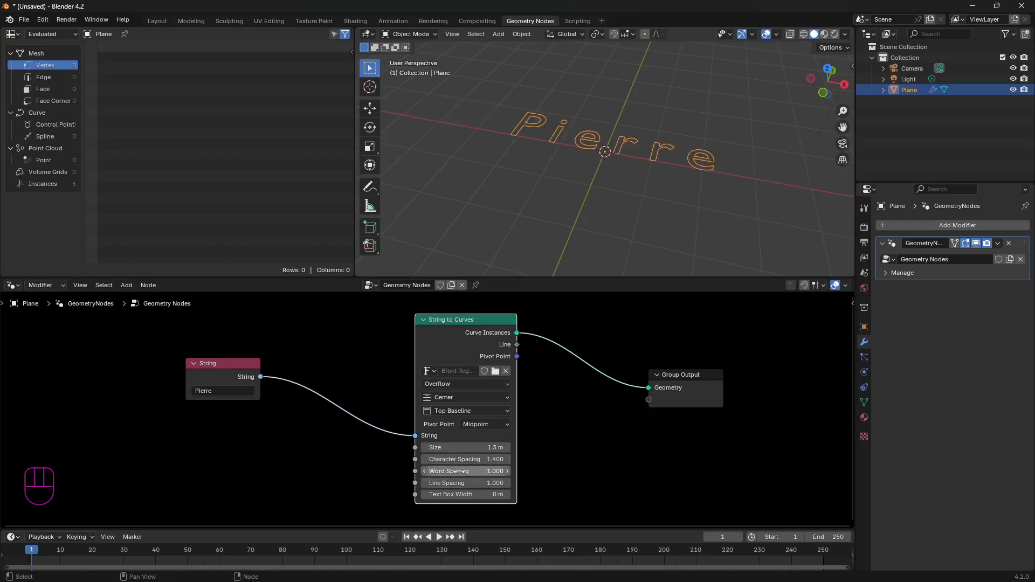
pyautogui.click(457, 472)
pyautogui.click(604, 497)
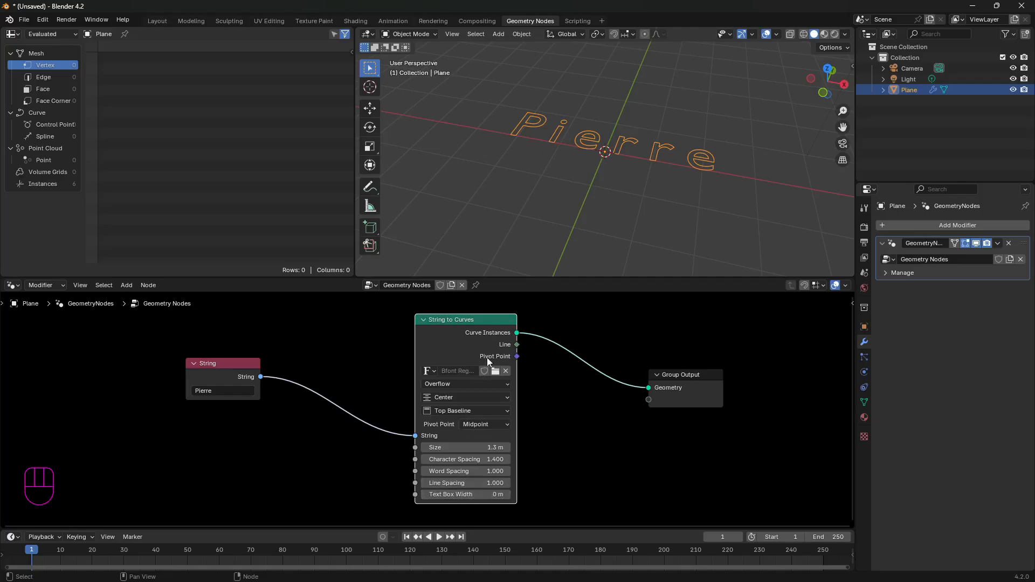
# Step: Load the Berlin Sans FB Bold font (BRLNSB.TTF) into the String to Curves node
pyautogui.click(429, 372)
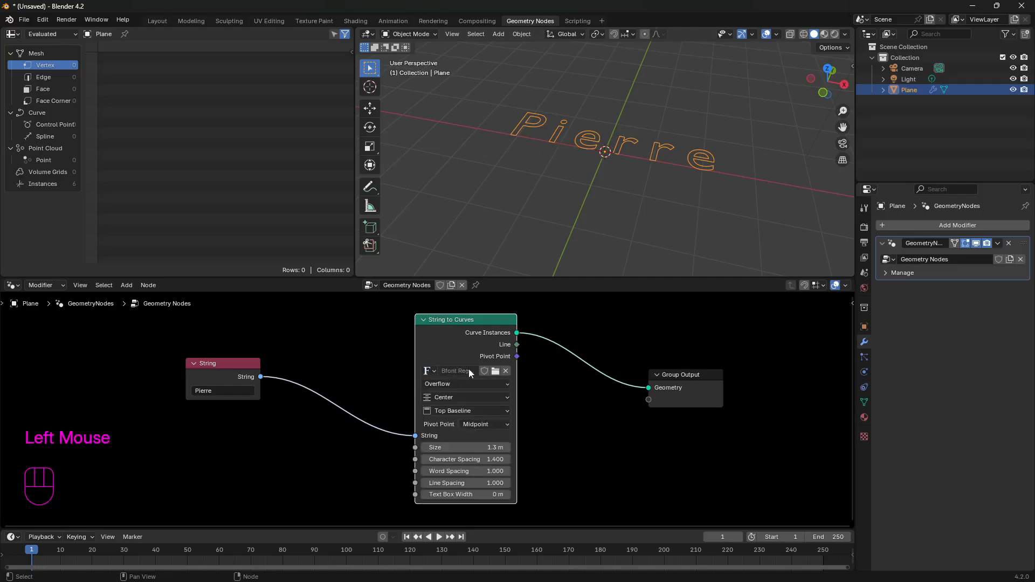
pyautogui.click(495, 371)
pyautogui.click(323, 324)
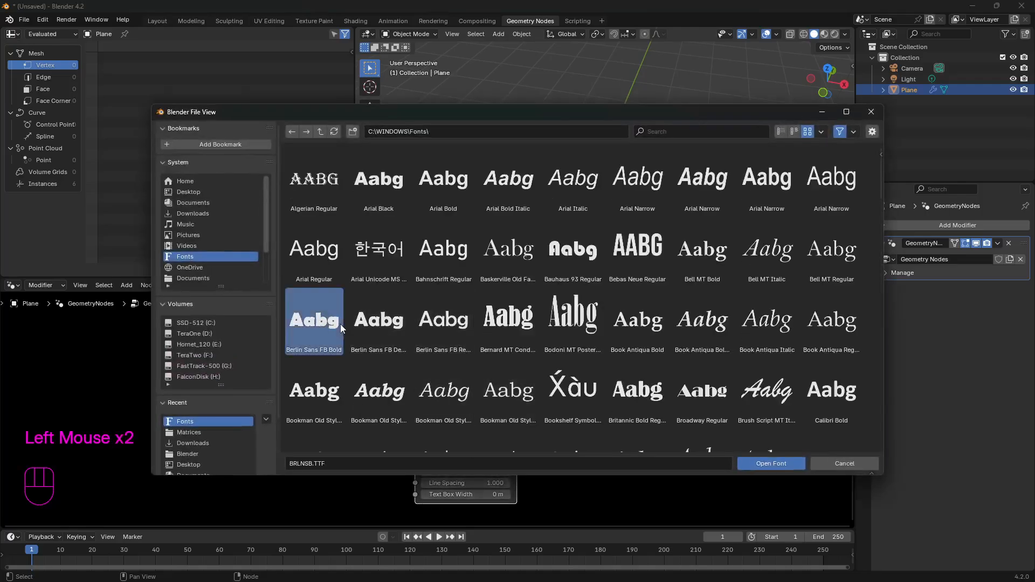
pyautogui.click(762, 463)
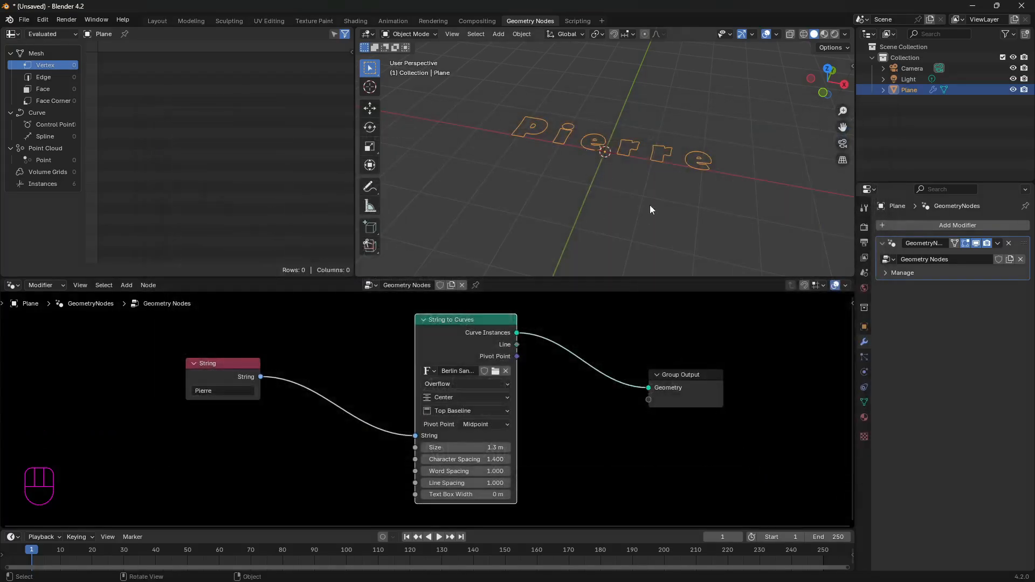
# Step: Move the String node slightly away from String to Curves and replace its text with a different first name
pyautogui.moveTo(220, 384); pyautogui.dragTo(200, 388)
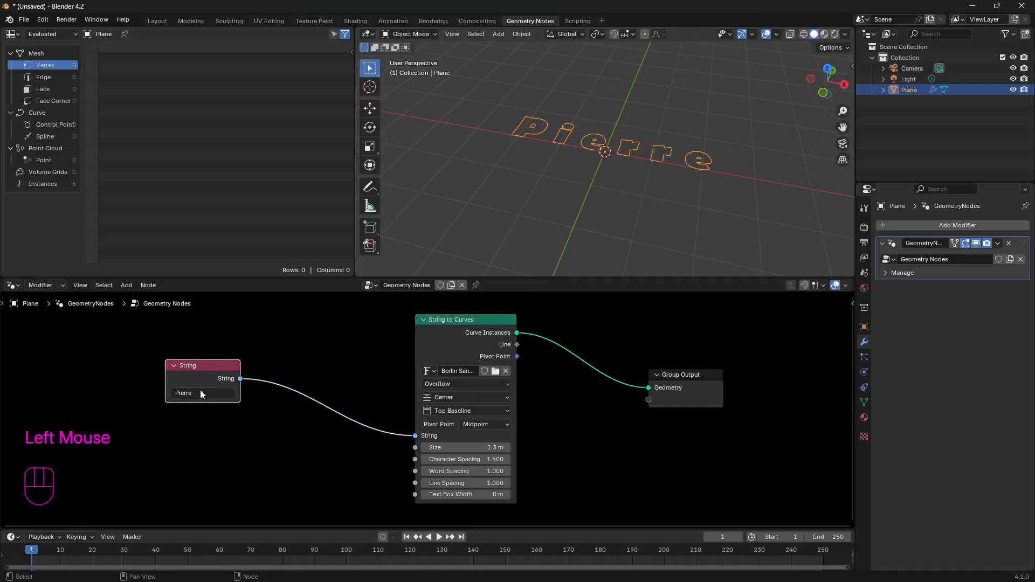
pyautogui.doubleClick(186, 393)
pyautogui.write('Paul')
pyautogui.press('Return')
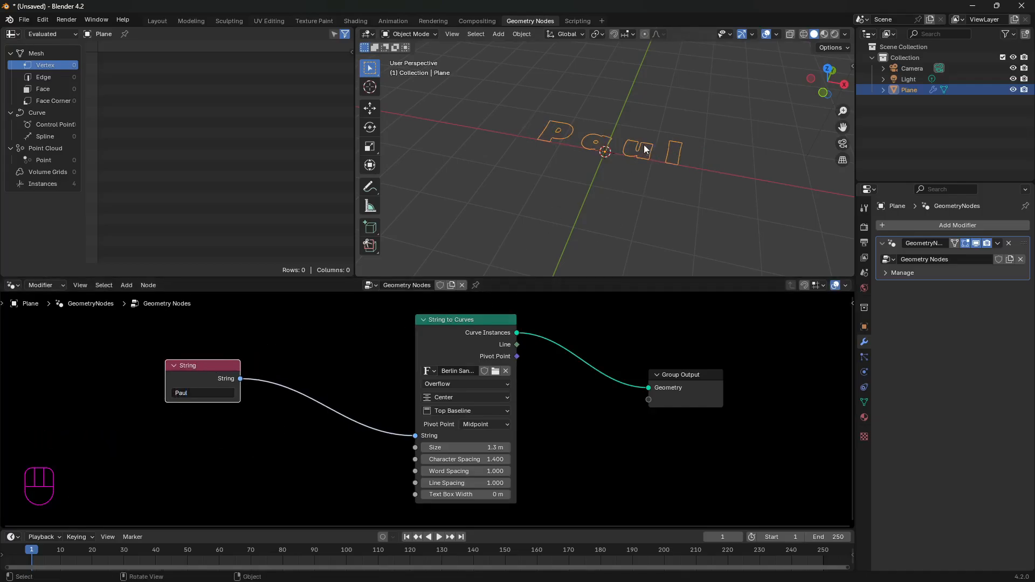
# Step: Spread the nodes apart and insert a Transform Geometry node between String to Curves and Group Output
pyautogui.moveTo(198, 366); pyautogui.dragTo(124, 351)
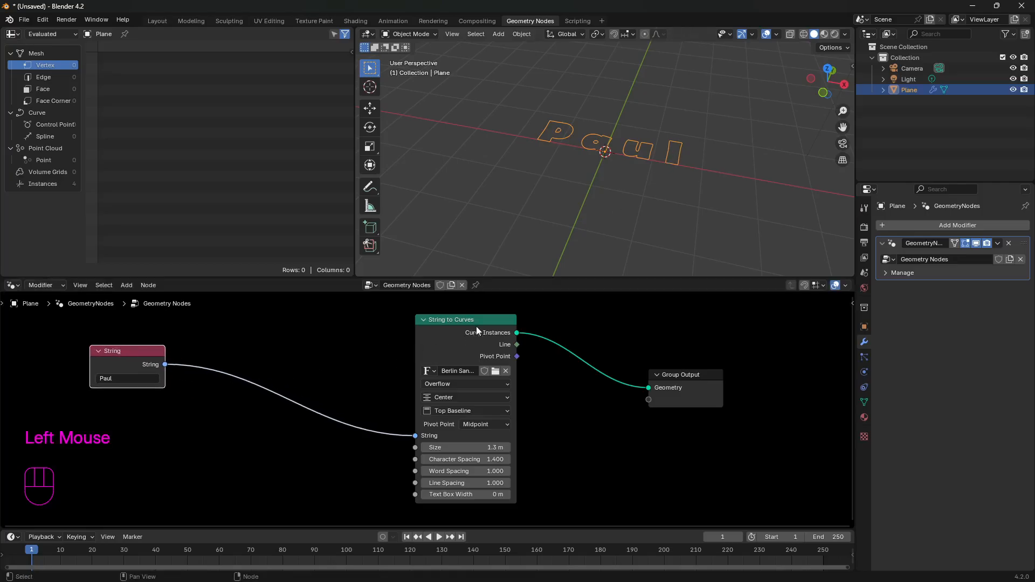
pyautogui.moveTo(476, 326); pyautogui.dragTo(314, 326)
pyautogui.moveTo(681, 374); pyautogui.dragTo(736, 382)
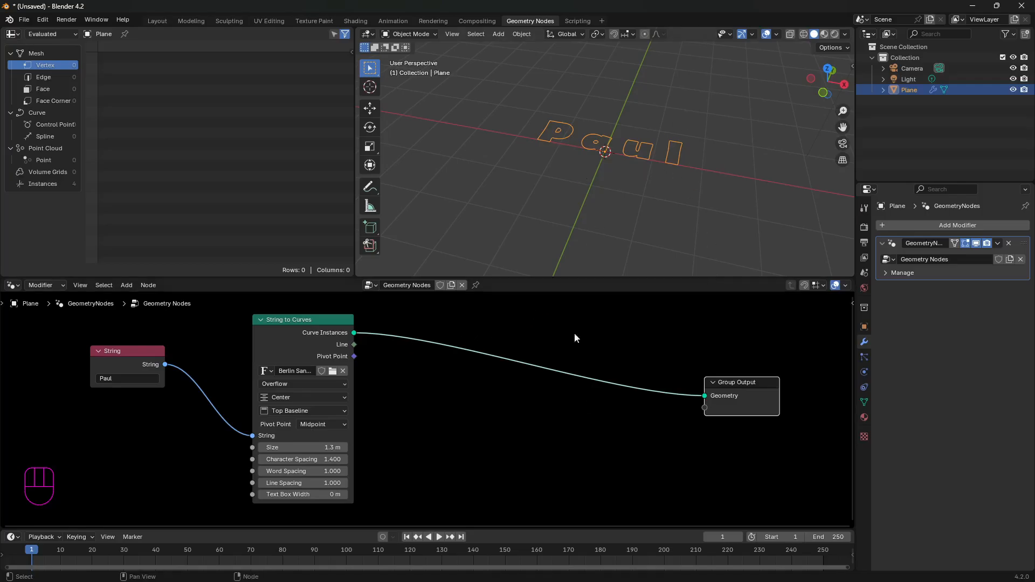
pyautogui.hotkey('shift', 'a')
pyautogui.write('trans')
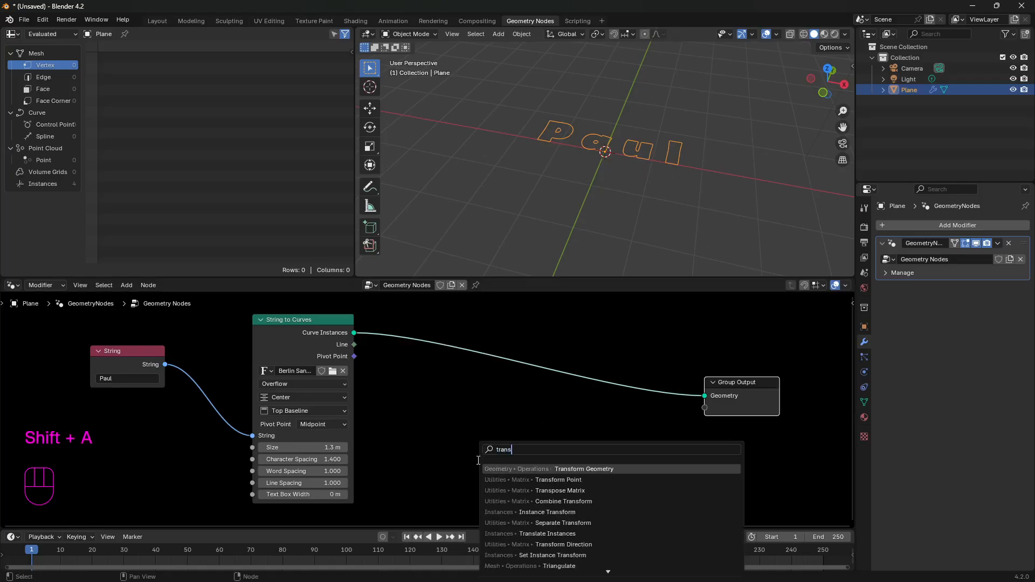
pyautogui.press('Return')
pyautogui.click(478, 316)
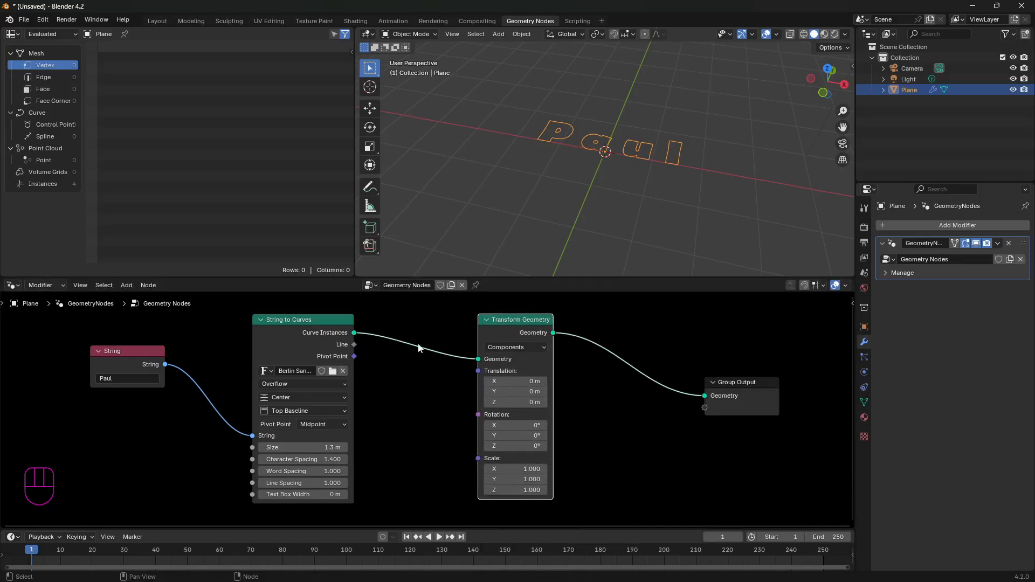
pyautogui.moveTo(743, 390); pyautogui.dragTo(756, 377)
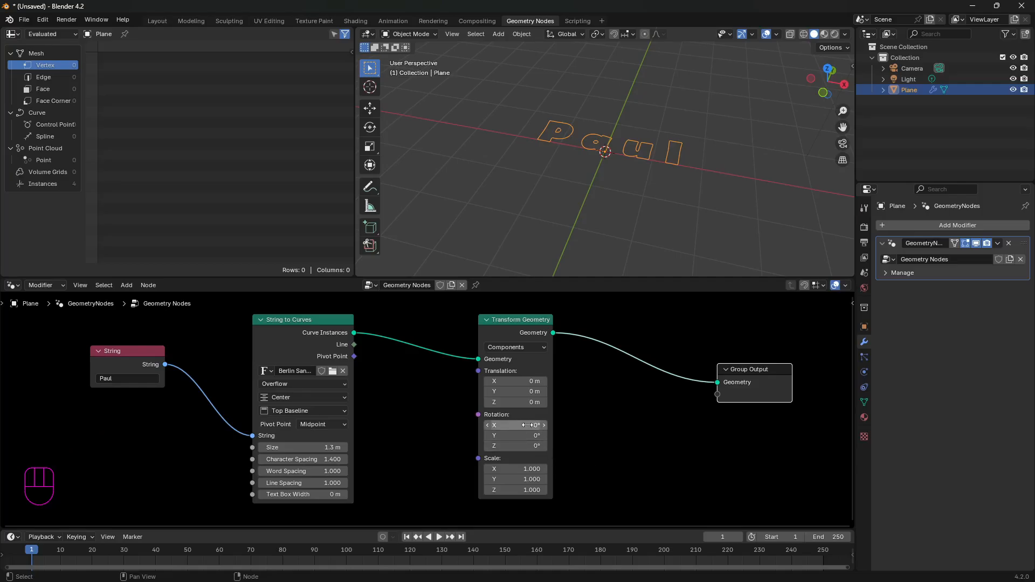
# Step: Set the Transform Geometry node's X rotation to 90° so the text stands upright
pyautogui.moveTo(528, 428); pyautogui.dragTo(628, 426)
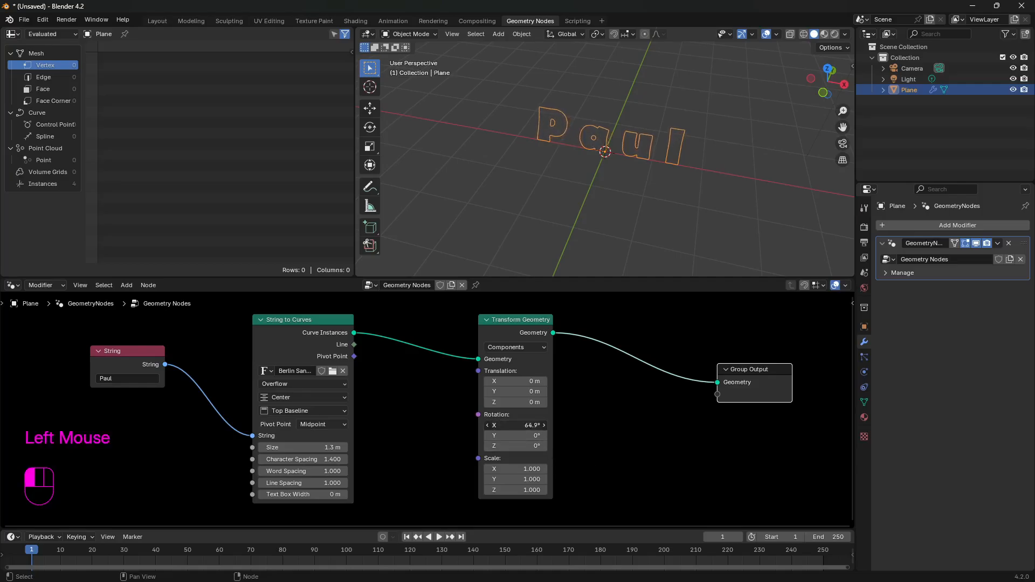
pyautogui.click(526, 425)
pyautogui.write('90')
pyautogui.press('Return')
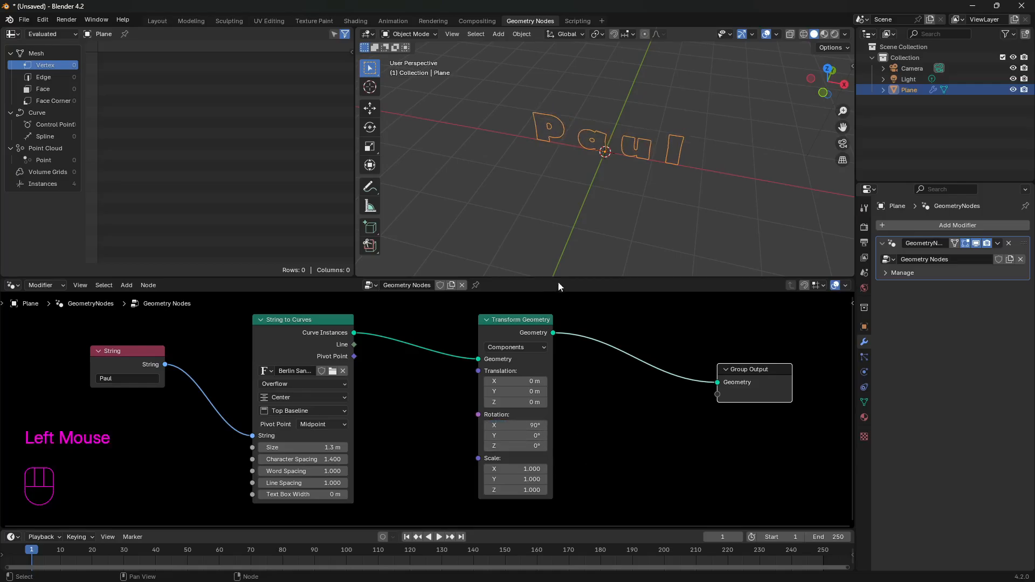
pyautogui.moveTo(610, 164); pyautogui.dragTo(605, 213, button='middle')
pyautogui.scroll(3, 582, 126)
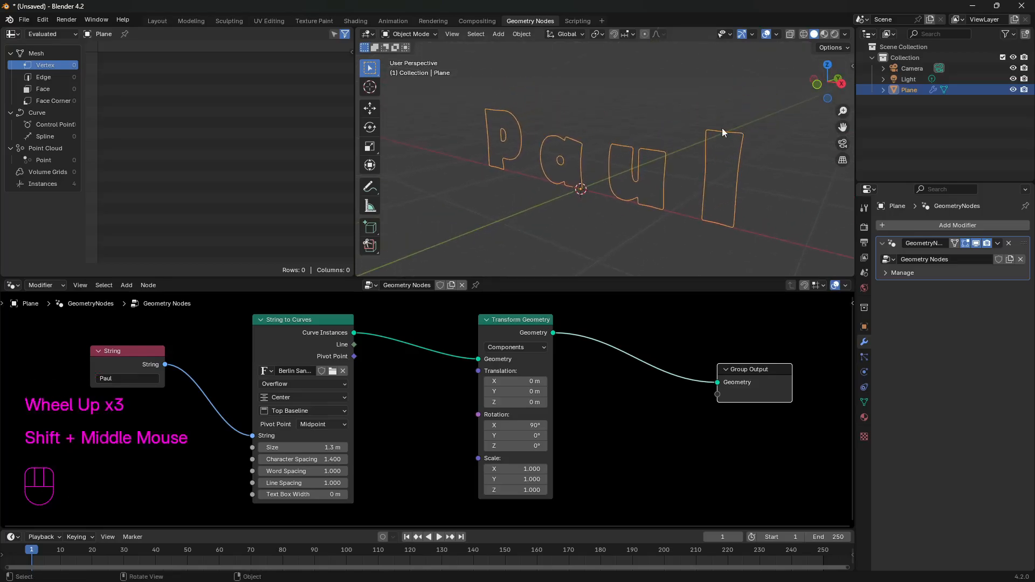
# Step: Shift the existing nodes to make room and insert a Fill Curve node between Transform Geometry and Group Output
pyautogui.moveTo(319, 335); pyautogui.dragTo(310, 337)
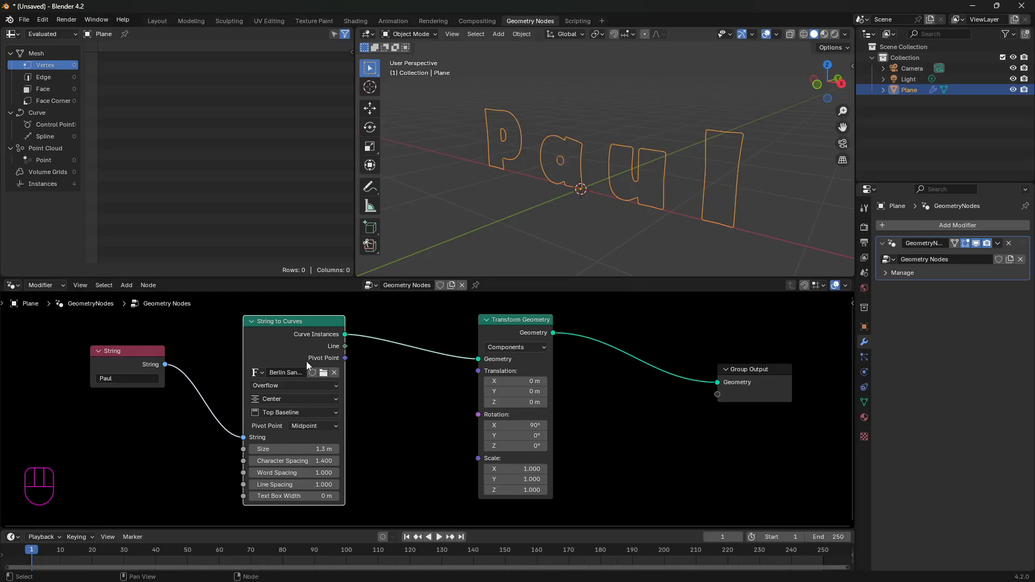
pyautogui.moveTo(123, 357); pyautogui.dragTo(95, 349)
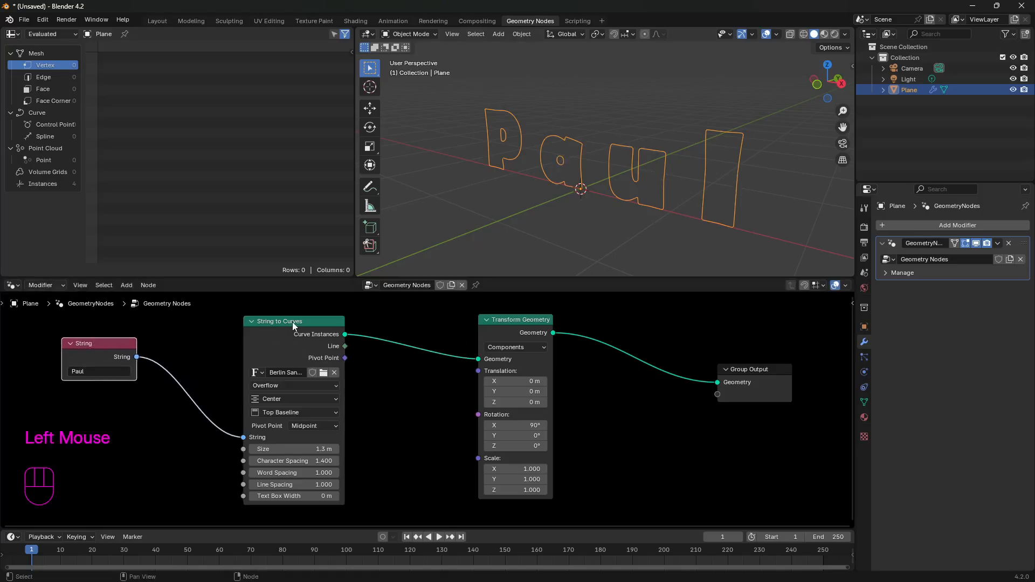
pyautogui.moveTo(292, 322); pyautogui.dragTo(241, 317)
pyautogui.moveTo(512, 327); pyautogui.dragTo(403, 328)
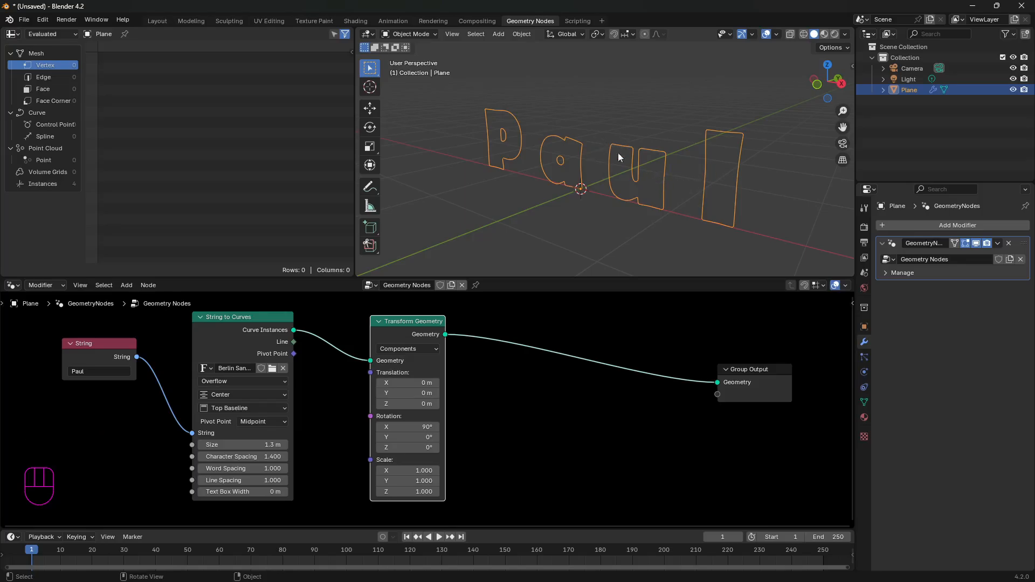
pyautogui.hotkey('shift', 'a')
pyautogui.moveTo(569, 416)
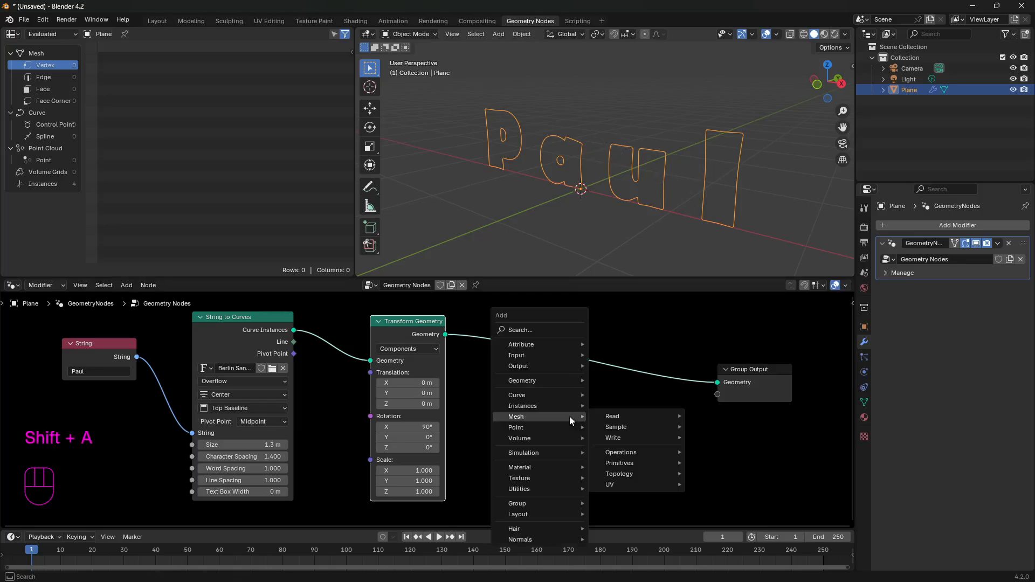
pyautogui.write('fill')
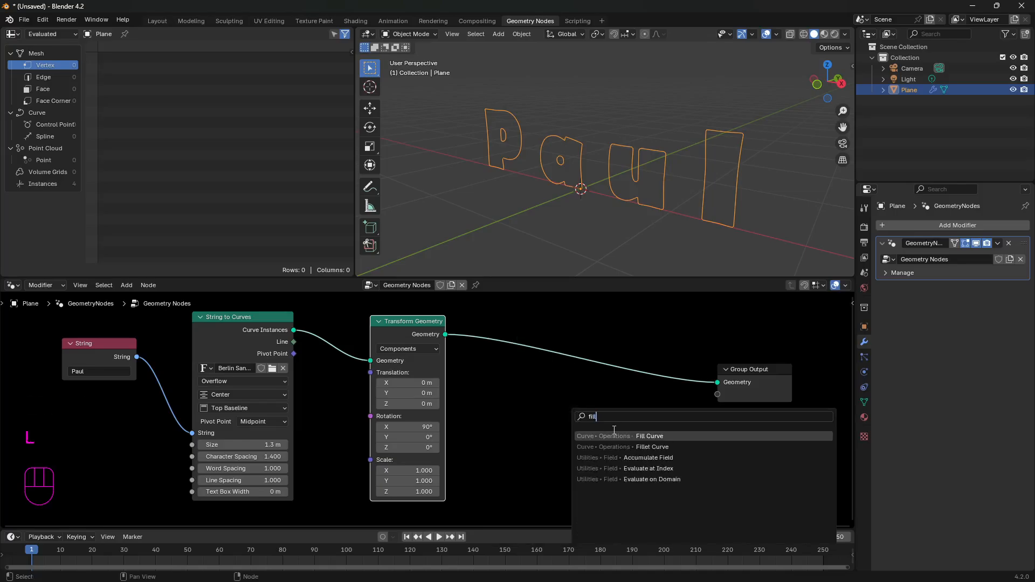
pyautogui.click(635, 437)
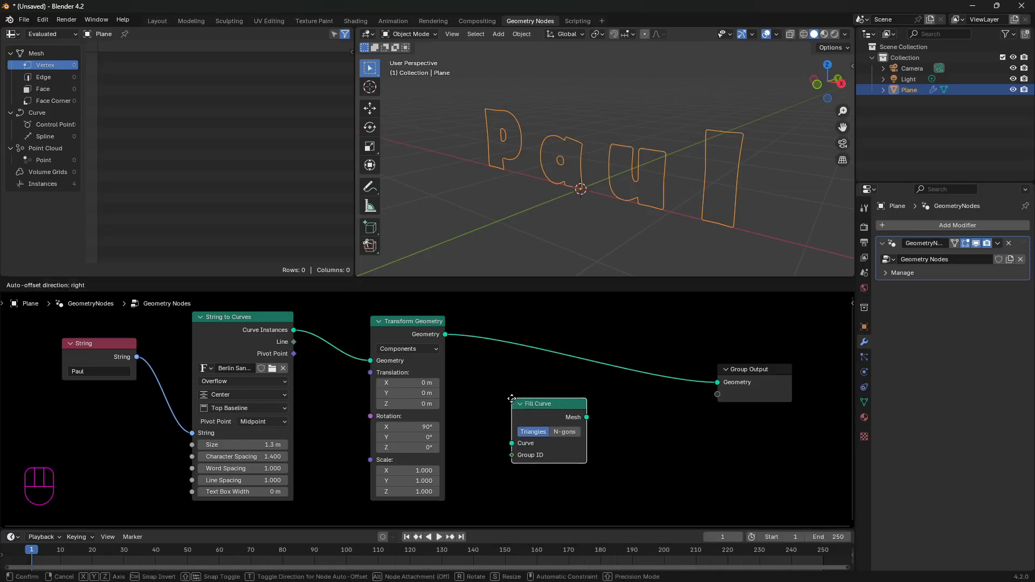
pyautogui.click(517, 337)
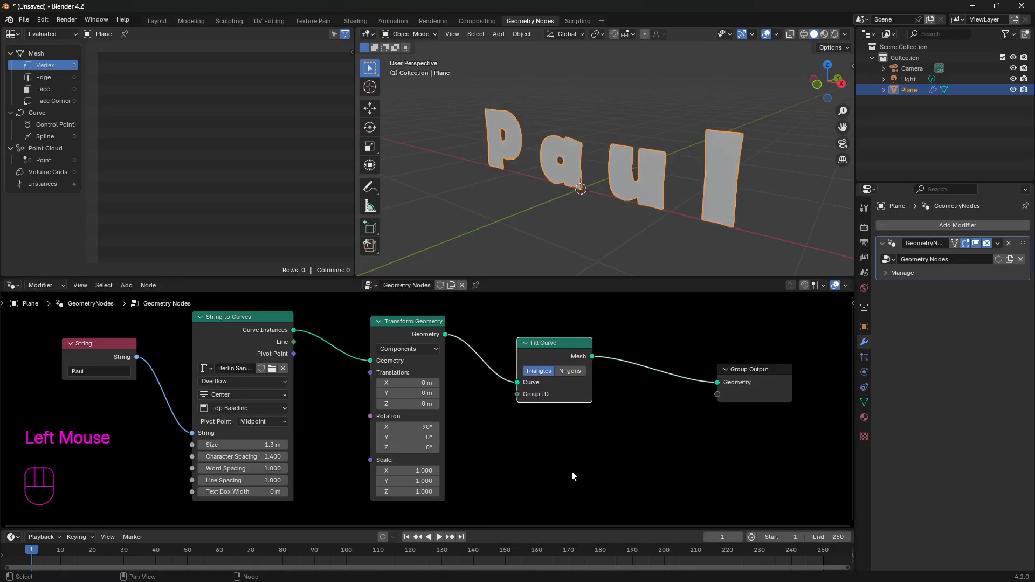
# Step: Switch the viewport to wireframe shading and examine the triangulated faces of the filled letters up close
pyautogui.click(804, 34)
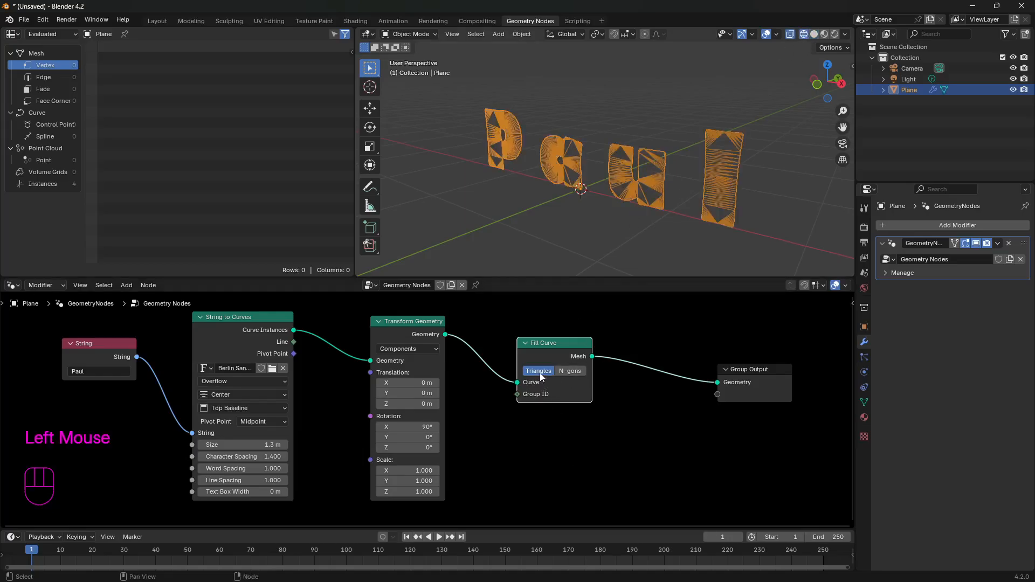
pyautogui.scroll(2, 782, 190)
pyautogui.moveTo(696, 198); pyautogui.dragTo(718, 190, button='middle')
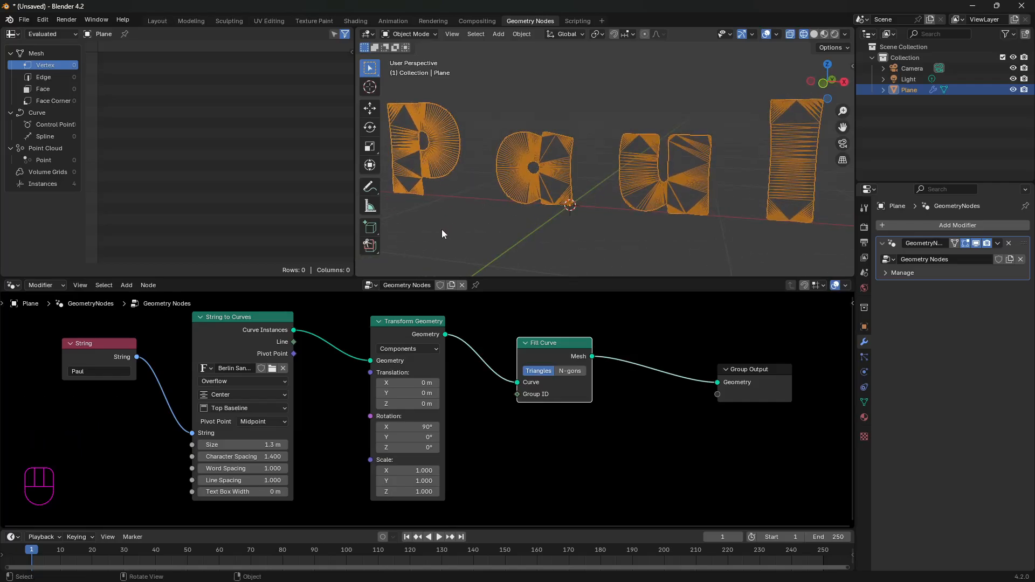
pyautogui.keyDown('shift'); pyautogui.moveTo(501, 216); pyautogui.dragTo(509, 212, button='middle'); pyautogui.keyUp('shift')
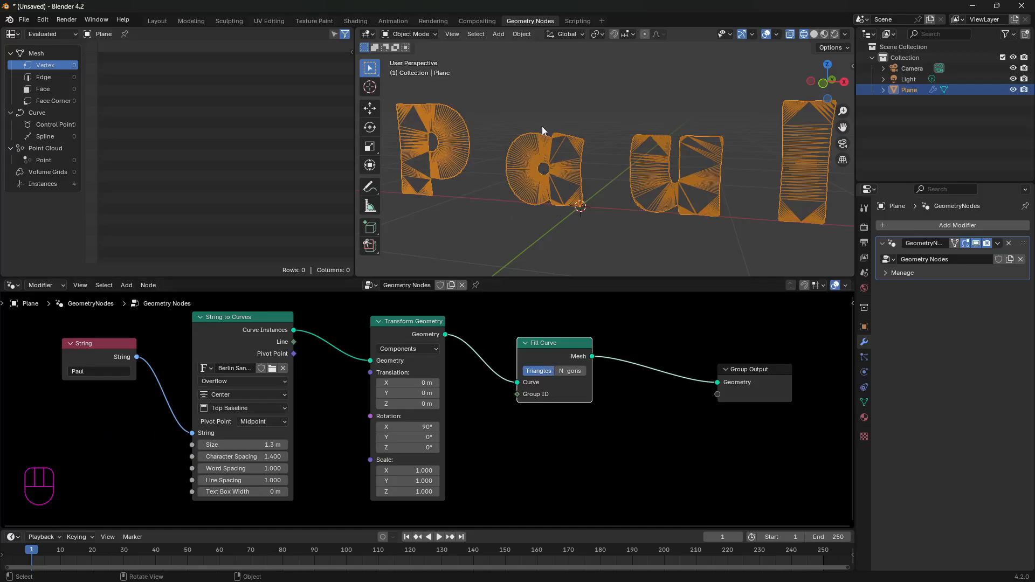
pyautogui.scroll(2, 441, 142)
pyautogui.moveTo(485, 164); pyautogui.dragTo(573, 134, button='middle')
# Step: Compare the letters in solid shading with wireframe shading, viewing the whole word from the front
pyautogui.press('z')
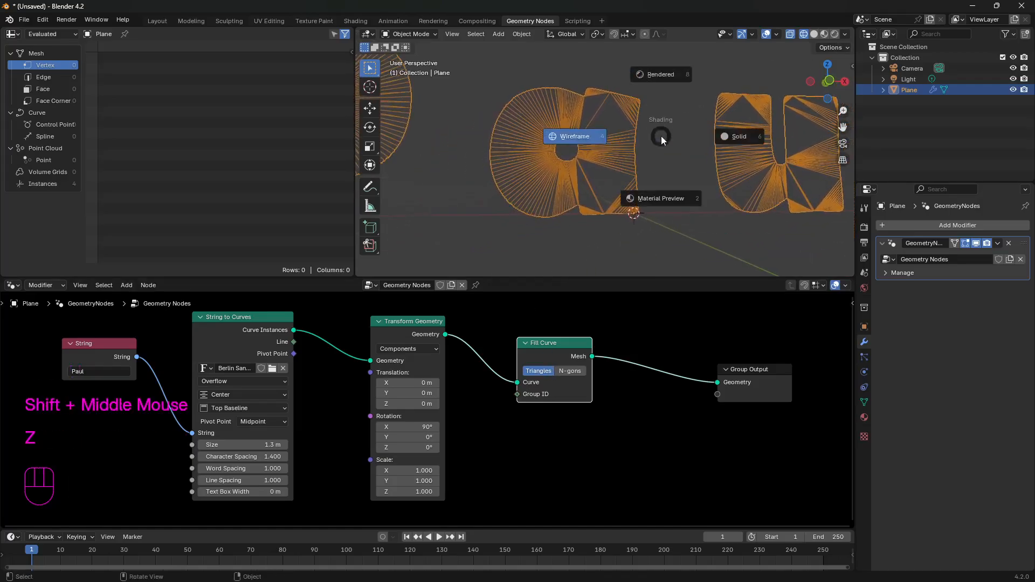
pyautogui.click(736, 132)
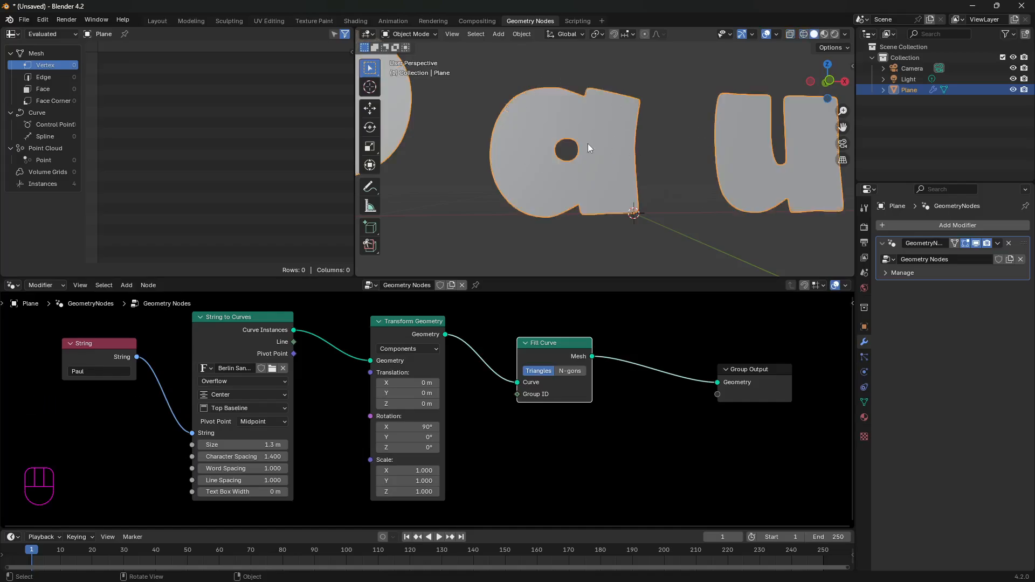
pyautogui.press('z')
pyautogui.click(496, 145)
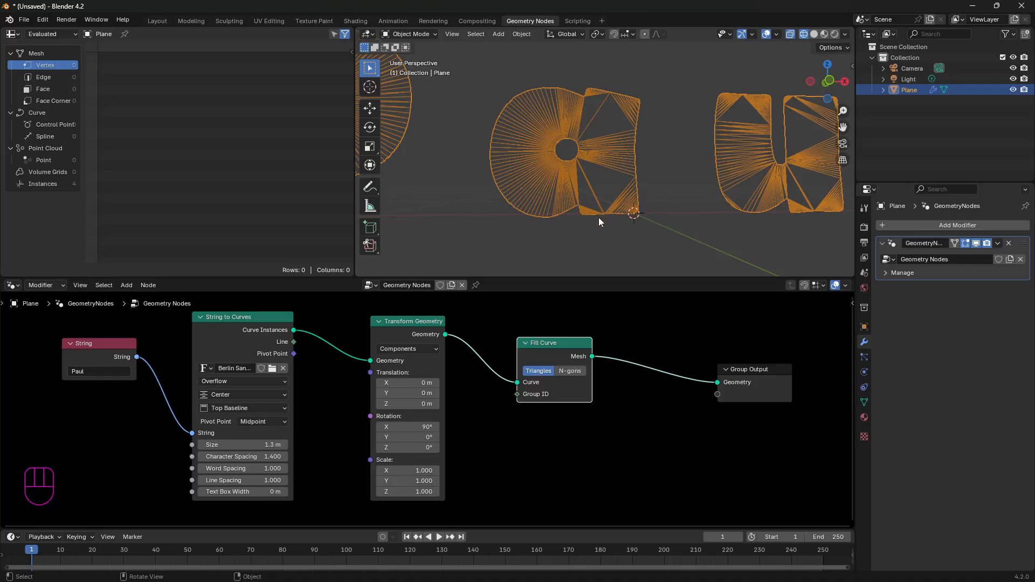
pyautogui.moveTo(562, 161); pyautogui.dragTo(443, 138, button='middle')
pyautogui.scroll(-2, 575, 190)
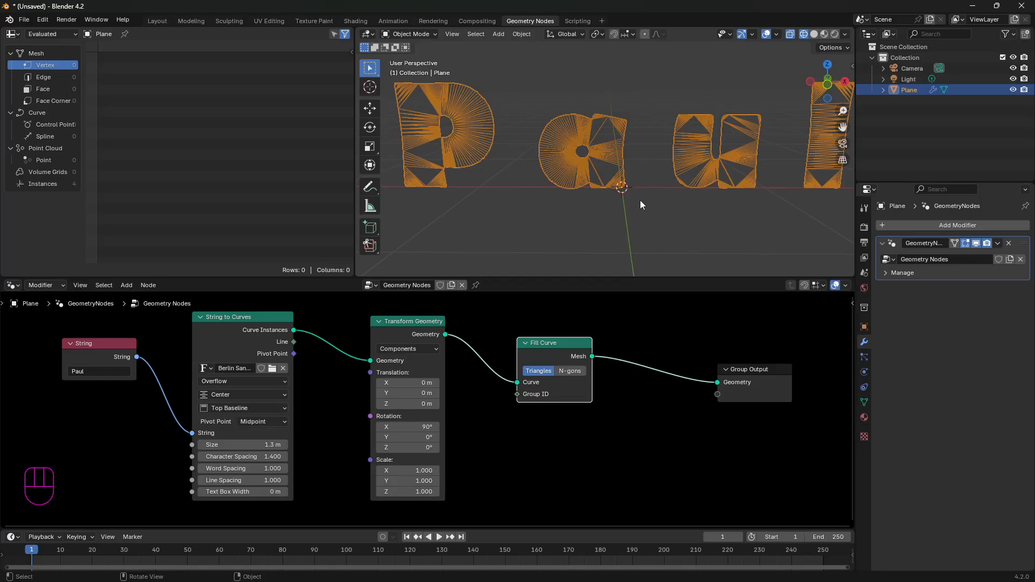
pyautogui.scroll(-2, 642, 202)
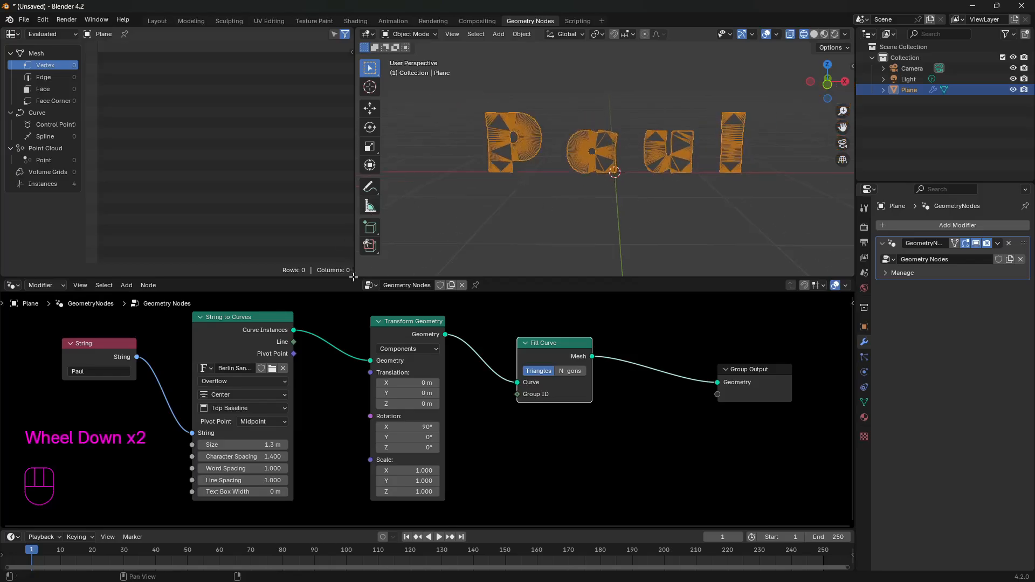
# Step: Expand the 3D viewport over the spreadsheet area and set the Fill Curve node's mode to N-gons
pyautogui.moveTo(357, 274); pyautogui.dragTo(188, 270)
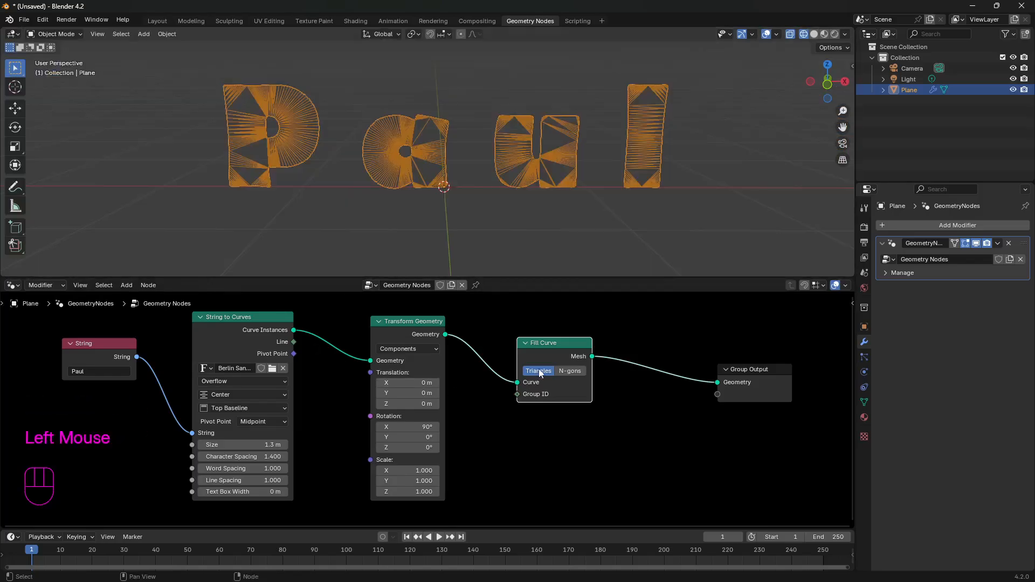
pyautogui.moveTo(557, 352); pyautogui.dragTo(558, 341)
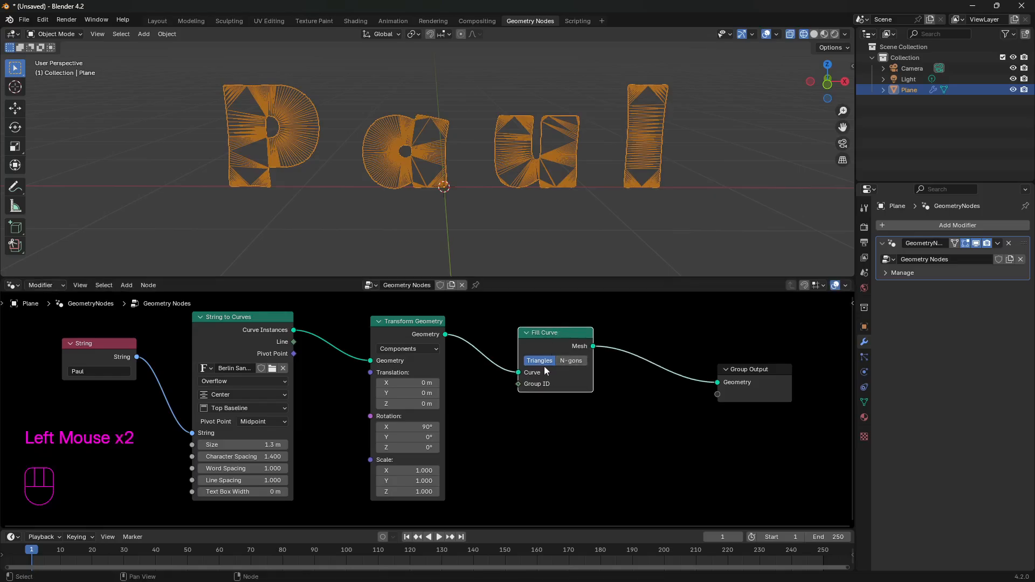
pyautogui.click(572, 360)
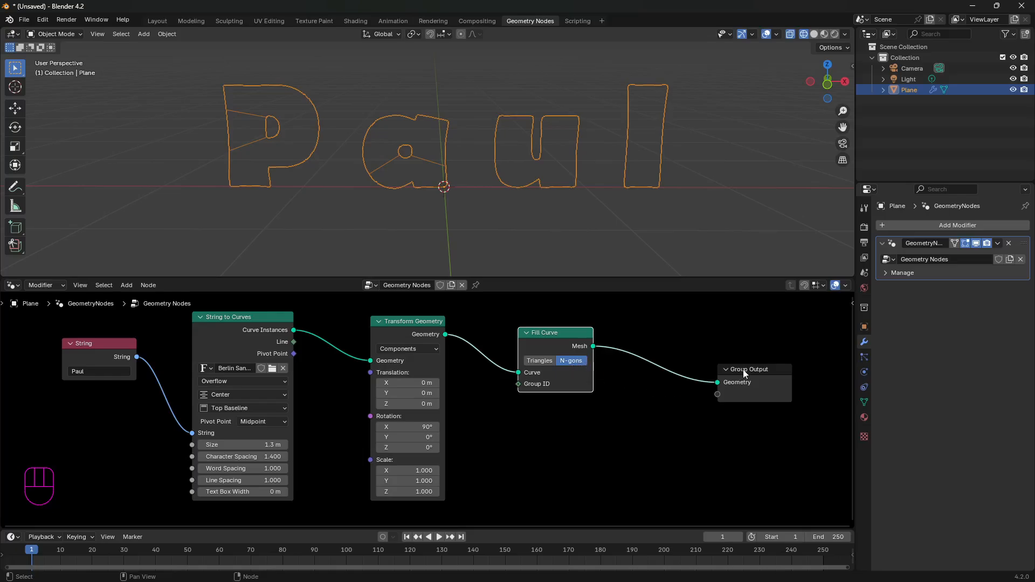
pyautogui.moveTo(576, 376)
pyautogui.moveTo(535, 375)
# Step: Spread out the Fill Curve and Group Output nodes and insert an Extrude Mesh node between them
pyautogui.moveTo(549, 328); pyautogui.dragTo(535, 318)
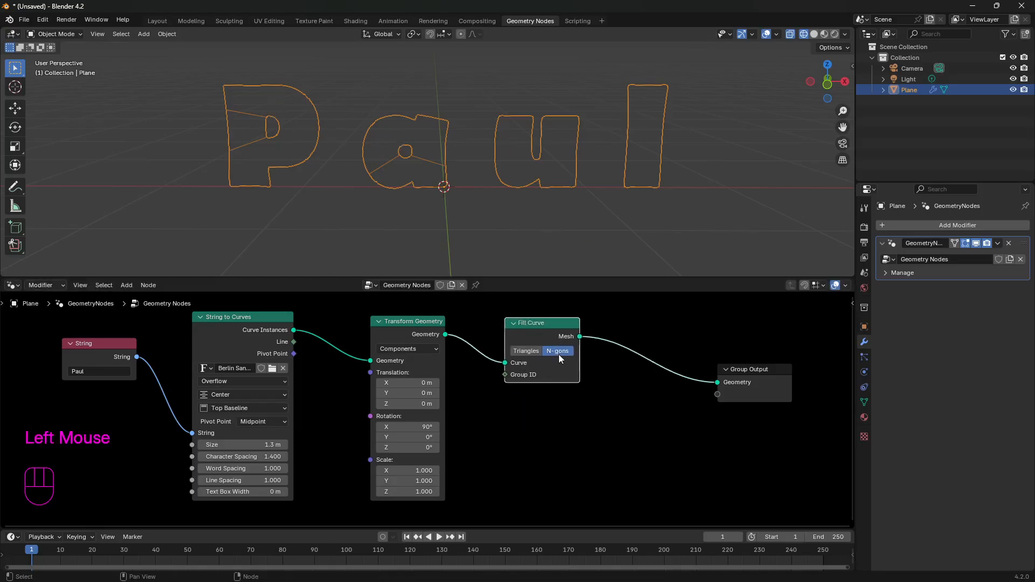
pyautogui.moveTo(746, 377); pyautogui.dragTo(781, 374)
pyautogui.moveTo(601, 118); pyautogui.dragTo(577, 248, button='middle')
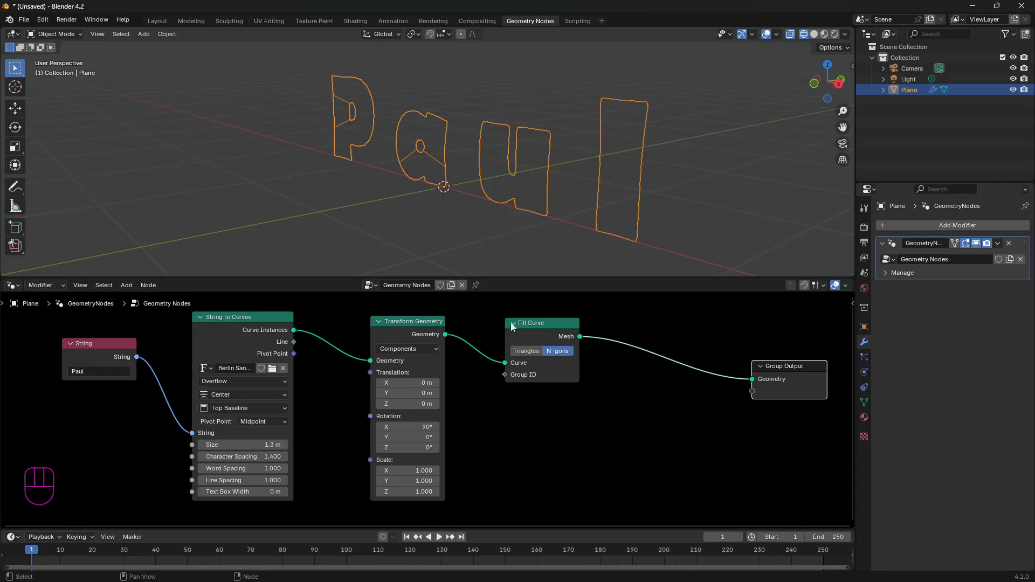
pyautogui.moveTo(507, 376); pyautogui.dragTo(501, 372)
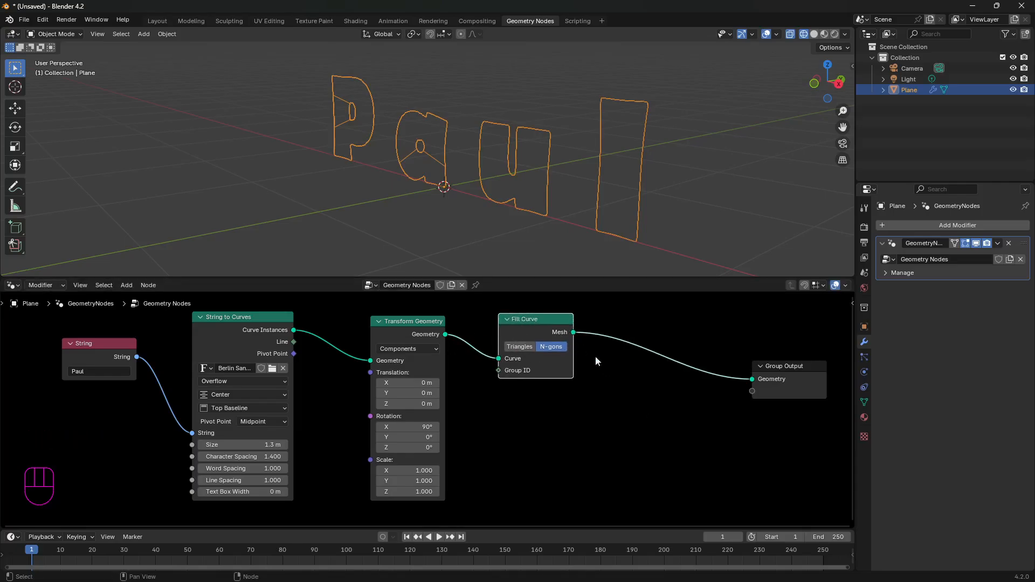
pyautogui.hotkey('shift', 'a')
pyautogui.moveTo(622, 380)
pyautogui.write('extr')
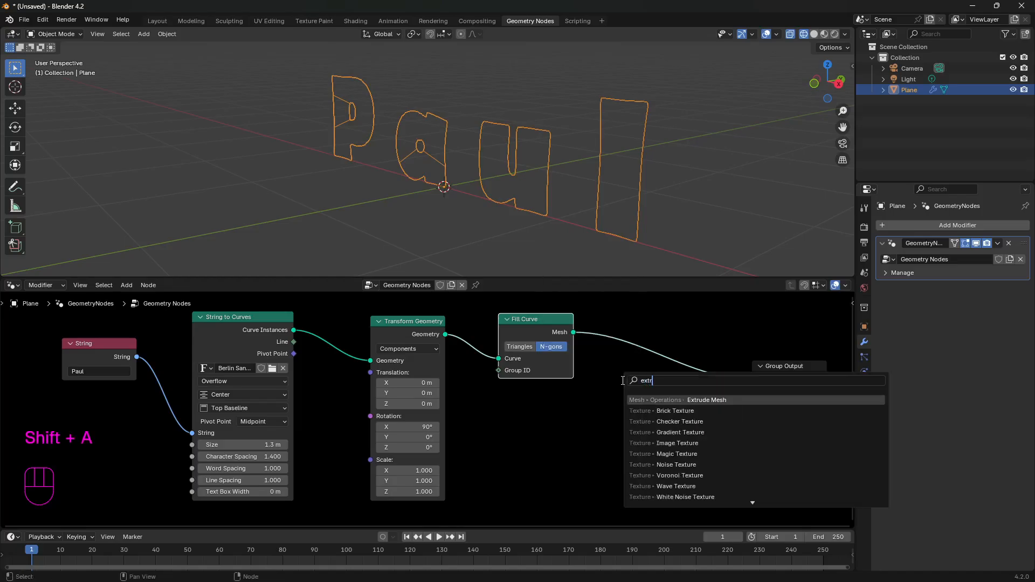
pyautogui.press('Return')
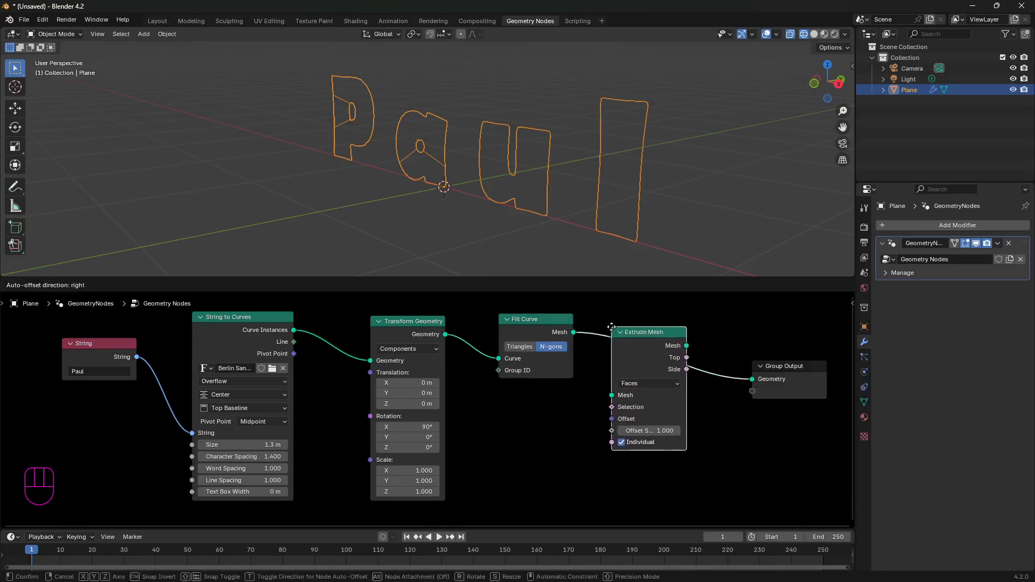
pyautogui.click(613, 331)
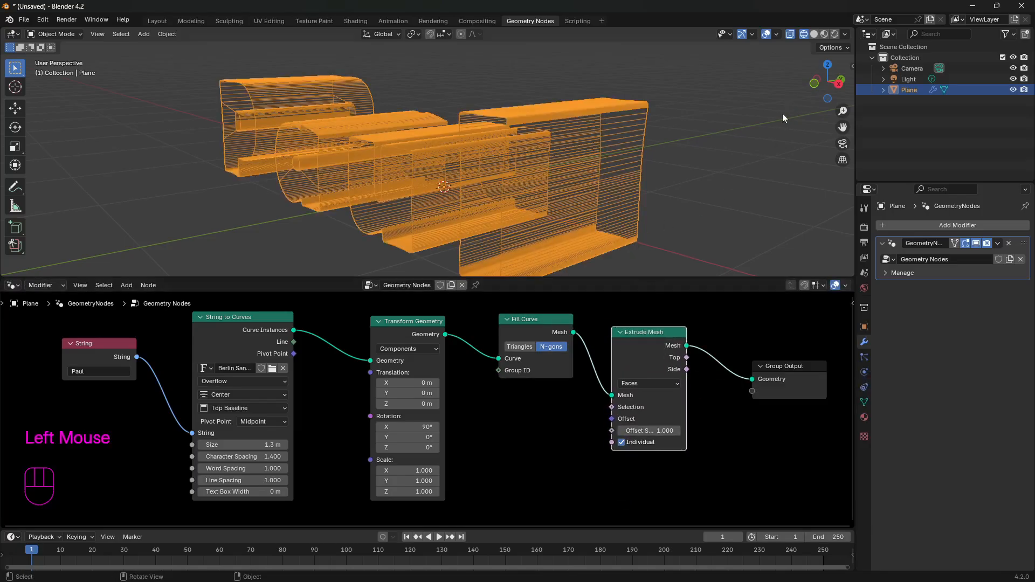
# Step: Switch the viewport to solid shading and set the Extrude Mesh node's Offset Scale to 0.040
pyautogui.press('z')
pyautogui.click(748, 170)
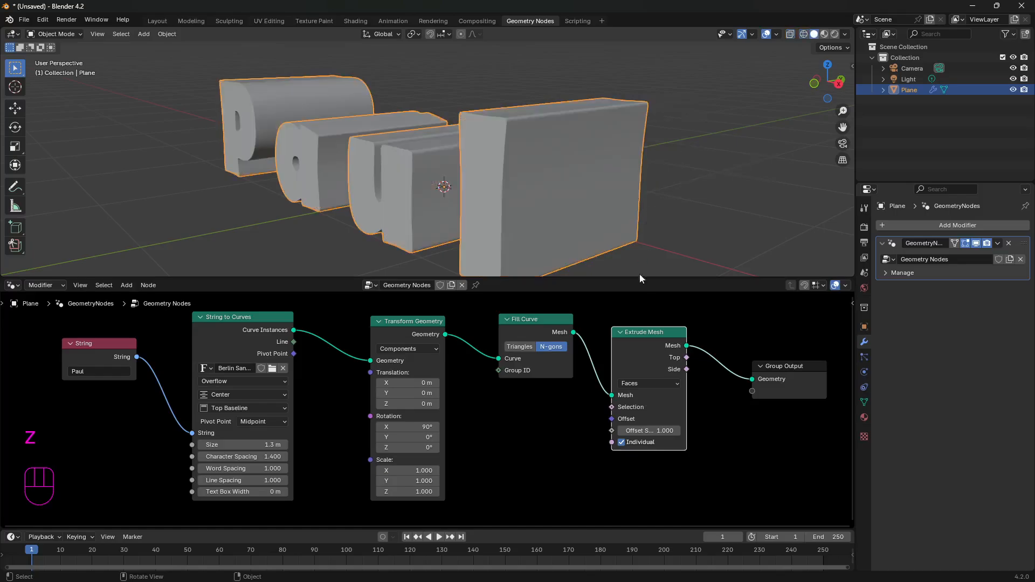
pyautogui.moveTo(651, 433)
pyautogui.mouseDown()
pyautogui.moveTo(555, 432)
pyautogui.moveTo(665, 429)
pyautogui.mouseUp()
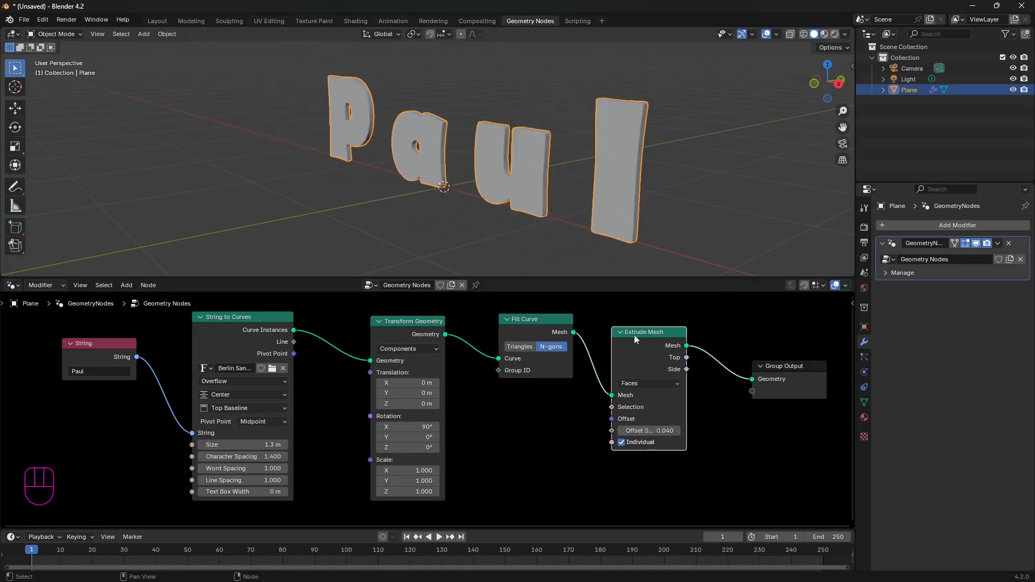
# Step: Try the Vertices and Edges modes on the Extrude Mesh node and return it to Faces
pyautogui.click(649, 385)
pyautogui.click(645, 408)
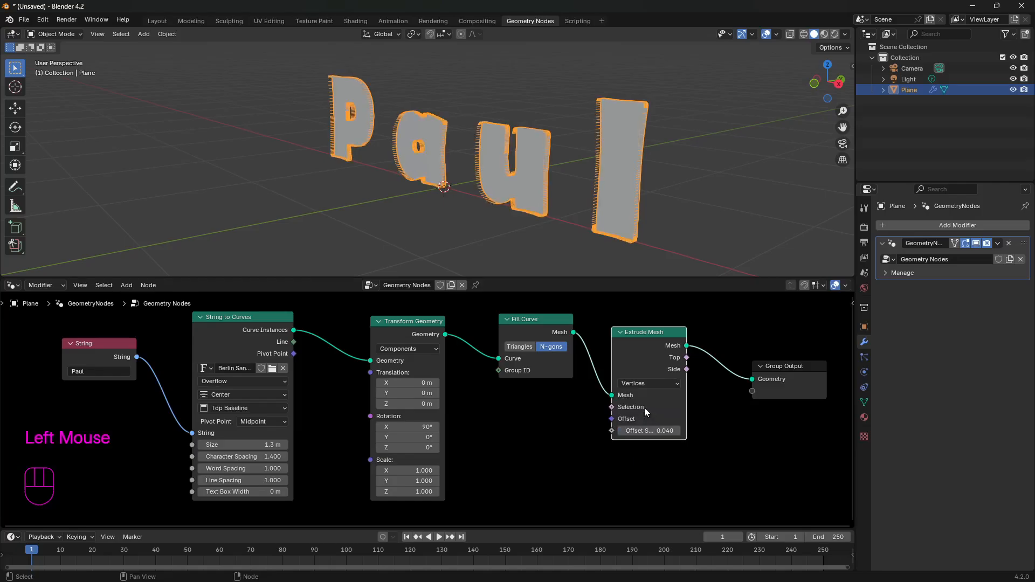
pyautogui.click(650, 384)
pyautogui.click(640, 419)
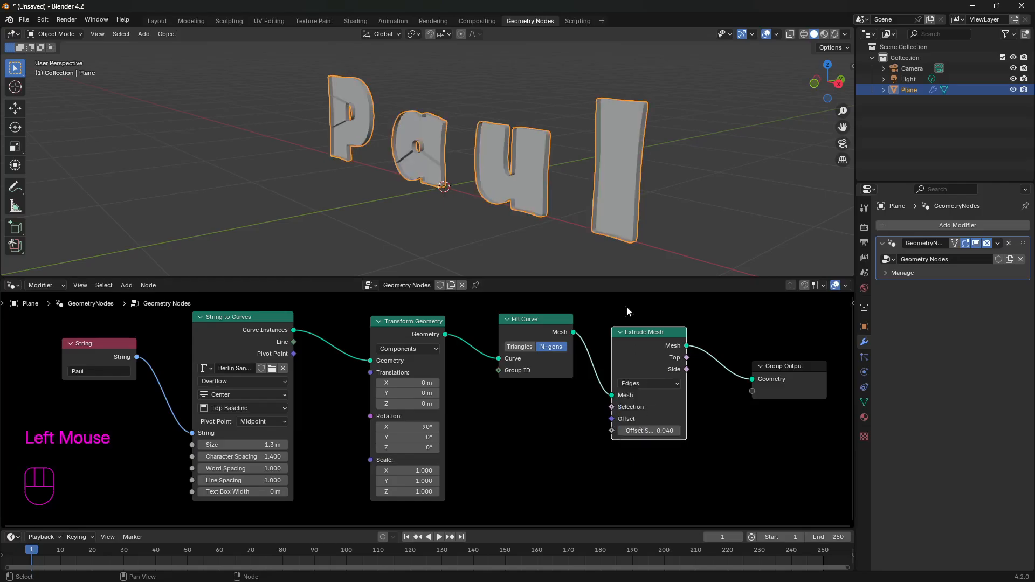
pyautogui.click(652, 385)
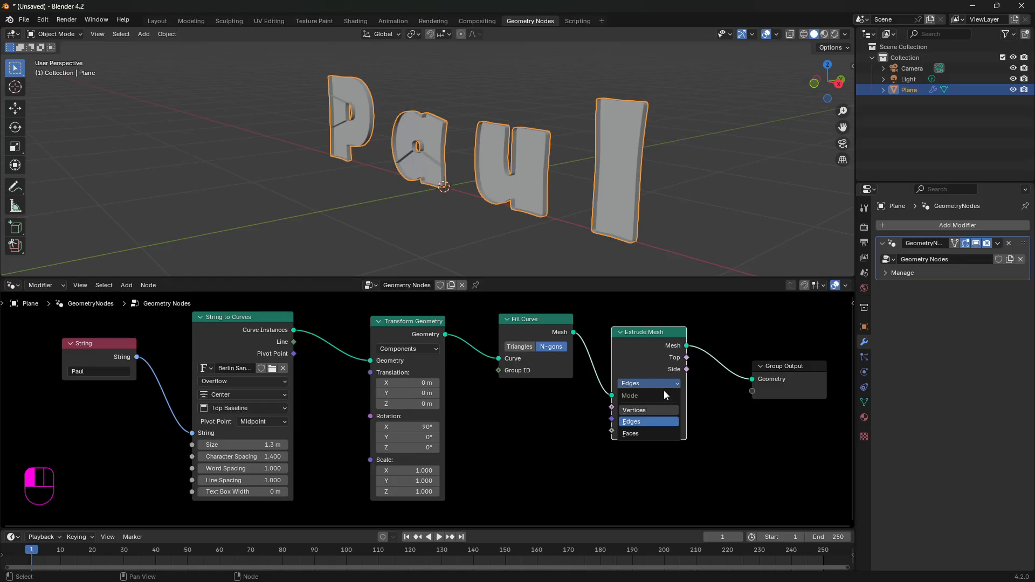
pyautogui.click(641, 433)
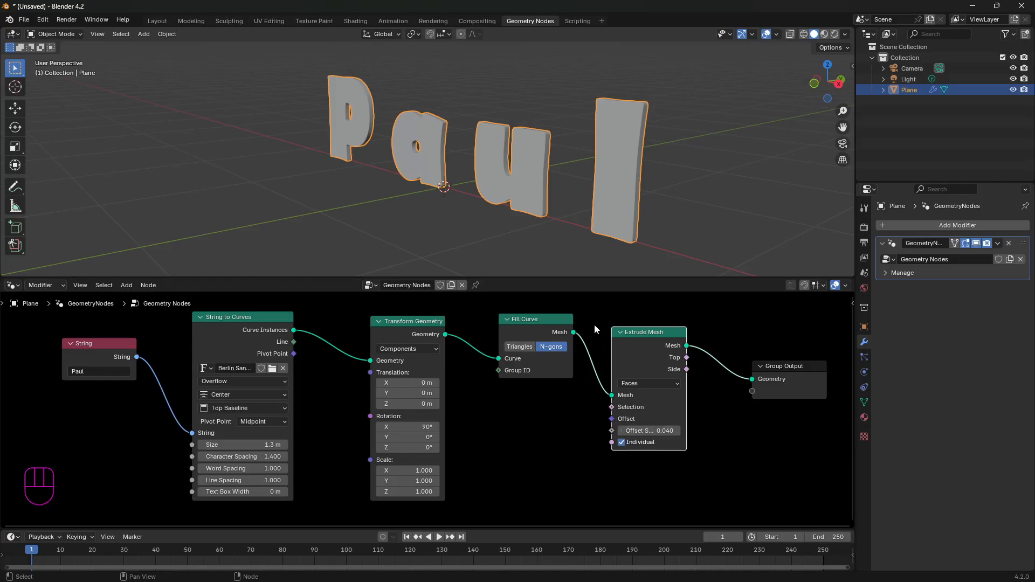
# Step: Inspect the letters from behind and preview the Fill Curve, Transform Geometry and Extrude Mesh outputs through a Viewer node
pyautogui.moveTo(545, 178); pyautogui.dragTo(487, 158, button='middle')
pyautogui.scroll(3, 488, 157)
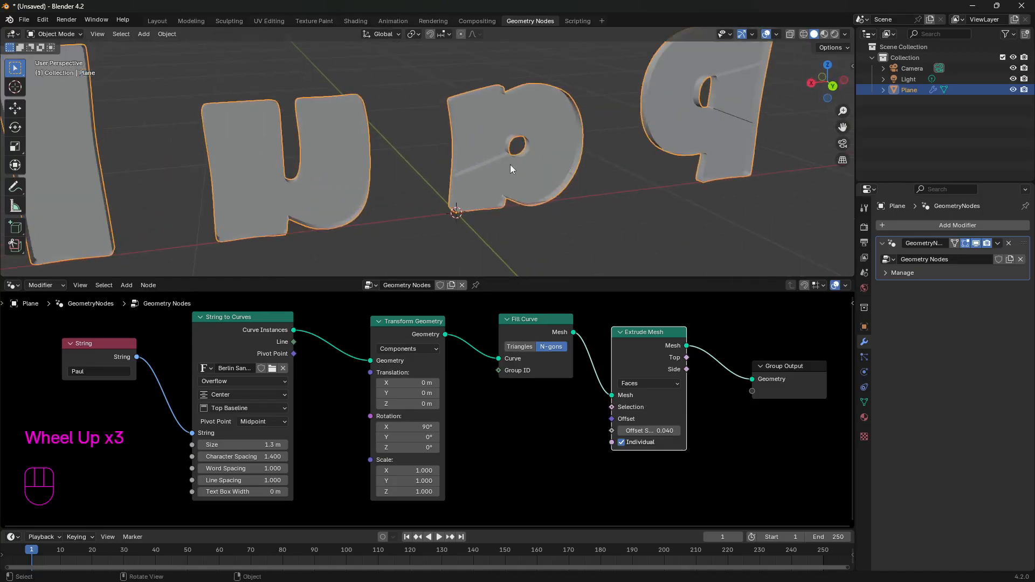
pyautogui.keyDown('ctrl'); pyautogui.keyDown('shift'); pyautogui.click(523, 319); pyautogui.keyUp('shift'); pyautogui.keyUp('ctrl')
pyautogui.keyDown('ctrl'); pyautogui.keyDown('shift'); pyautogui.click(419, 321); pyautogui.keyUp('shift'); pyautogui.keyUp('ctrl')
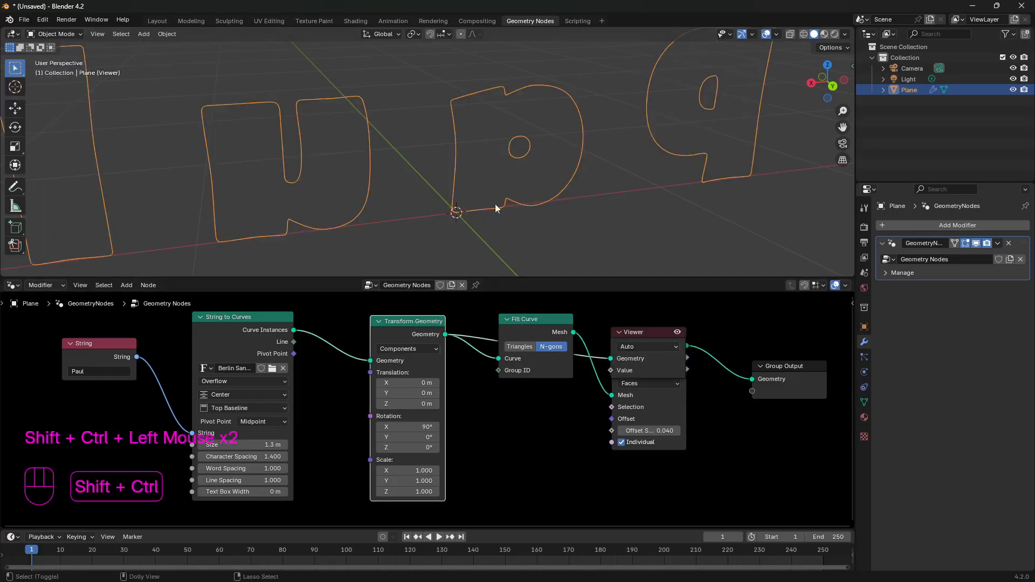
pyautogui.keyDown('ctrl'); pyautogui.keyDown('shift'); pyautogui.click(667, 341); pyautogui.keyUp('shift'); pyautogui.keyUp('ctrl')
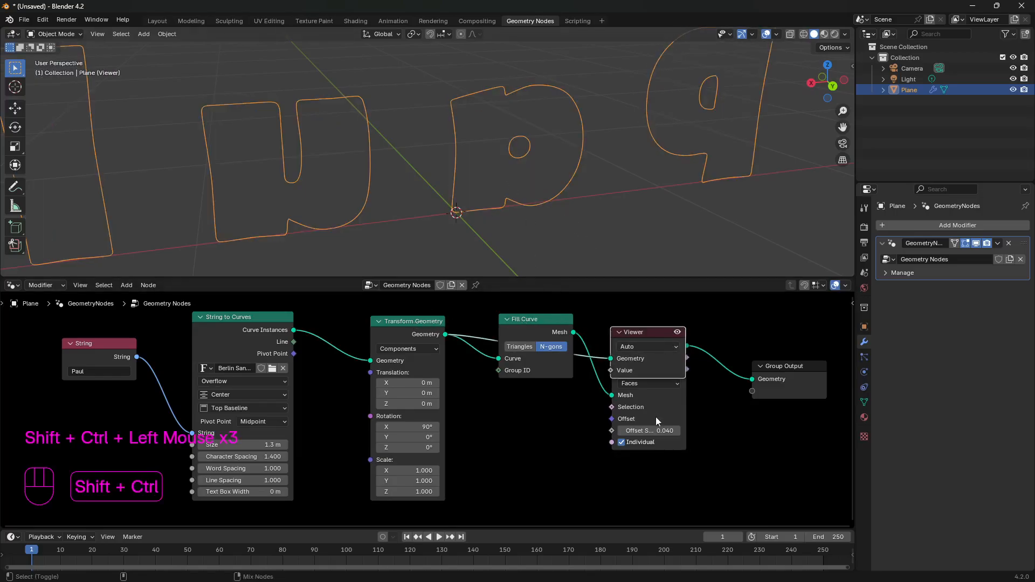
pyautogui.keyDown('ctrl'); pyautogui.keyDown('shift'); pyautogui.click(668, 405); pyautogui.keyUp('shift'); pyautogui.keyUp('ctrl')
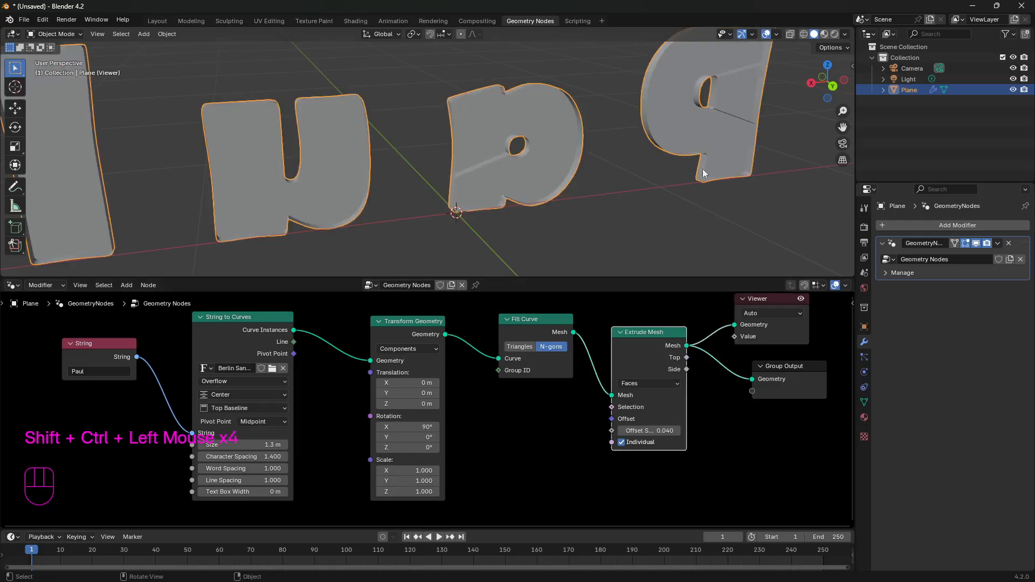
# Step: Turn off the Individual option on the Extrude Mesh node
pyautogui.click(622, 445)
pyautogui.click(620, 443)
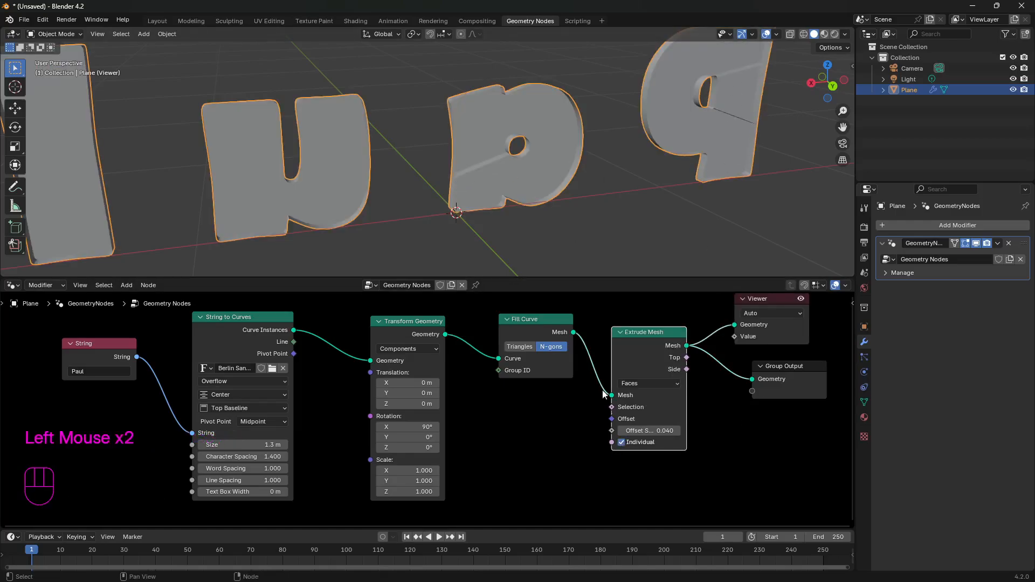
pyautogui.click(621, 443)
pyautogui.moveTo(640, 431)
pyautogui.mouseDown()
pyautogui.moveTo(701, 431)
pyautogui.moveTo(642, 432)
pyautogui.mouseUp()
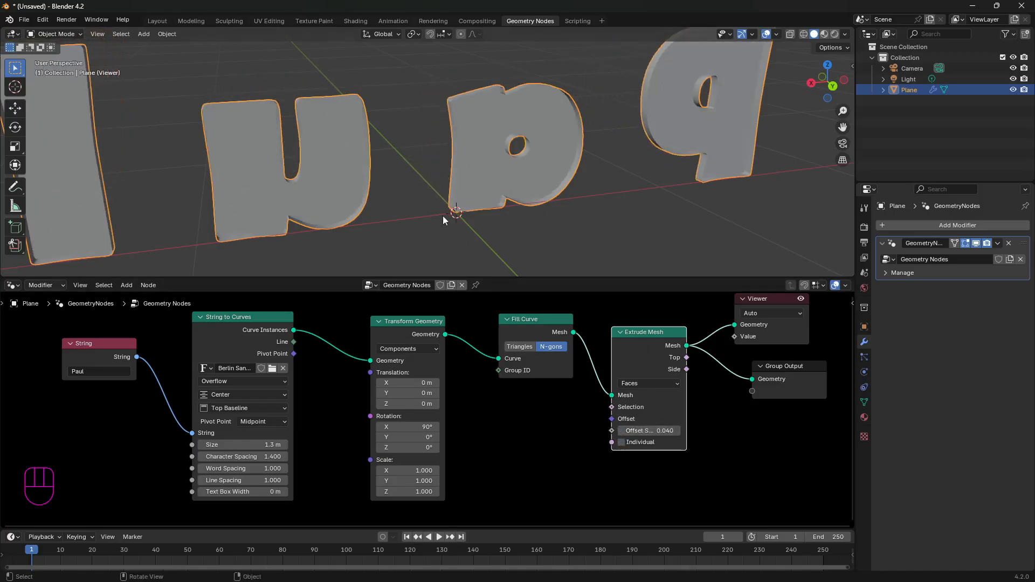
# Step: Replace the String node's text with a different first name
pyautogui.moveTo(442, 216); pyautogui.dragTo(638, 202, button='middle')
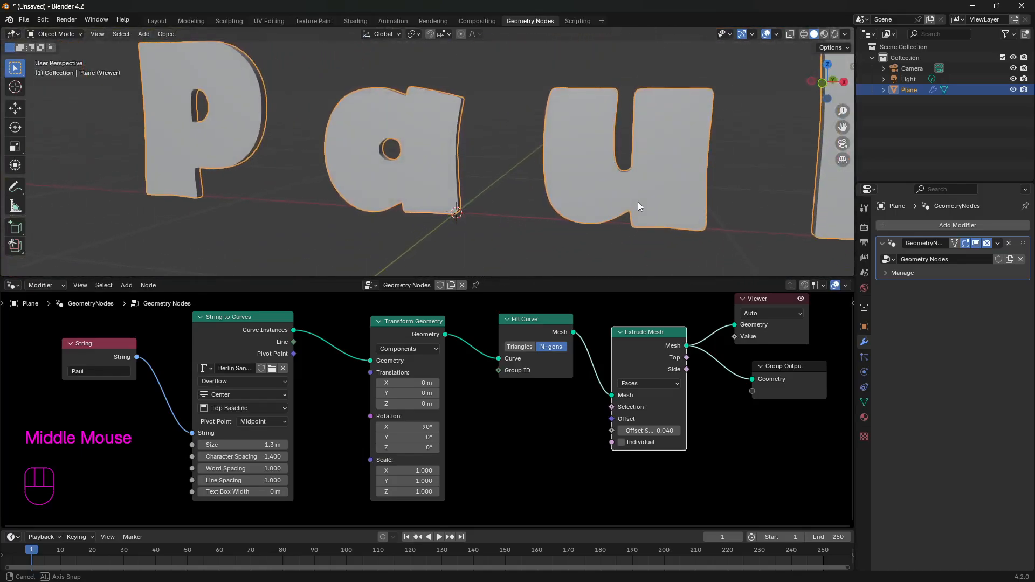
pyautogui.scroll(-2, 635, 202)
pyautogui.scroll(-1, 629, 211)
pyautogui.press('Tab')
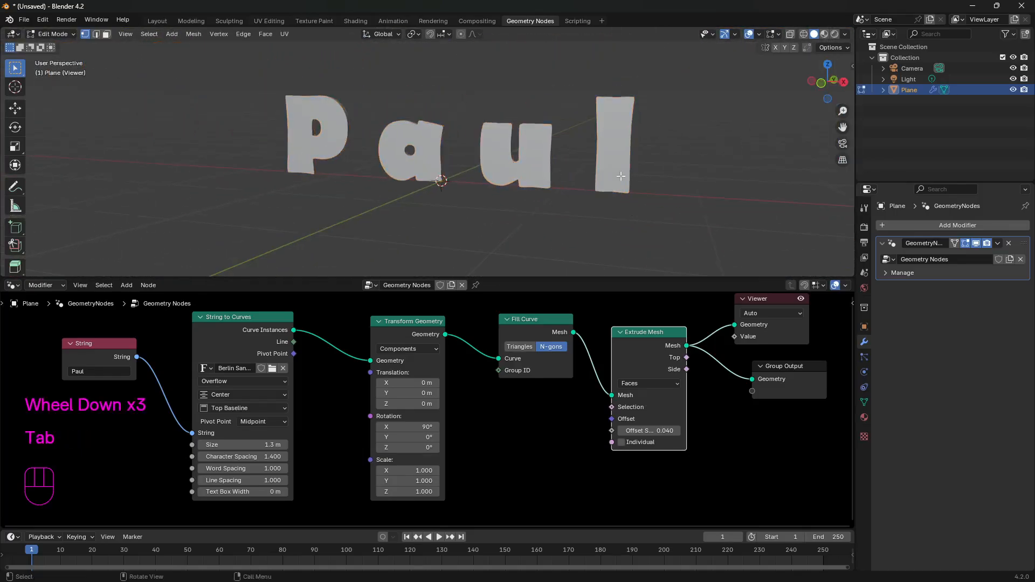
pyautogui.press('BackSpace')
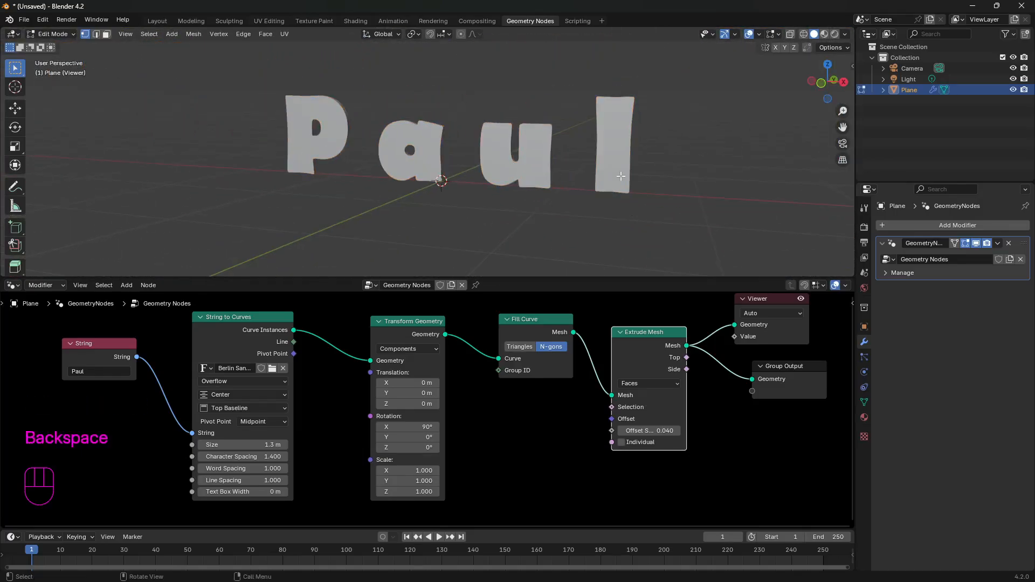
pyautogui.press('Tab')
pyautogui.click(627, 163)
pyautogui.press('Tab')
pyautogui.press('Tab')
pyautogui.click(85, 372)
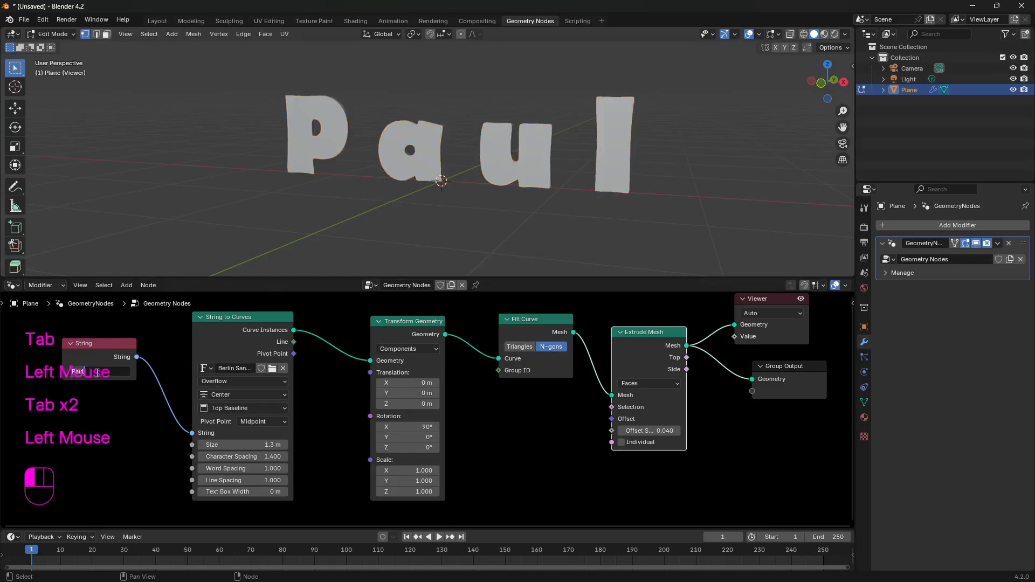
pyautogui.write('PO')
pyautogui.press('BackSpace')
pyautogui.press('BackSpace')
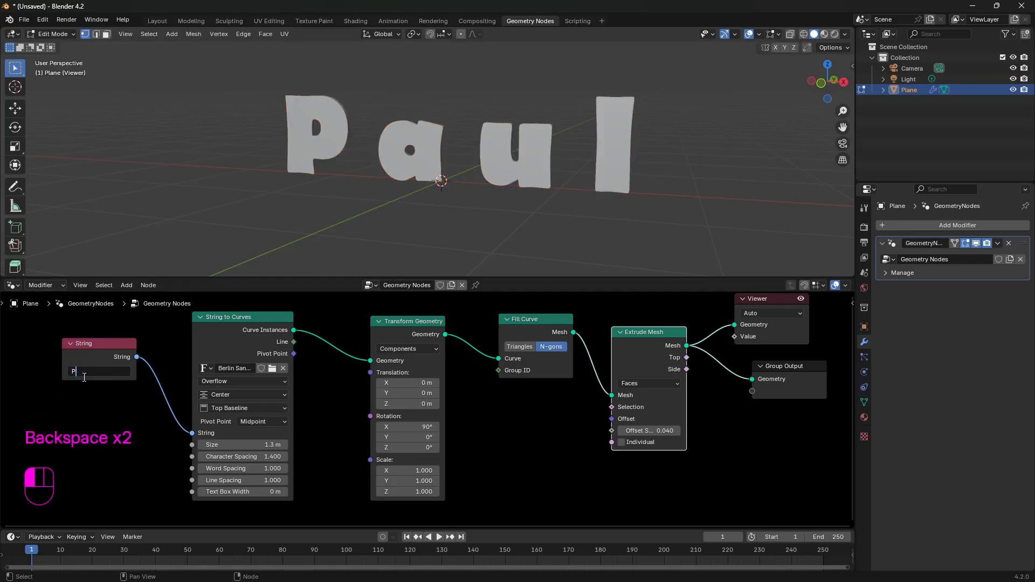
pyautogui.write('ierre')
pyautogui.press('Tab')
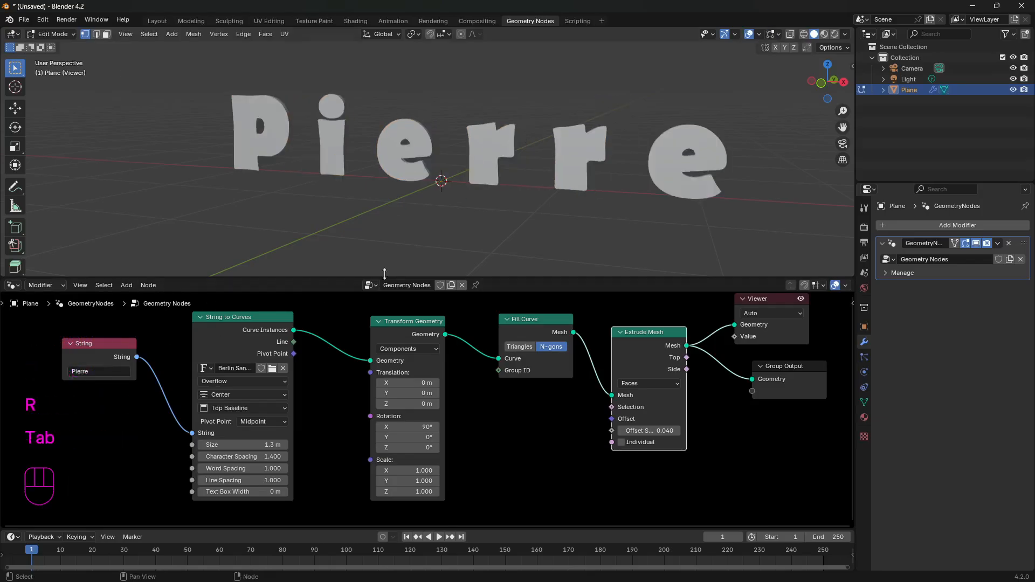
# Step: Set the Extrude Mesh node's Offset Scale to 0.170 and inspect the extruded letters from behind
pyautogui.keyDown('shift'); pyautogui.moveTo(642, 431); pyautogui.dragTo(668, 431); pyautogui.keyUp('shift')
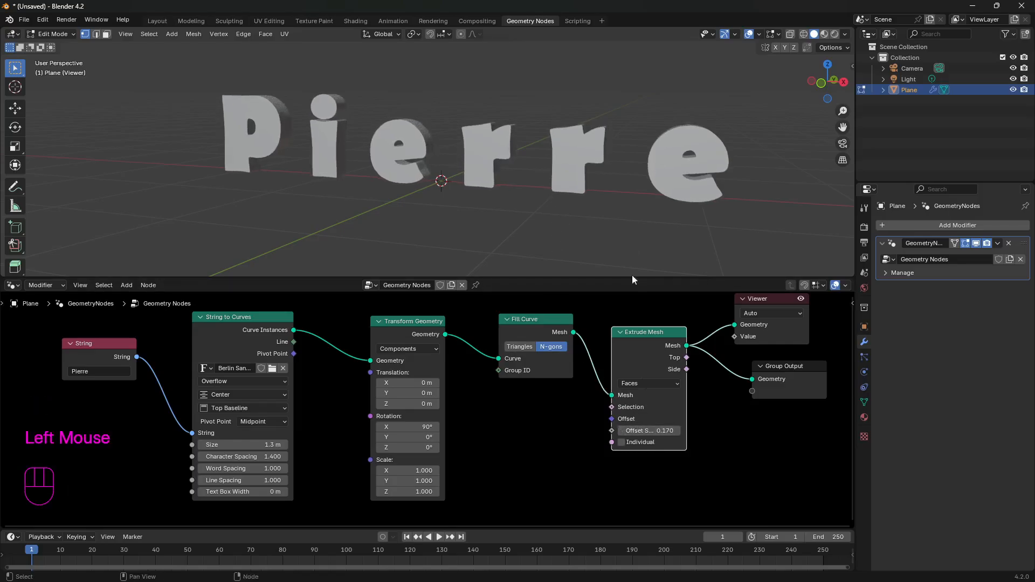
pyautogui.moveTo(628, 203); pyautogui.dragTo(474, 204, button='middle')
pyautogui.scroll(2, 259, 213)
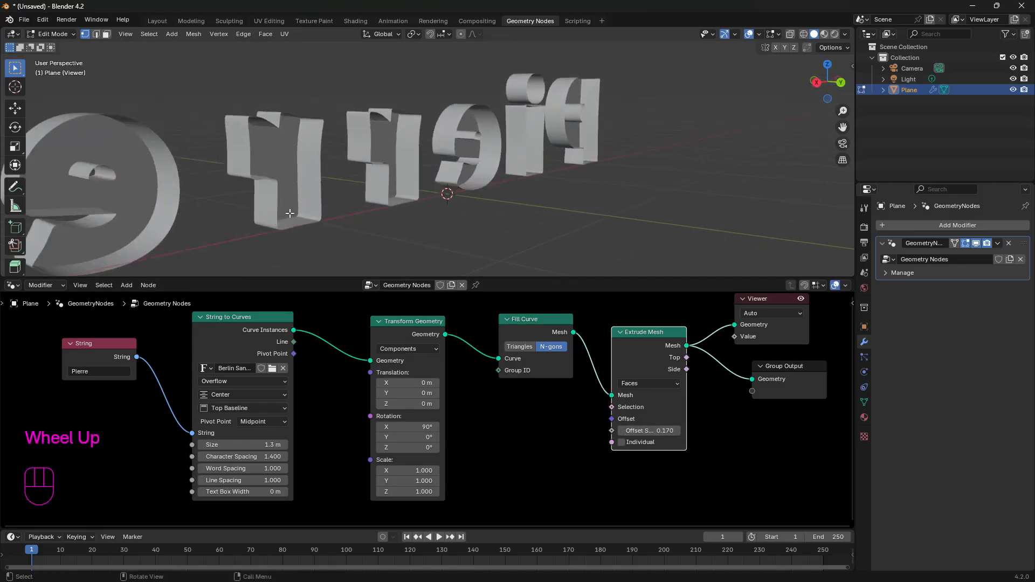
pyautogui.keyDown('shift'); pyautogui.moveTo(303, 204); pyautogui.dragTo(403, 194, button='middle'); pyautogui.keyUp('shift')
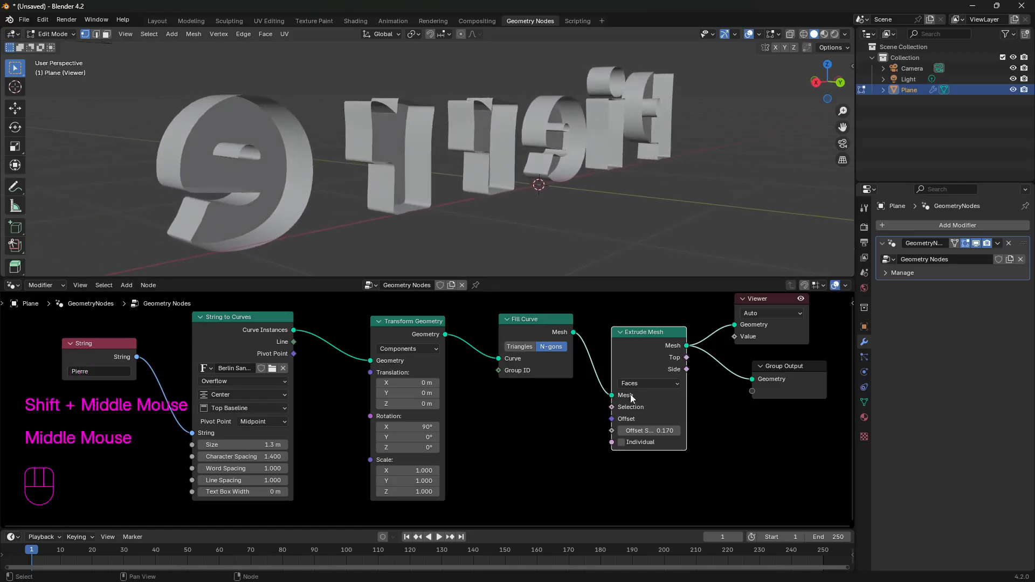
# Step: Move the Fill Curve node closer to Transform Geometry and lower the Extrude Mesh node to make room before Group Output
pyautogui.moveTo(544, 322); pyautogui.dragTo(523, 321)
pyautogui.moveTo(645, 343); pyautogui.dragTo(604, 391)
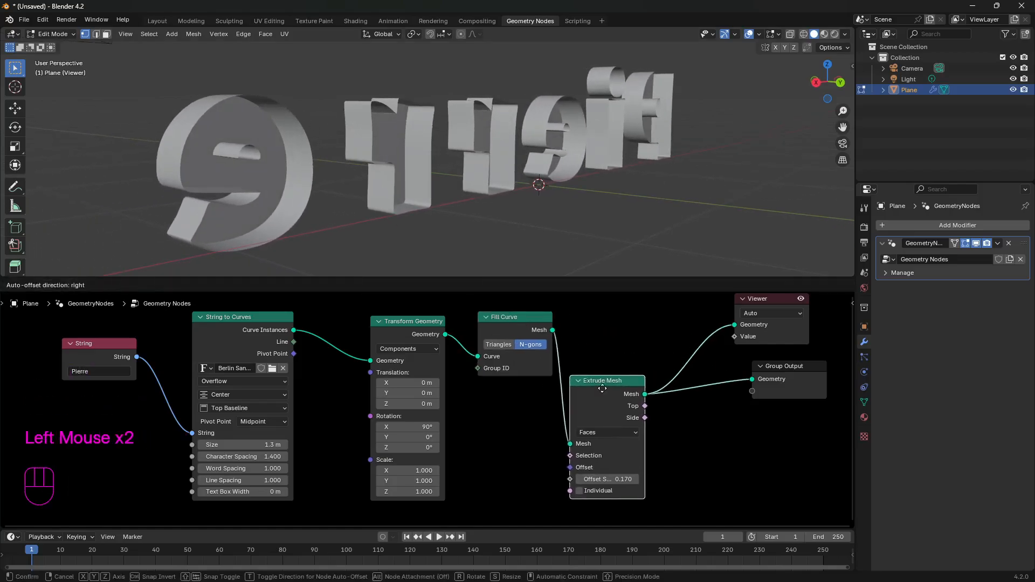
pyautogui.hotkey('shift', 'a')
pyautogui.moveTo(688, 431)
pyautogui.write('mix')
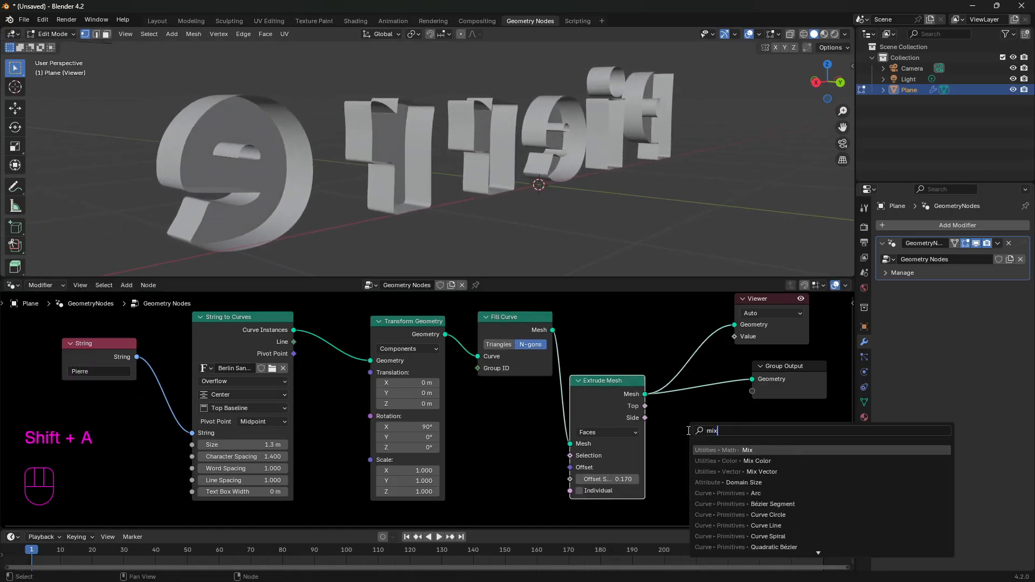
pyautogui.press('Return')
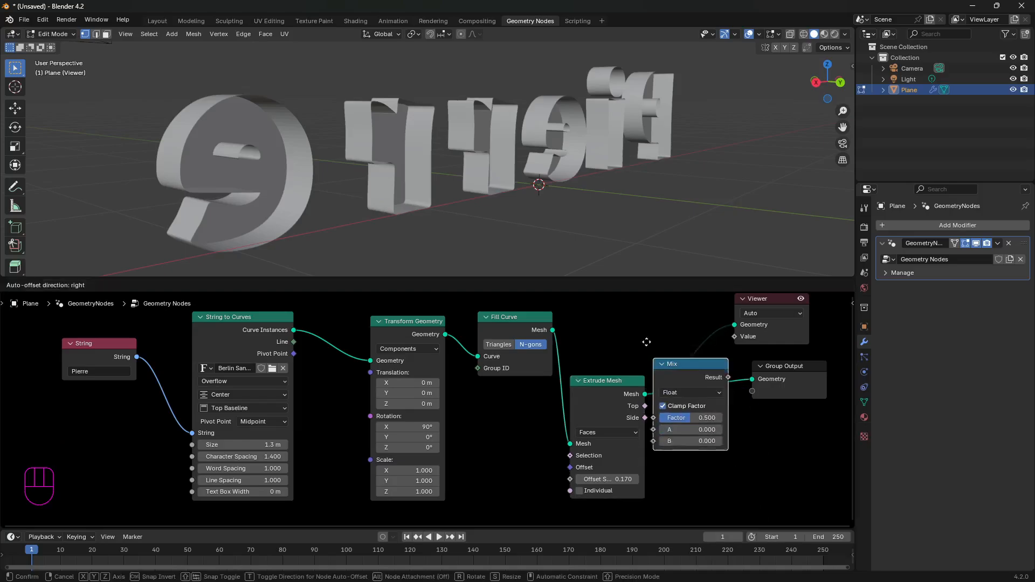
pyautogui.click(674, 391)
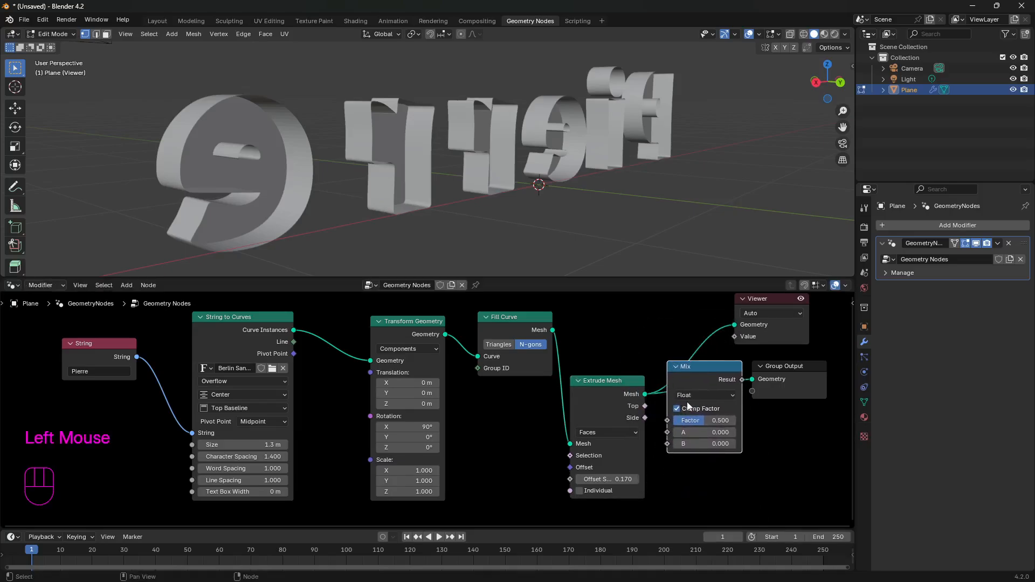
pyautogui.hotkey('ctrl', 'z')
pyautogui.hotkey('ctrl', 'z')
pyautogui.click(688, 373)
pyautogui.press('x')
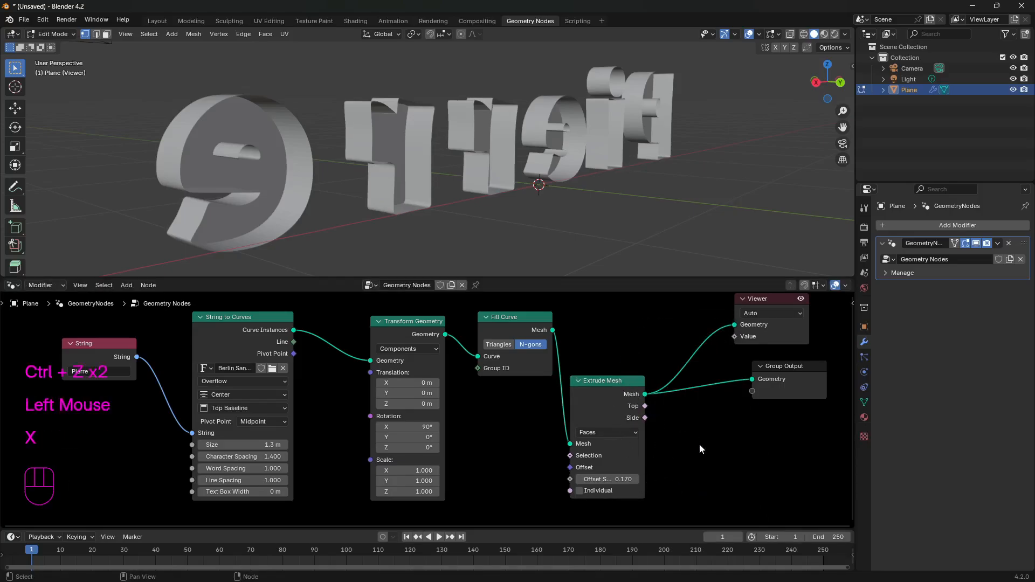
# Step: Insert a Join Geometry node between Extrude Mesh and Group Output, and move the Extrude Mesh node slightly lower
pyautogui.hotkey('shift', 'a')
pyautogui.write('geo')
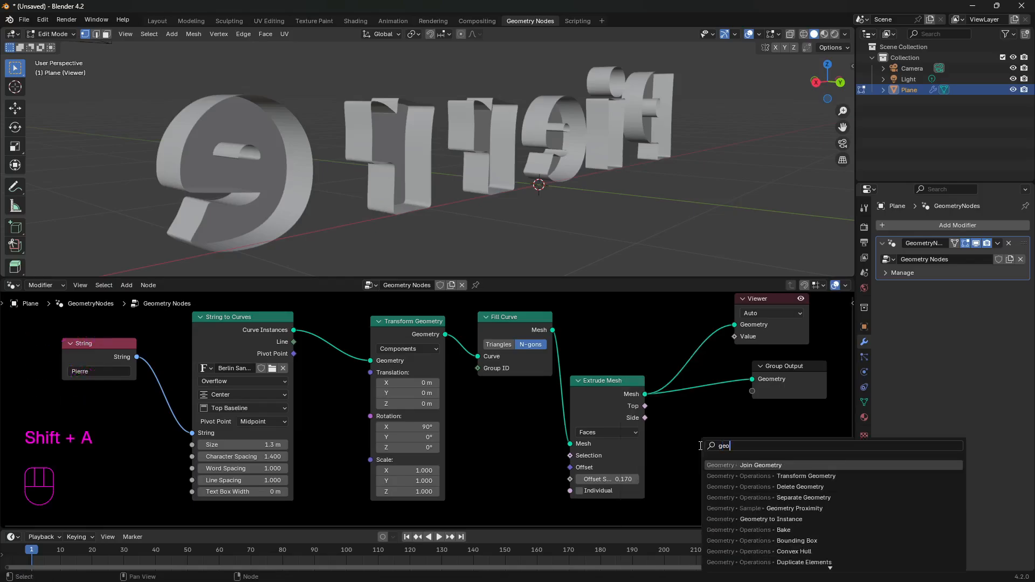
pyautogui.press('Return')
pyautogui.click(681, 388)
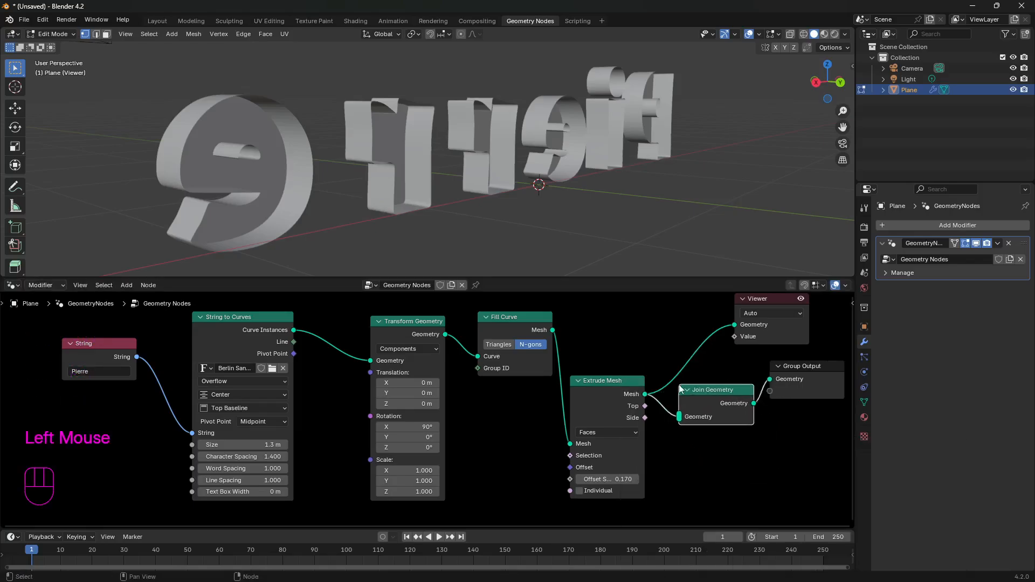
pyautogui.moveTo(614, 382); pyautogui.dragTo(606, 399)
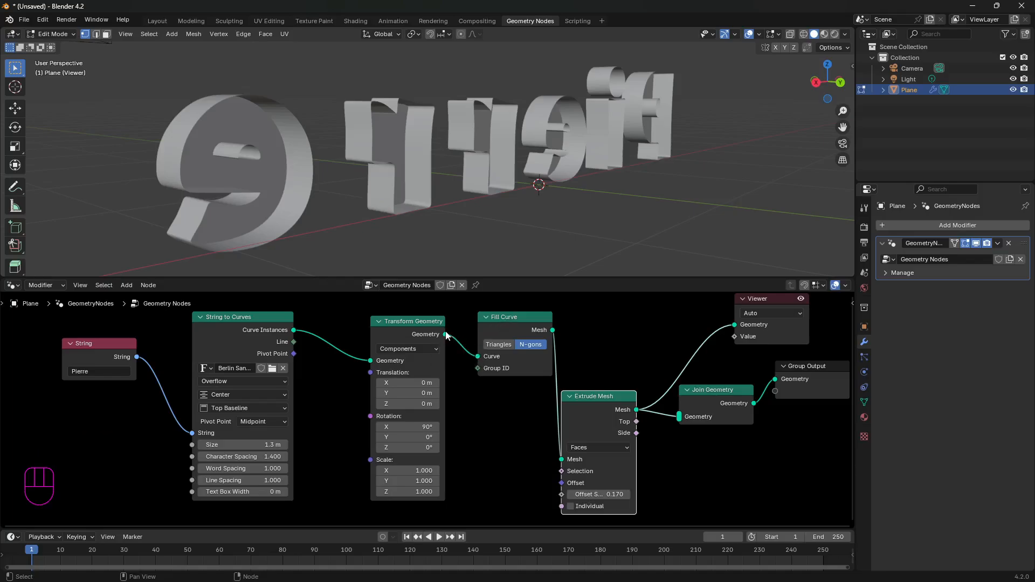
# Step: Preview the Join Geometry output in the Viewer, and move the Join Geometry and Extrude Mesh nodes slightly higher
pyautogui.moveTo(553, 330); pyautogui.dragTo(679, 417)
pyautogui.keyDown('ctrl'); pyautogui.moveTo(606, 341); pyautogui.dragTo(574, 370, button='right'); pyautogui.keyUp('ctrl')
pyautogui.moveTo(445, 334); pyautogui.dragTo(679, 417)
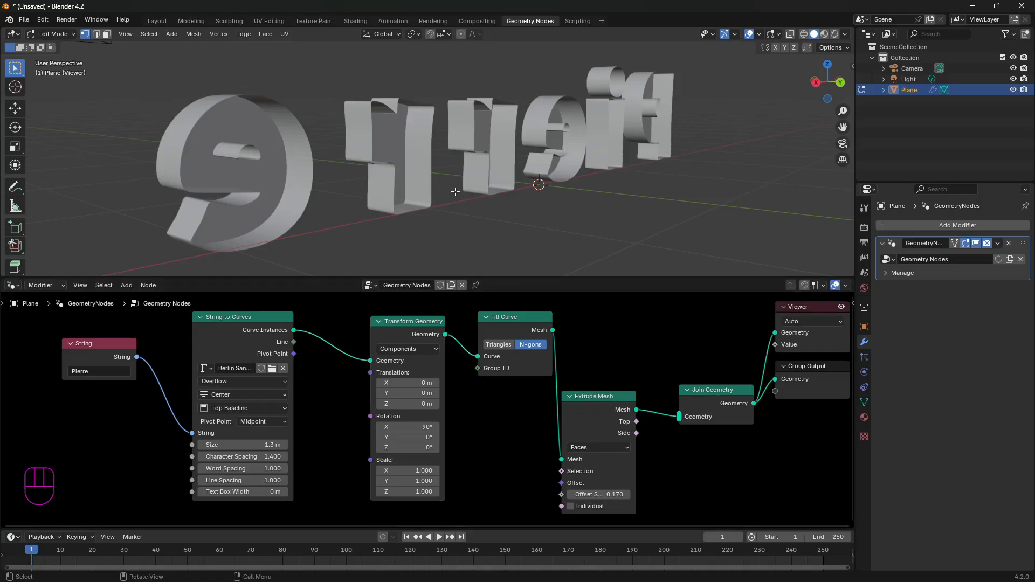
pyautogui.moveTo(458, 167)
pyautogui.mouseDown(button='middle')
pyautogui.moveTo(539, 164)
pyautogui.moveTo(458, 168)
pyautogui.mouseUp(button='middle')
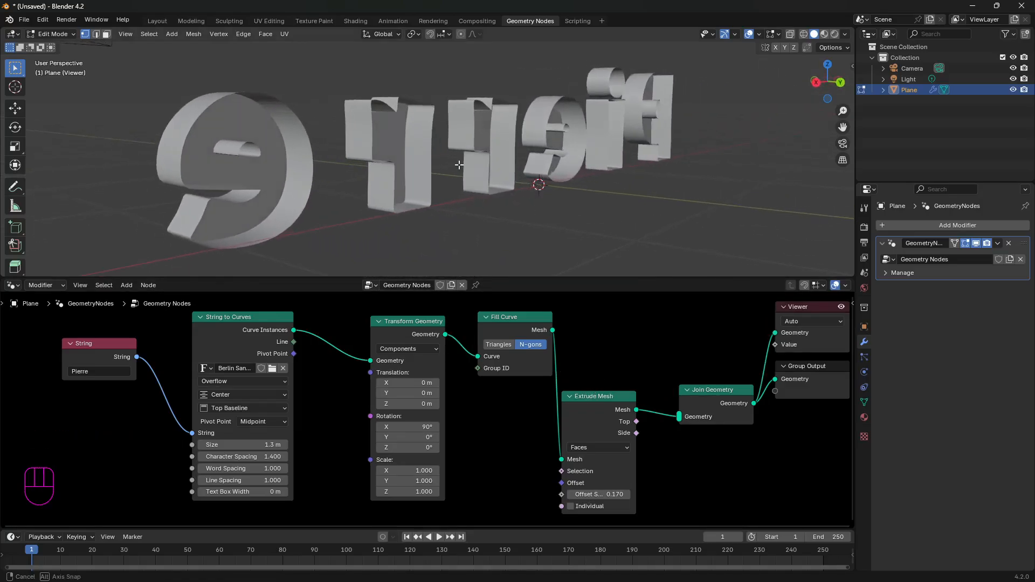
pyautogui.moveTo(705, 396); pyautogui.dragTo(699, 348)
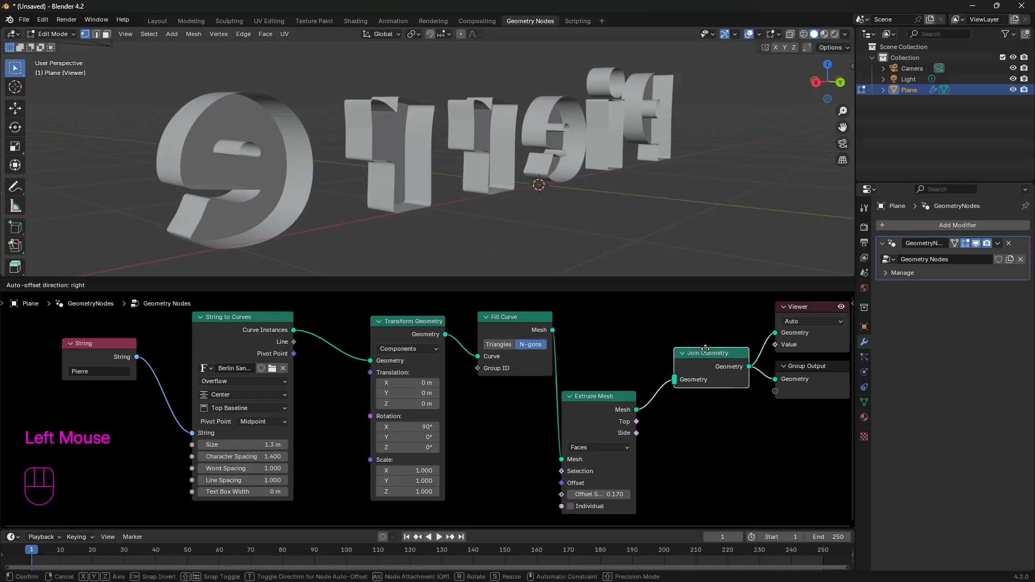
pyautogui.moveTo(598, 397); pyautogui.dragTo(611, 388)
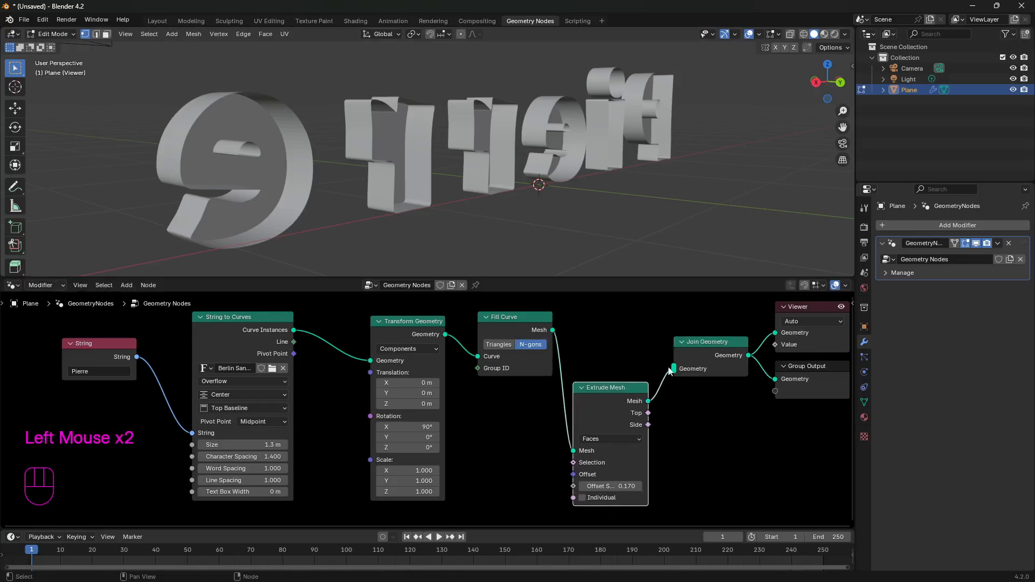
# Step: Link the Fill Curve's Mesh output into Join Geometry alongside the extruded mesh, and inspect the letters from behind and in front
pyautogui.moveTo(553, 330); pyautogui.dragTo(655, 361)
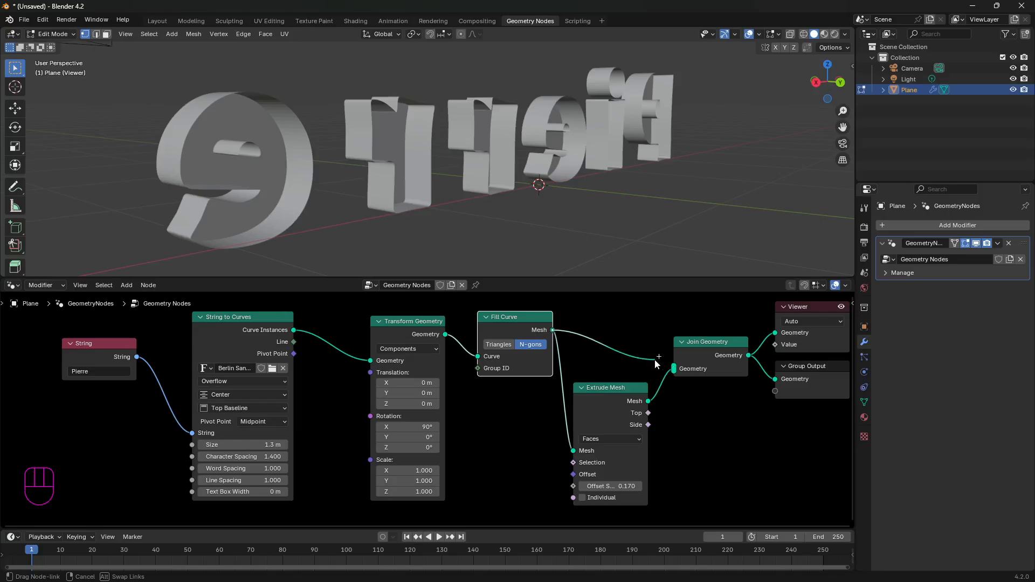
pyautogui.moveTo(656, 364); pyautogui.dragTo(582, 337)
pyautogui.moveTo(523, 320); pyautogui.dragTo(673, 377)
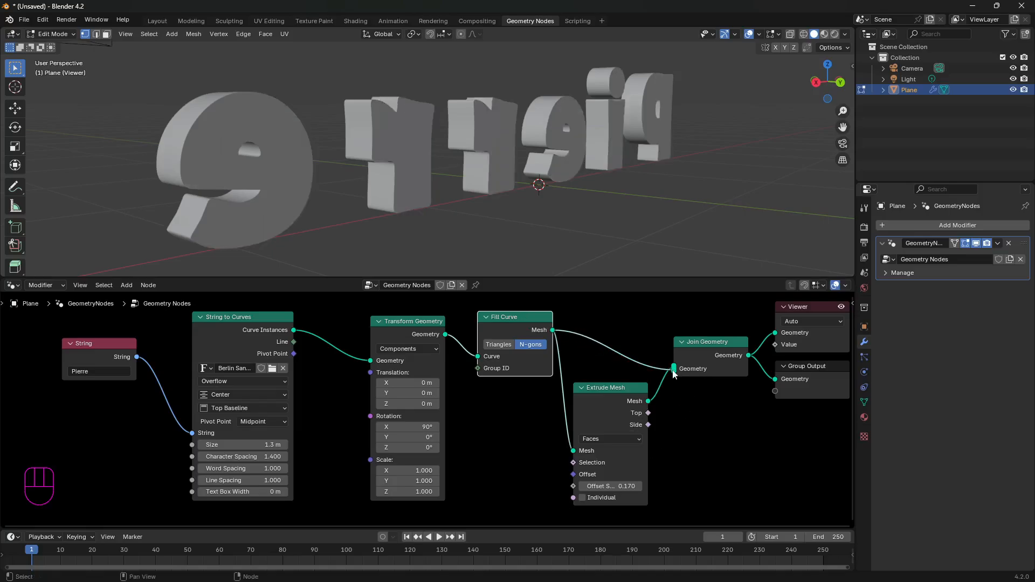
pyautogui.moveTo(422, 167); pyautogui.dragTo(537, 180, button='middle')
pyautogui.scroll(-2, 491, 179)
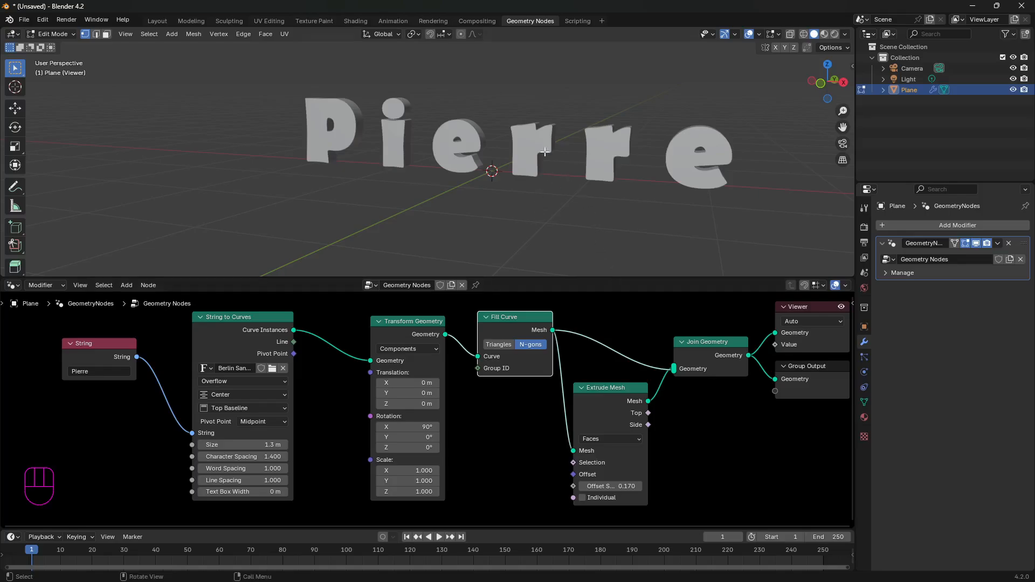
# Step: Add a Text object in Object Mode and rotate it 90° about the X axis
pyautogui.press('Tab')
pyautogui.click(378, 213)
pyautogui.hotkey('shift', 'a')
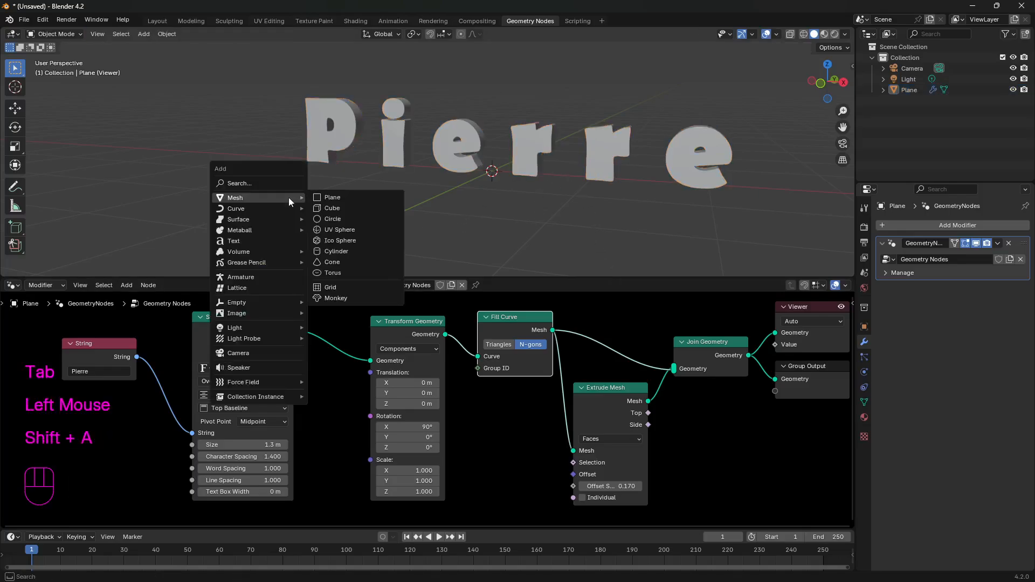
pyautogui.click(277, 238)
pyautogui.press('r')
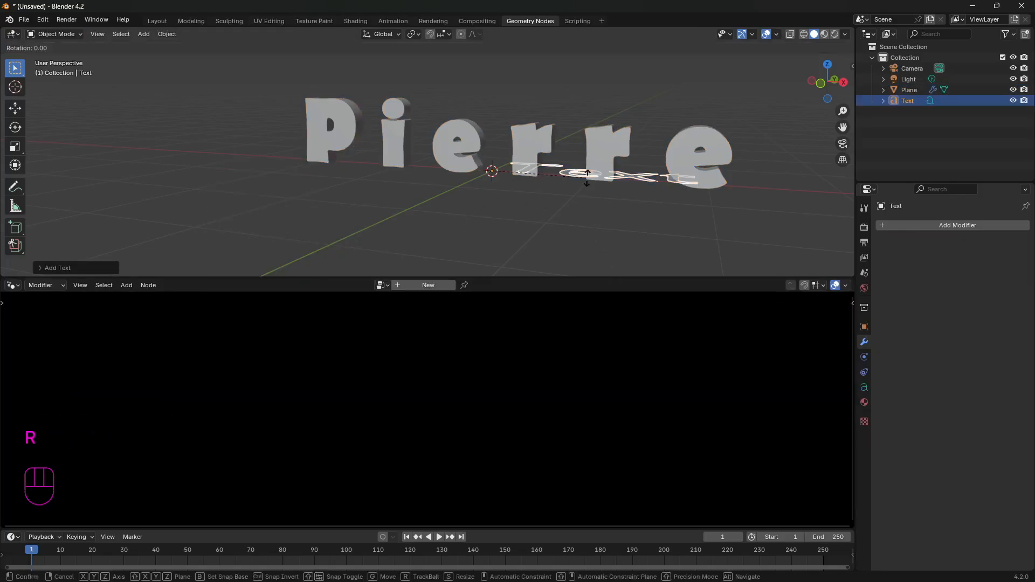
pyautogui.press('x')
pyautogui.press('KP_9')
pyautogui.press('KP_0')
pyautogui.press('KP_Enter')
# Step: Move the Text object beside the first letter of the node-based lettering and tilt it slightly with a free trackball rotation
pyautogui.press('g')
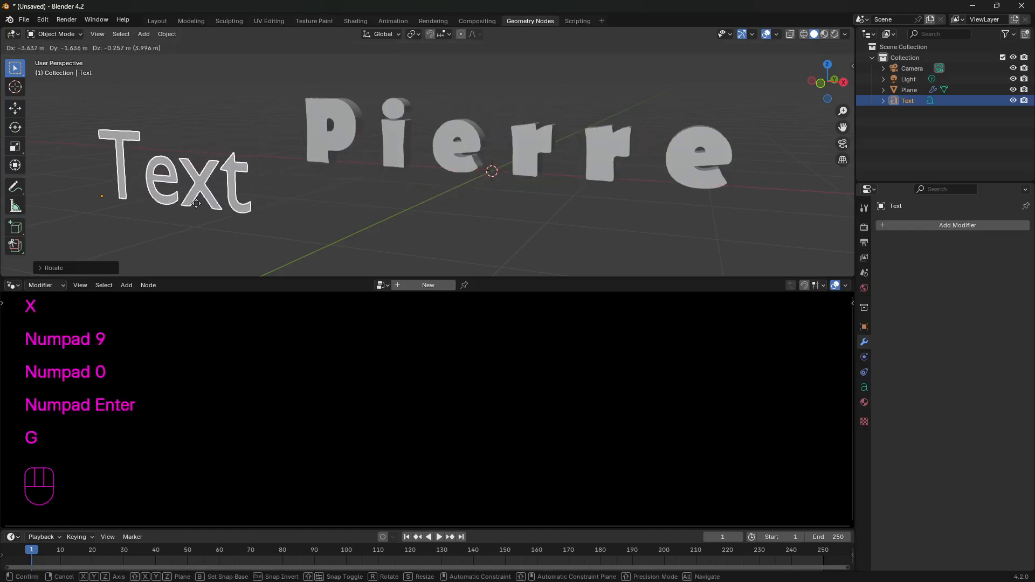
pyautogui.click(200, 209)
pyautogui.press('r')
pyautogui.press('r')
pyautogui.click(205, 213)
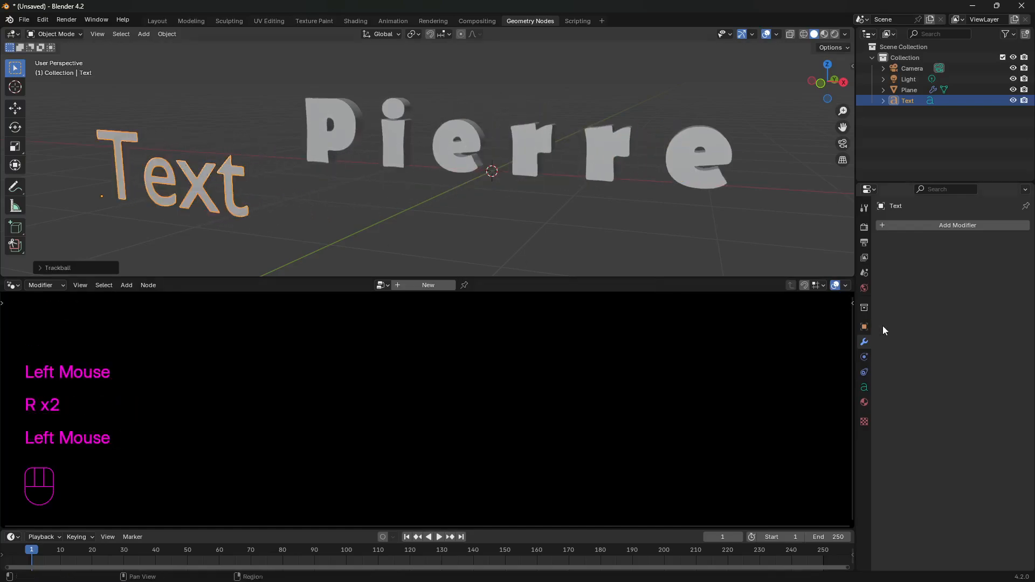
# Step: Set the Text object's Geometry Extrude to 0.052 m
pyautogui.click(867, 388)
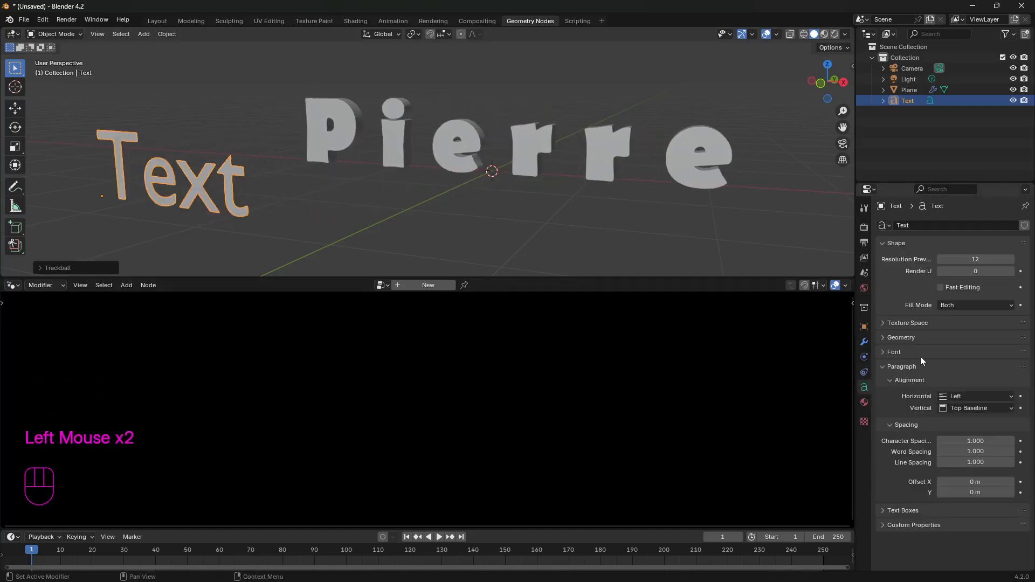
pyautogui.click(884, 338)
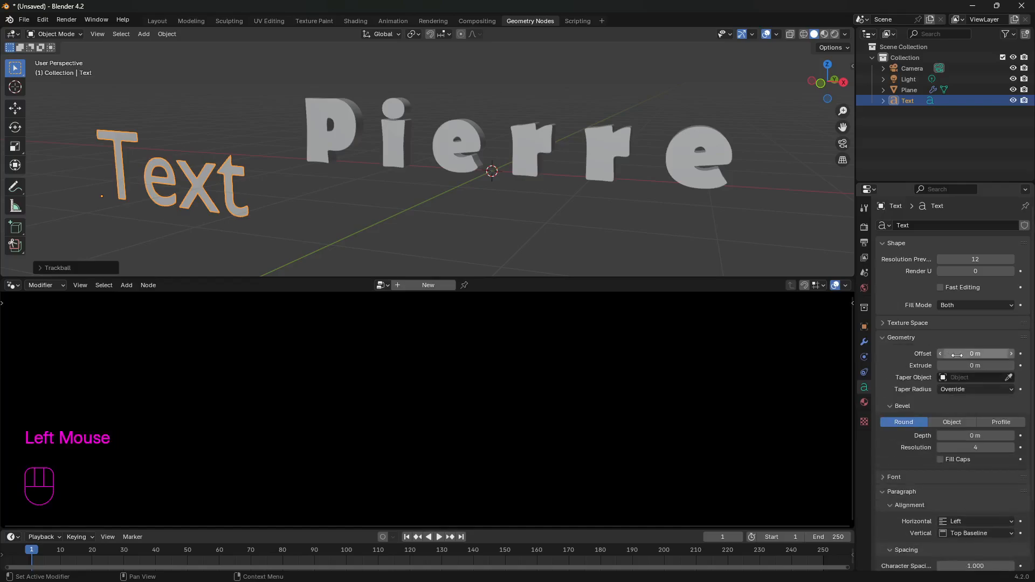
pyautogui.moveTo(975, 366); pyautogui.dragTo(990, 365)
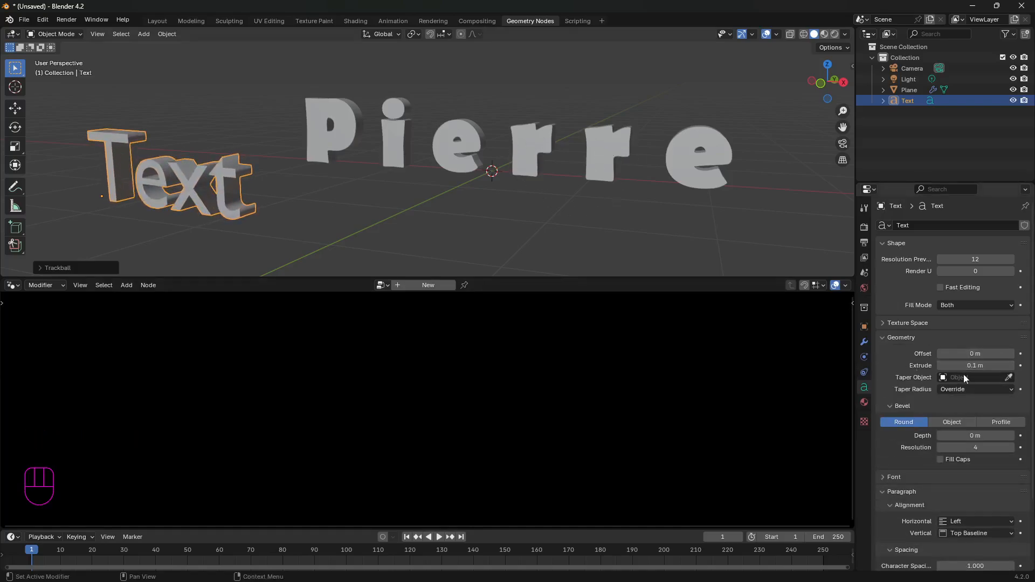
pyautogui.keyDown('shift'); pyautogui.moveTo(971, 365); pyautogui.dragTo(979, 366); pyautogui.keyUp('shift')
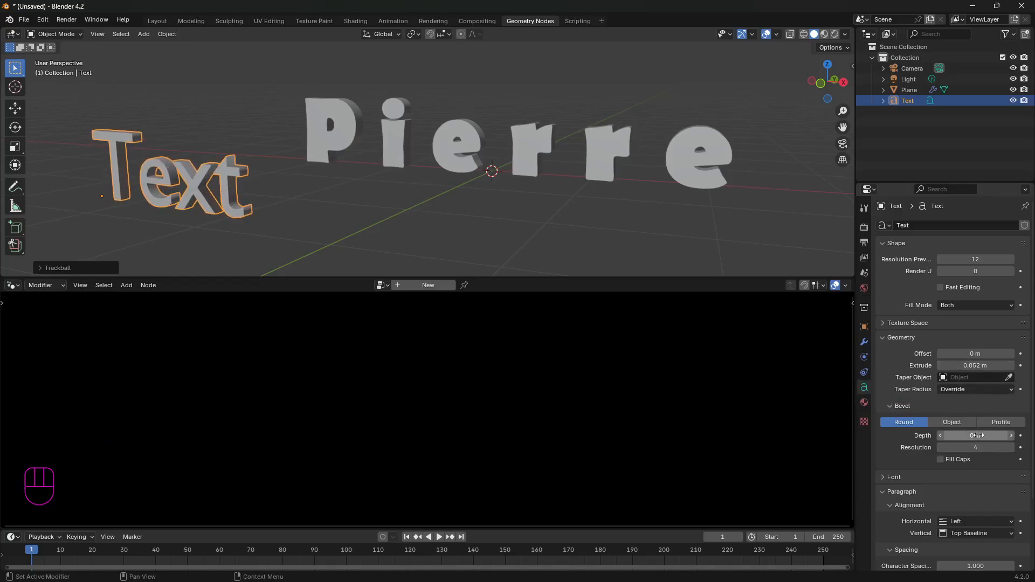
# Step: Set the Text object's round Bevel Depth to 0.009 m while examining the letter edges up close
pyautogui.keyDown('shift'); pyautogui.moveTo(977, 436); pyautogui.dragTo(987, 436); pyautogui.keyUp('shift')
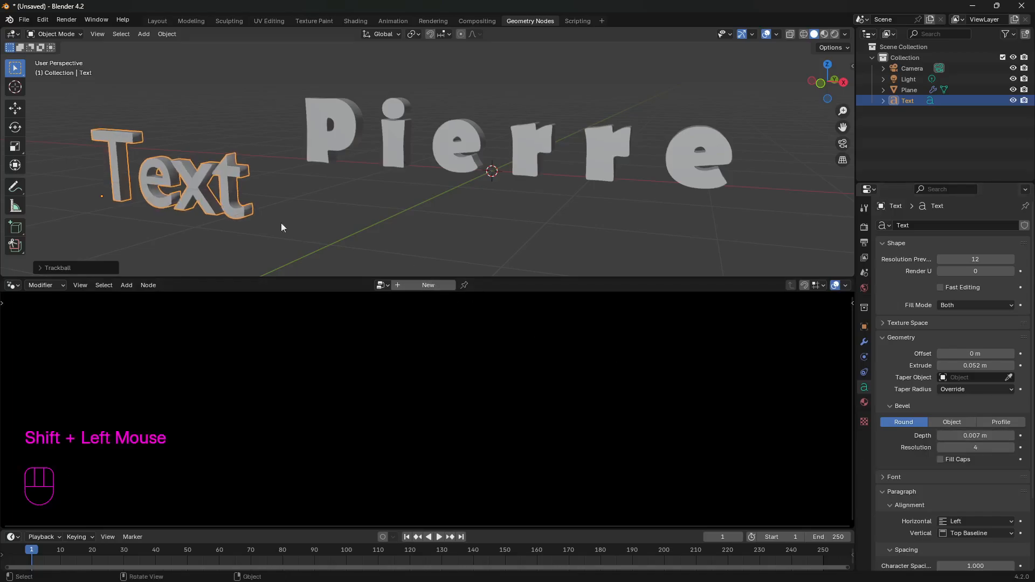
pyautogui.scroll(2, 192, 176)
pyautogui.keyDown('shift'); pyautogui.scroll(1, 192, 176); pyautogui.keyUp('shift')
pyautogui.keyDown('shift'); pyautogui.moveTo(192, 175); pyautogui.dragTo(461, 178, button='middle'); pyautogui.keyUp('shift')
pyautogui.scroll(2, 353, 163)
pyautogui.keyDown('shift'); pyautogui.scroll(1, 352, 163); pyautogui.keyUp('shift')
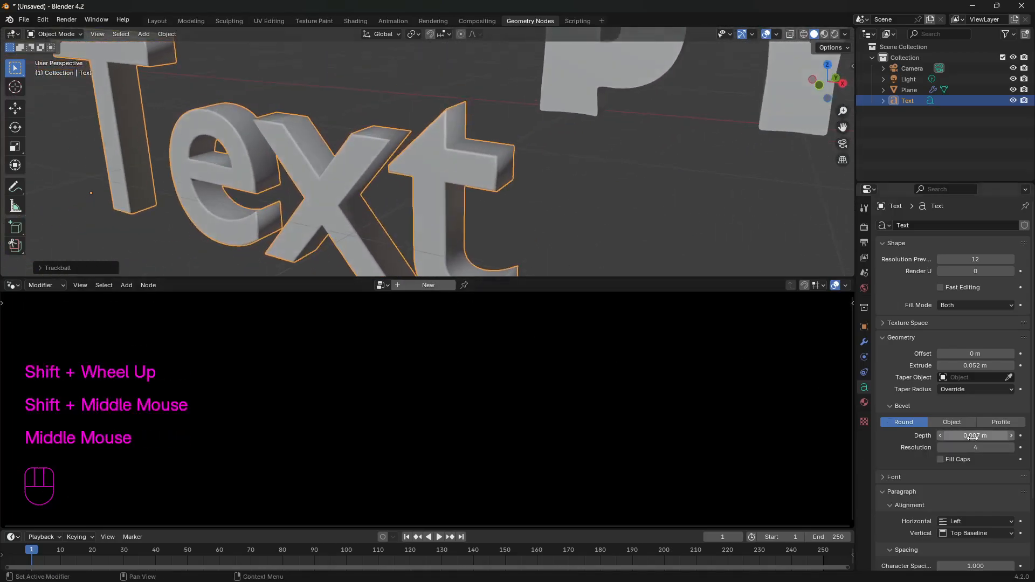
pyautogui.keyDown('shift'); pyautogui.moveTo(973, 435); pyautogui.dragTo(975, 435); pyautogui.keyUp('shift')
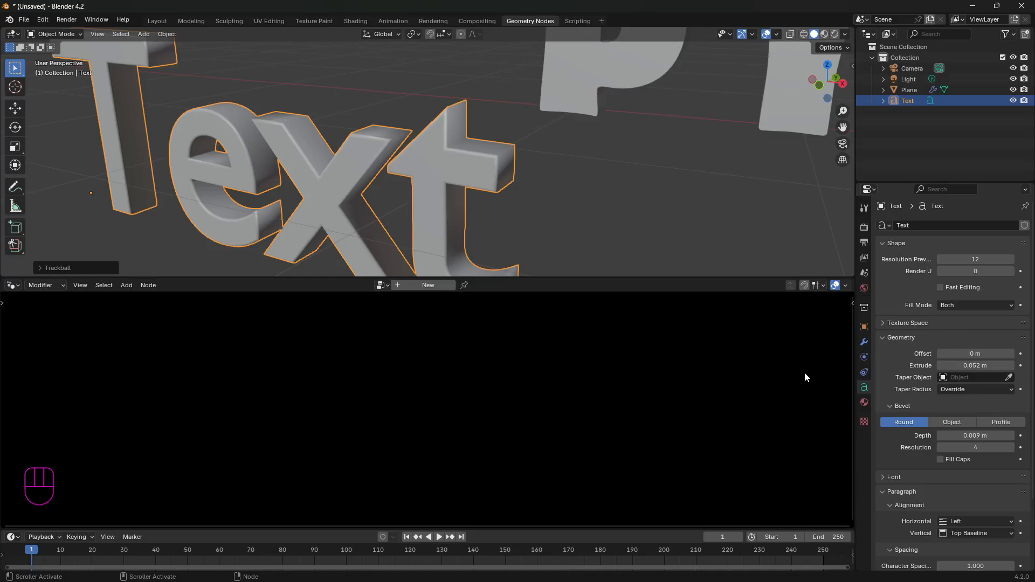
# Step: Look through the Generate modifiers available for the Text object and reset its Bevel Depth to 0 m
pyautogui.click(863, 342)
pyautogui.click(957, 225)
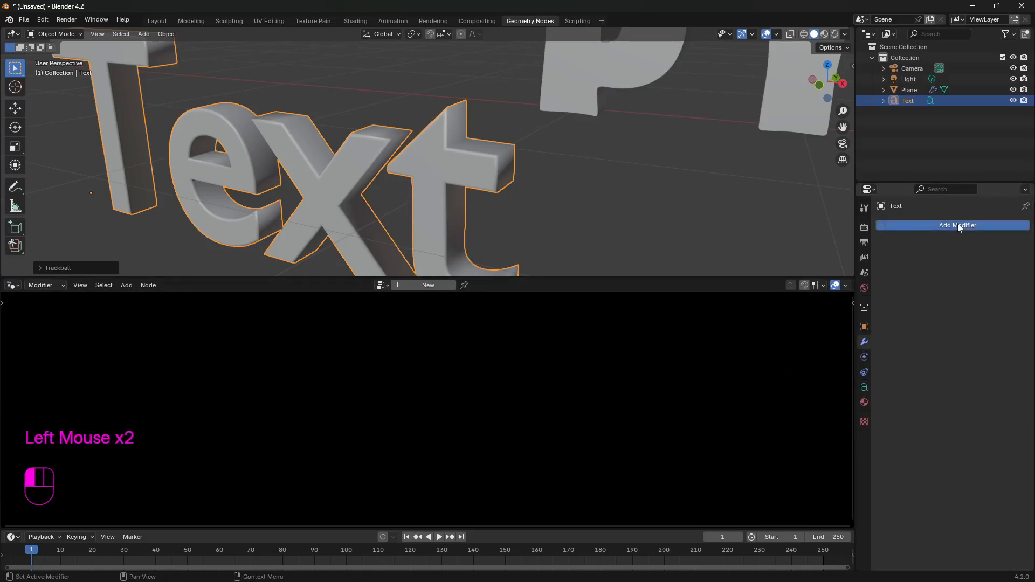
pyautogui.moveTo(957, 223)
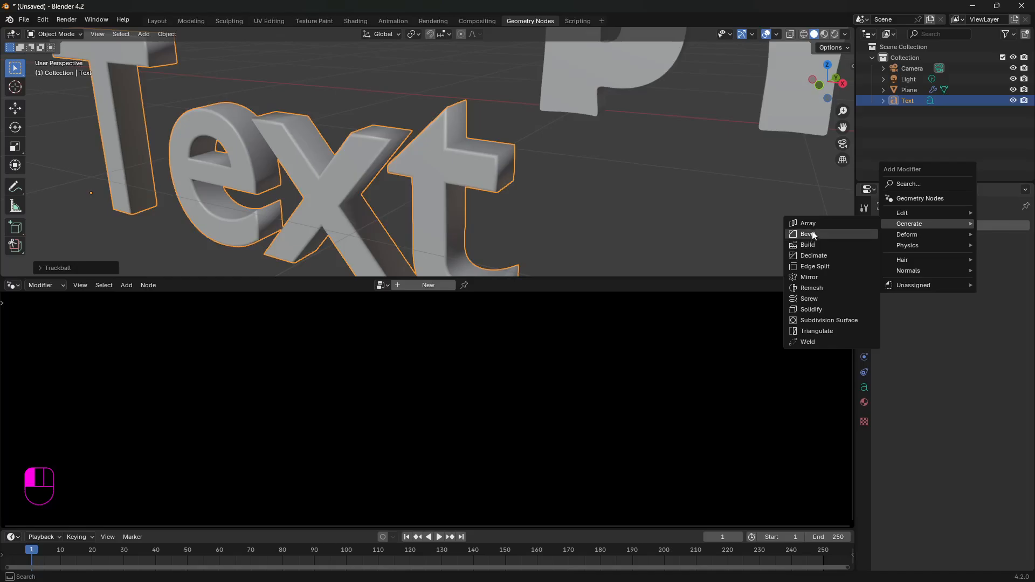
pyautogui.click(908, 331)
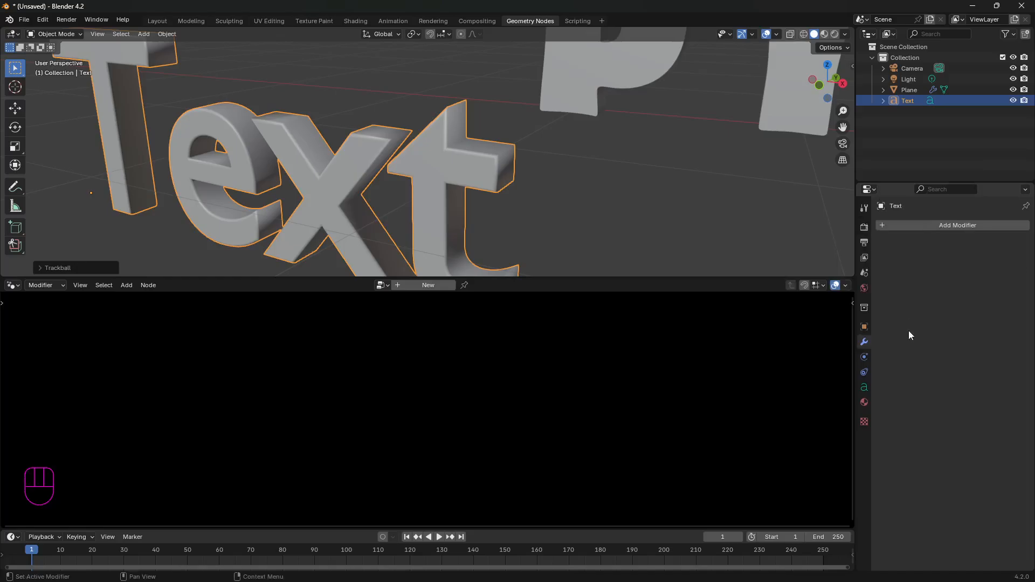
pyautogui.doubleClick(863, 390)
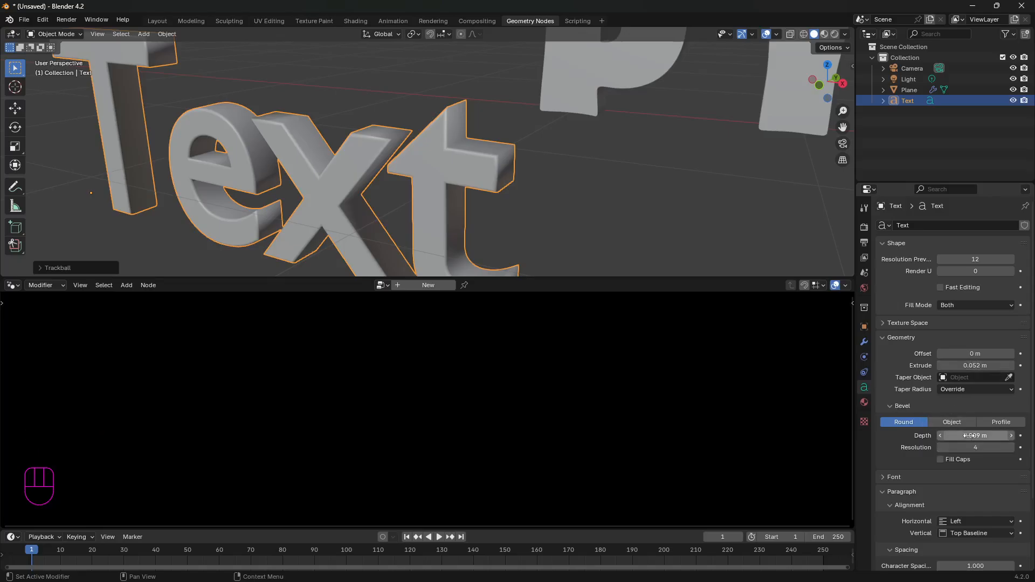
pyautogui.moveTo(941, 437); pyautogui.dragTo(906, 437)
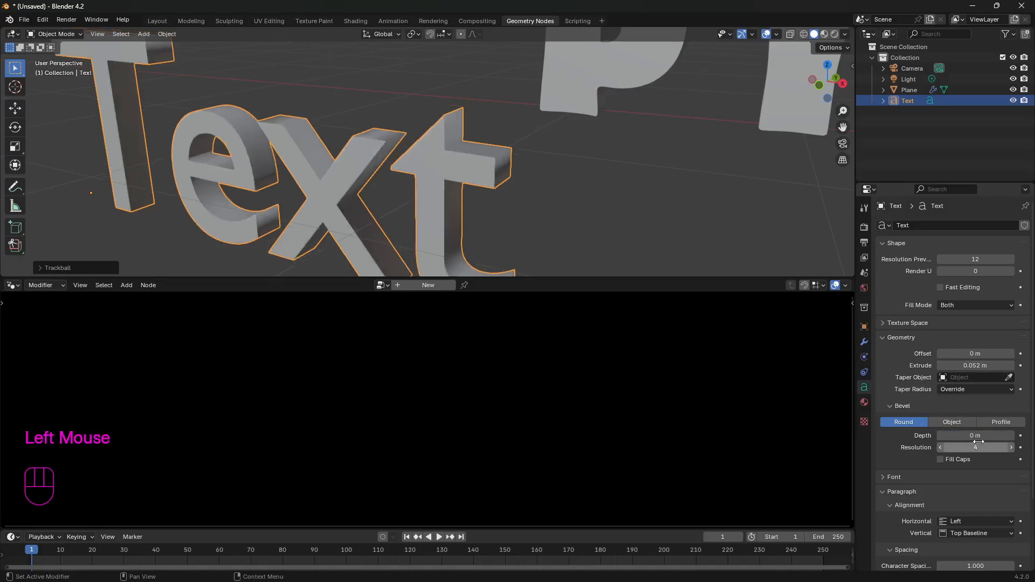
# Step: Try a Bevel modifier on the Text object with an Amount of 0.07 m, and remove it
pyautogui.click(864, 342)
pyautogui.click(953, 224)
pyautogui.moveTo(920, 231)
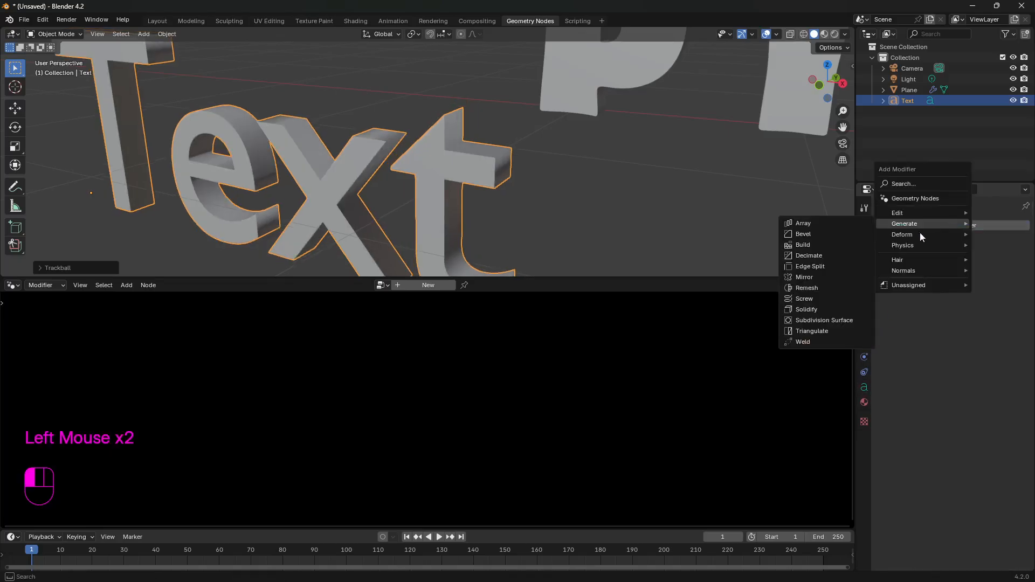
pyautogui.click(828, 234)
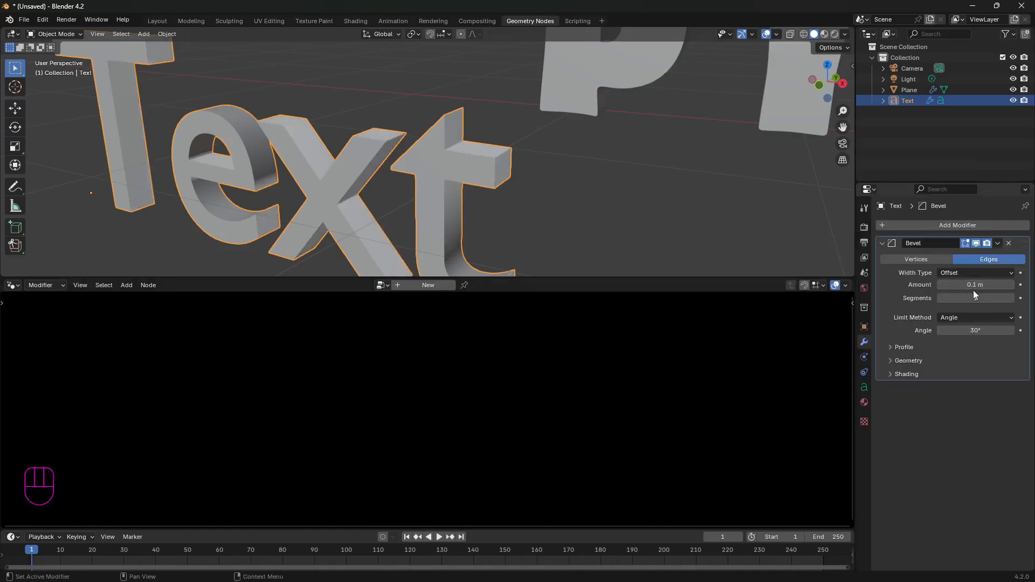
pyautogui.moveTo(973, 285); pyautogui.dragTo(963, 284)
pyautogui.click(1009, 244)
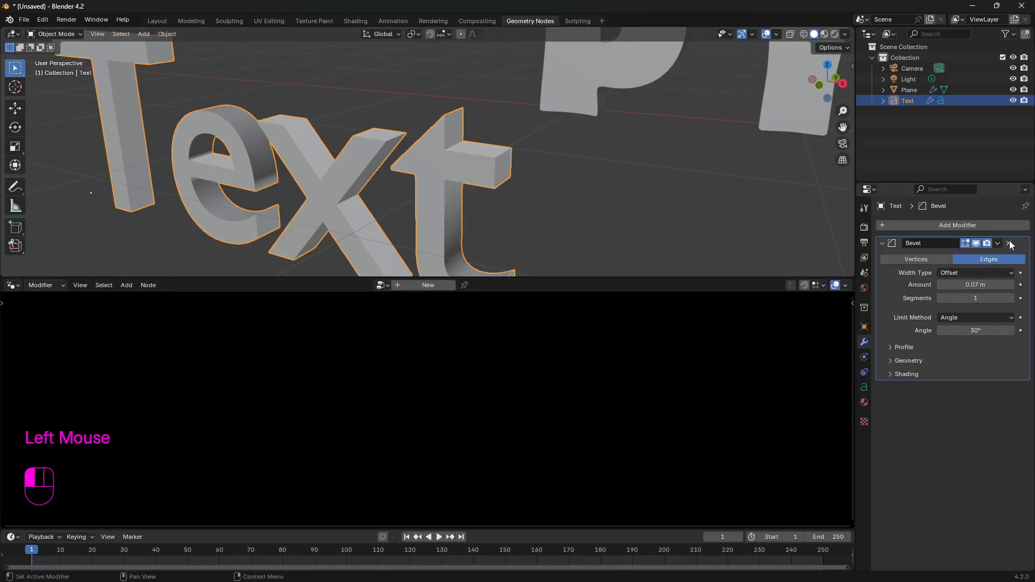
# Step: Convert the Text object to a mesh and inspect its topology in Edit Mode
pyautogui.click(445, 208)
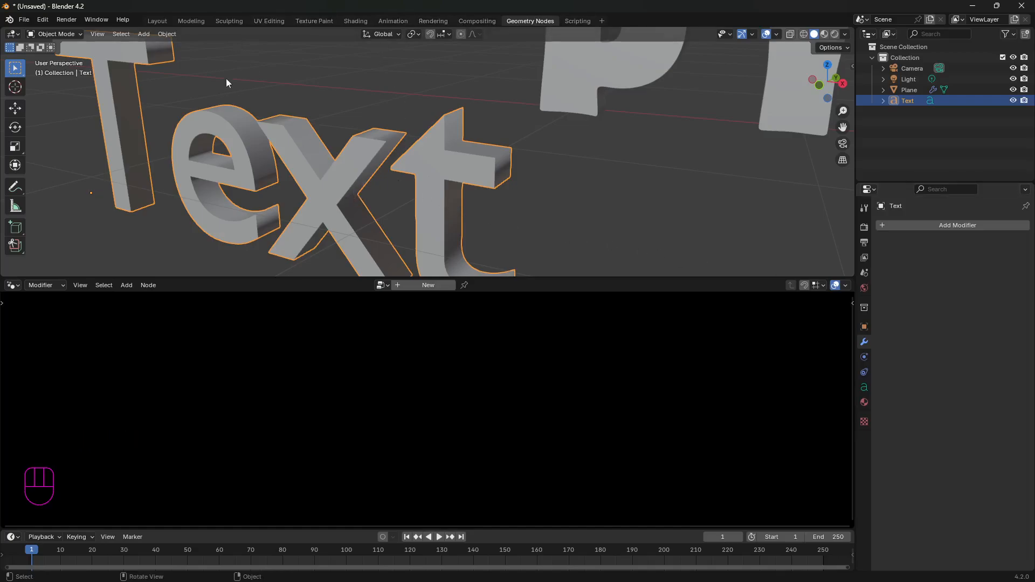
pyautogui.click(436, 176)
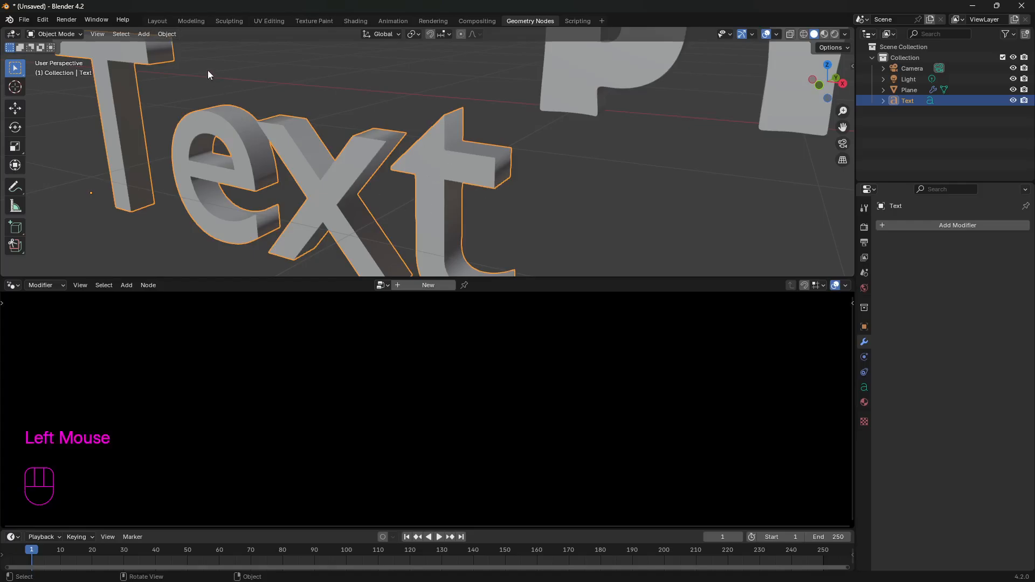
pyautogui.click(168, 34)
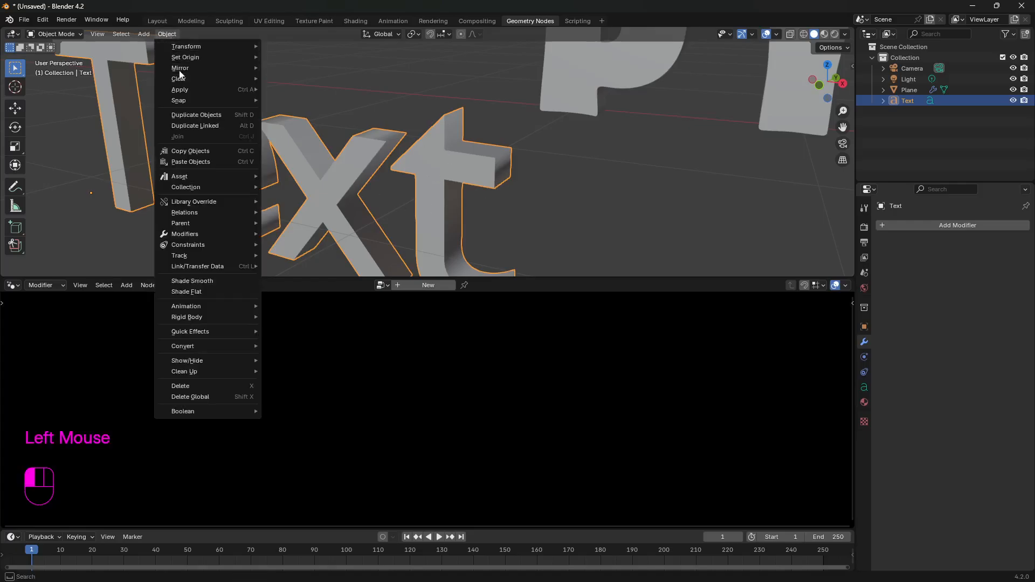
pyautogui.moveTo(202, 346)
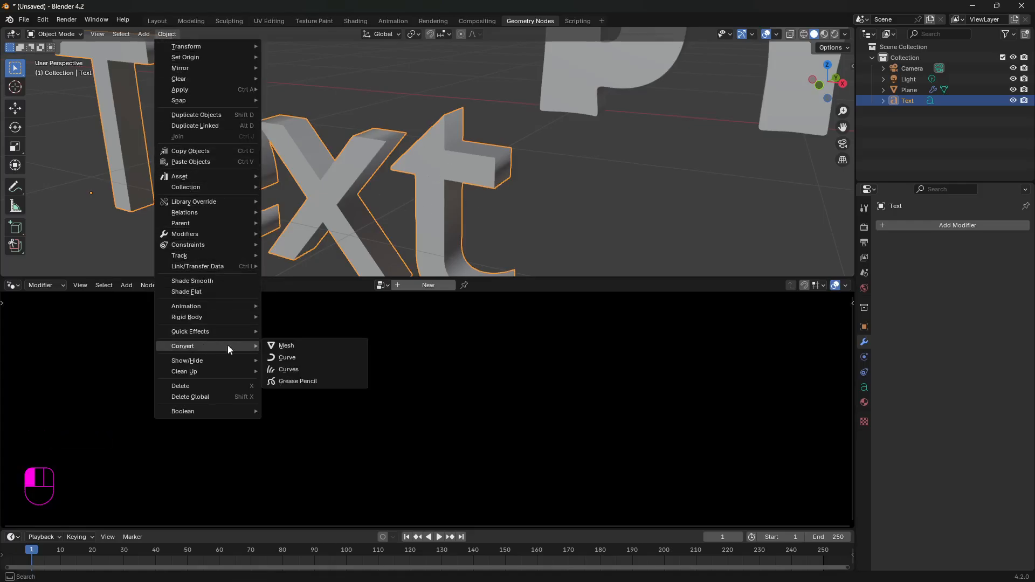
pyautogui.click(281, 346)
pyautogui.press('Tab')
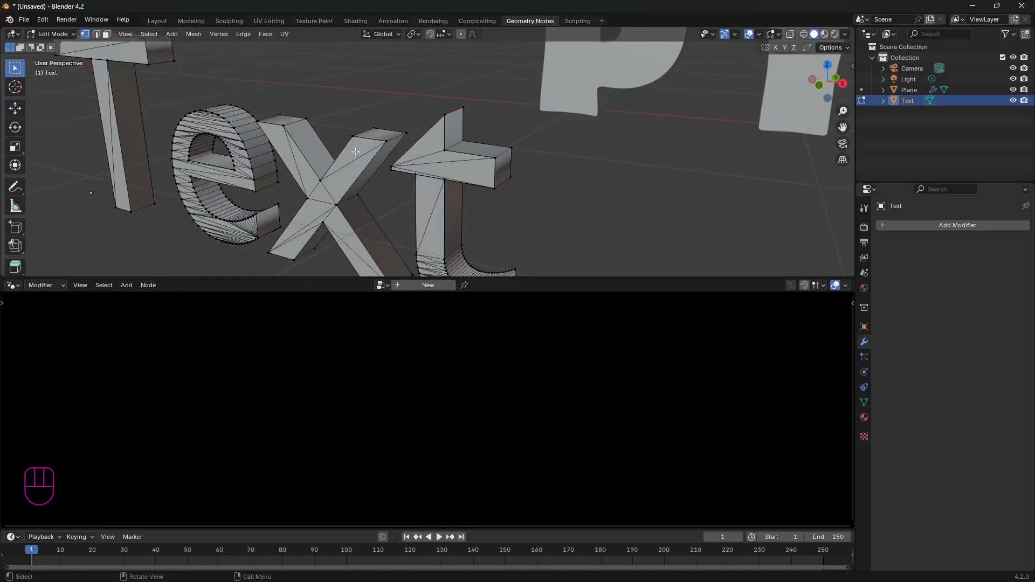
pyautogui.press('Tab')
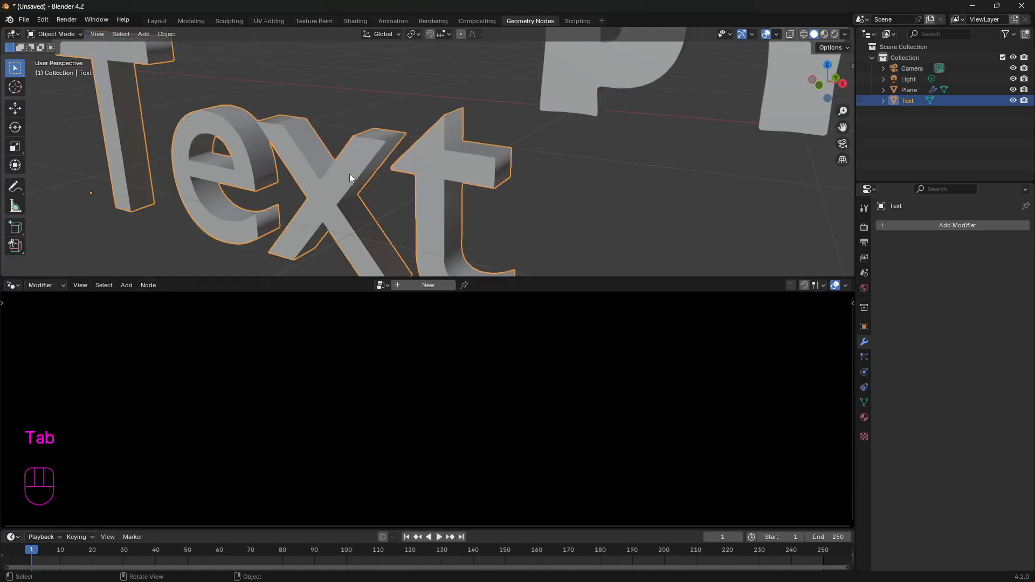
# Step: Add a Bevel modifier to the converted text mesh, set it to Vertices and adjust its Amount to 0.1 m
pyautogui.click(961, 224)
pyautogui.click(826, 235)
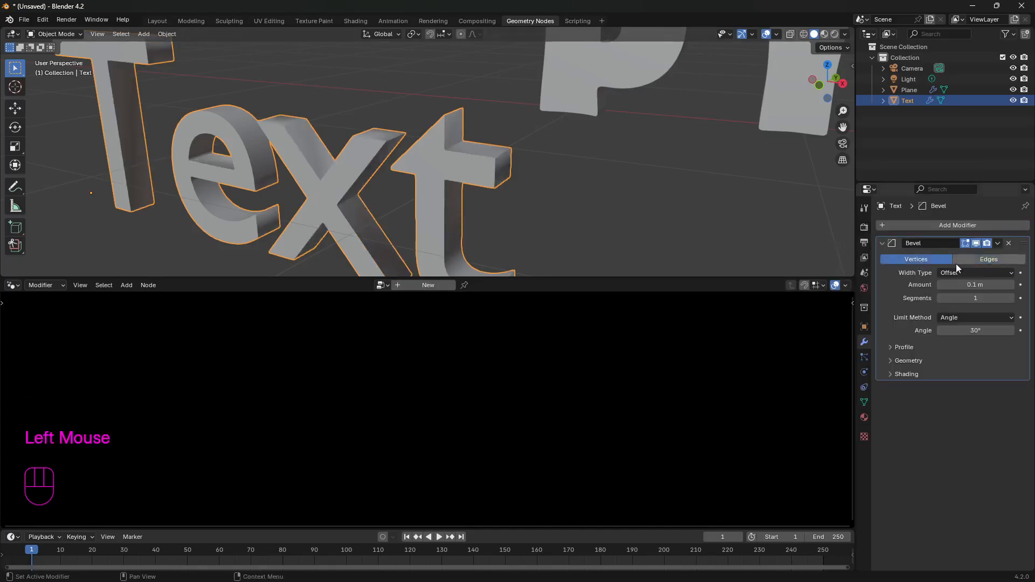
pyautogui.doubleClick(975, 285)
pyautogui.write('0.15')
pyautogui.press('Return')
pyautogui.moveTo(975, 285); pyautogui.dragTo(960, 285)
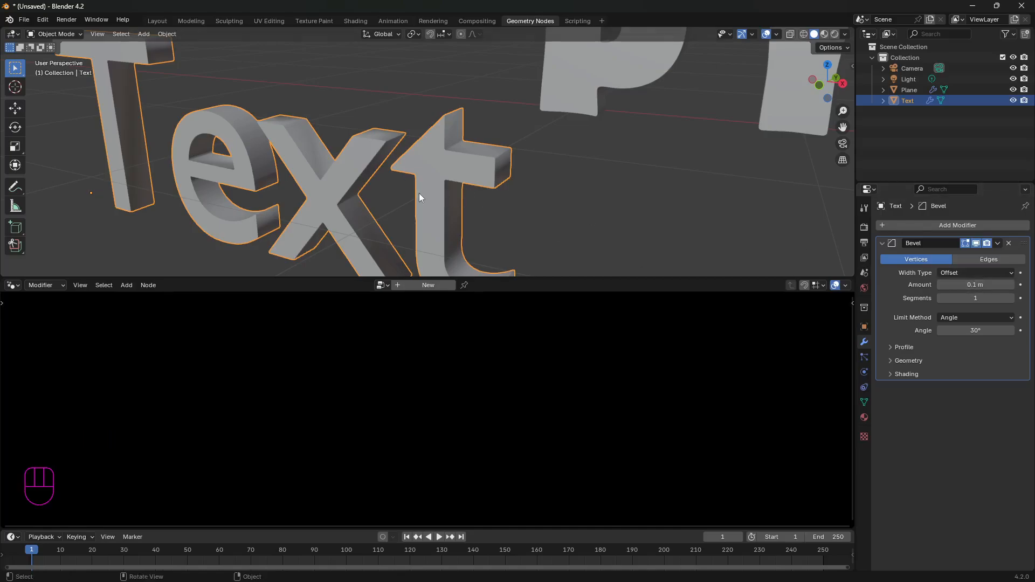
# Step: Examine the vertices and triangulated faces of the converted text in Edit Mode with the Bevel modifier active
pyautogui.press('Tab')
pyautogui.press('Tab')
pyautogui.press('Tab')
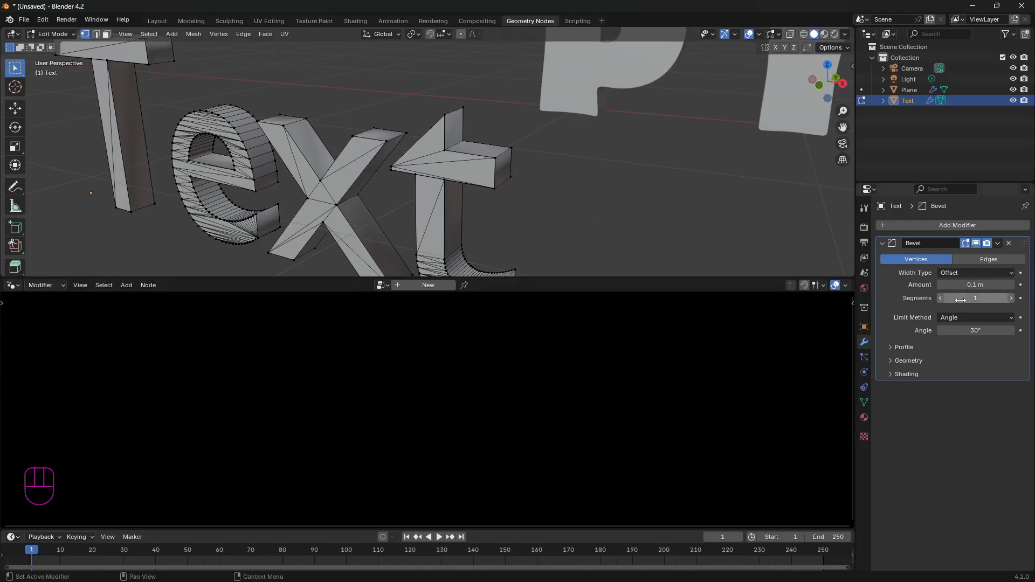
# Step: Leave Edit Mode, add a cube, scale it down and place it beside the Text object
pyautogui.press('Tab')
pyautogui.click(528, 208)
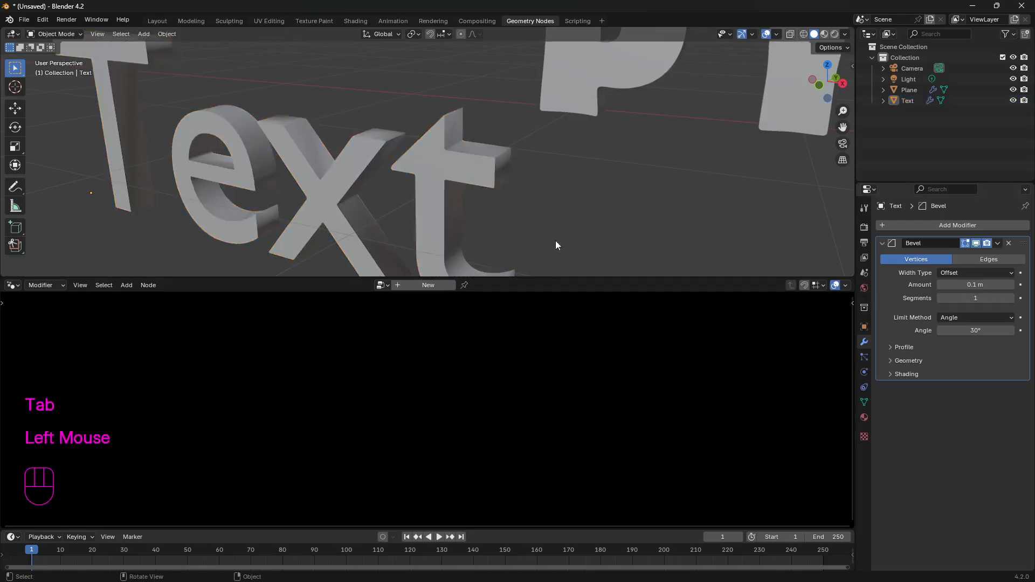
pyautogui.scroll(-2, 560, 227)
pyautogui.hotkey('shift', 'a')
pyautogui.moveTo(547, 183)
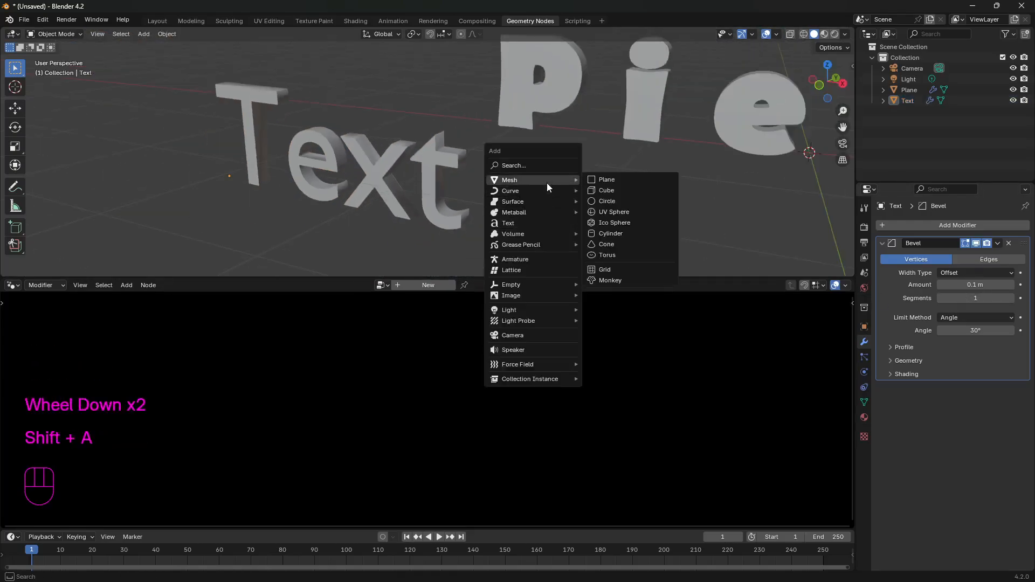
pyautogui.click(626, 189)
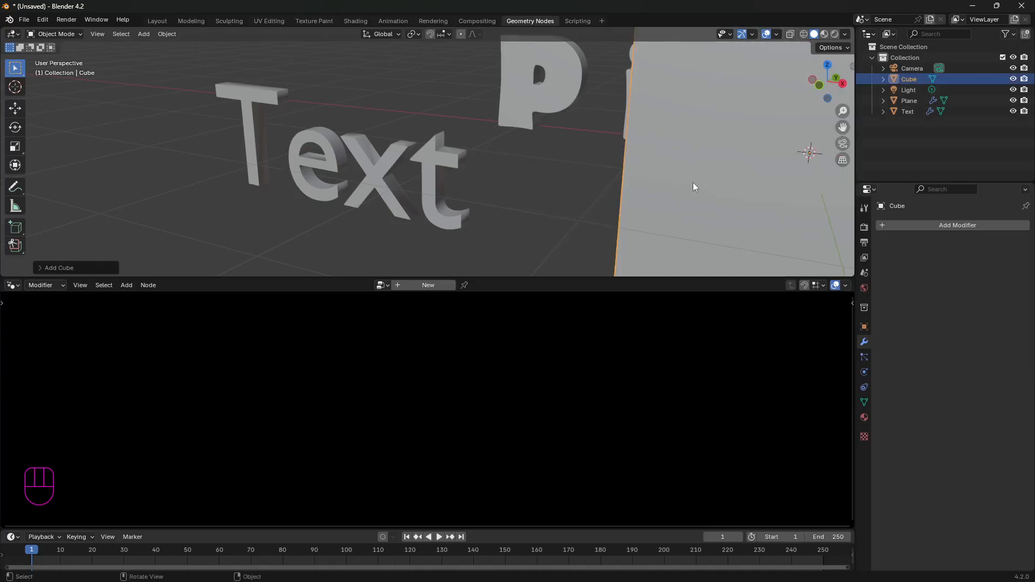
pyautogui.press('s')
pyautogui.click(788, 167)
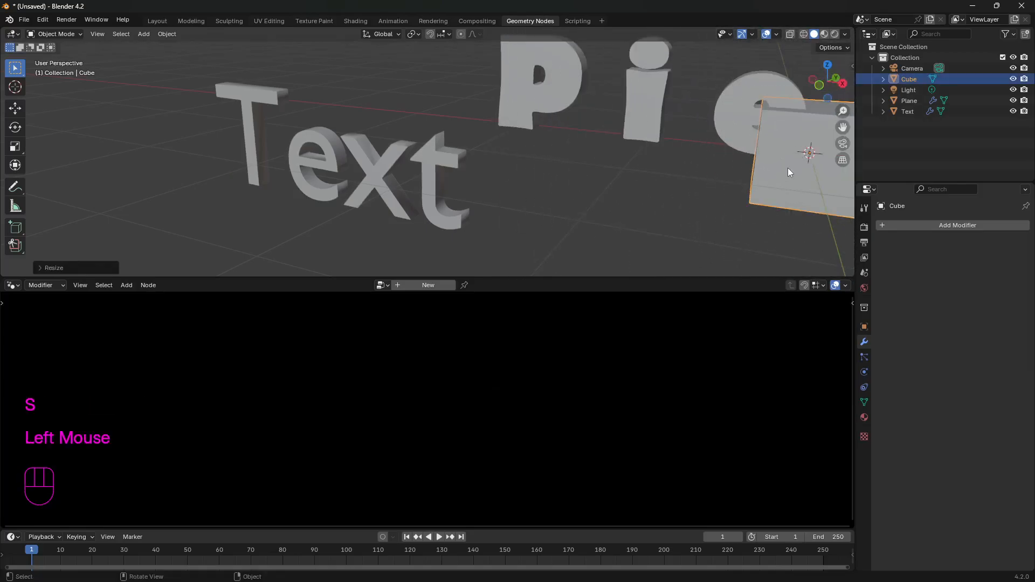
pyautogui.press('g')
pyautogui.click(642, 217)
pyautogui.moveTo(643, 217); pyautogui.dragTo(620, 187, button='middle')
pyautogui.scroll(1, 629, 187)
pyautogui.scroll(1, 629, 187)
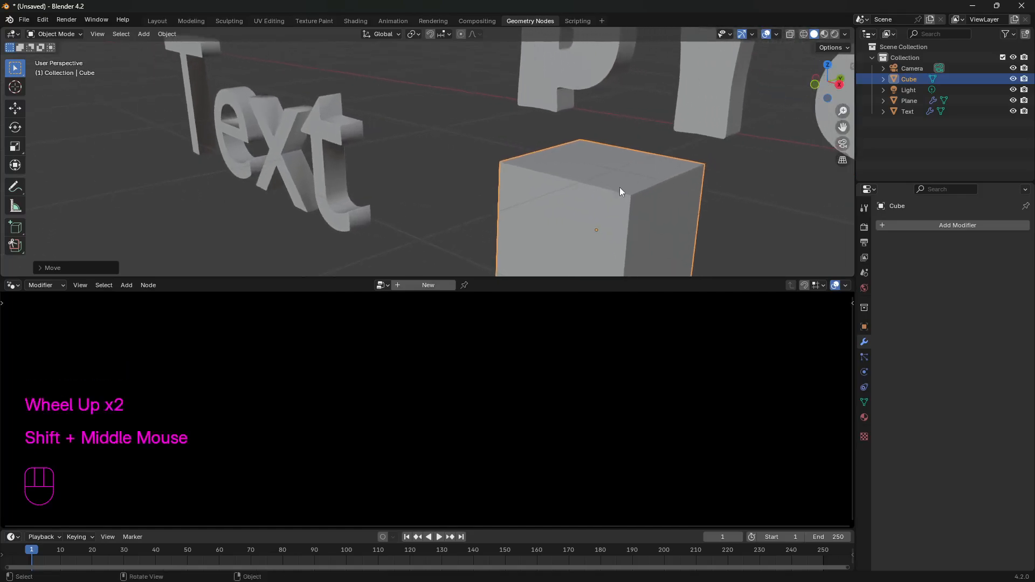
# Step: Add a Bevel modifier to the cube with an Amount of 0.12 m and 2 segments
pyautogui.click(956, 229)
pyautogui.moveTo(963, 223)
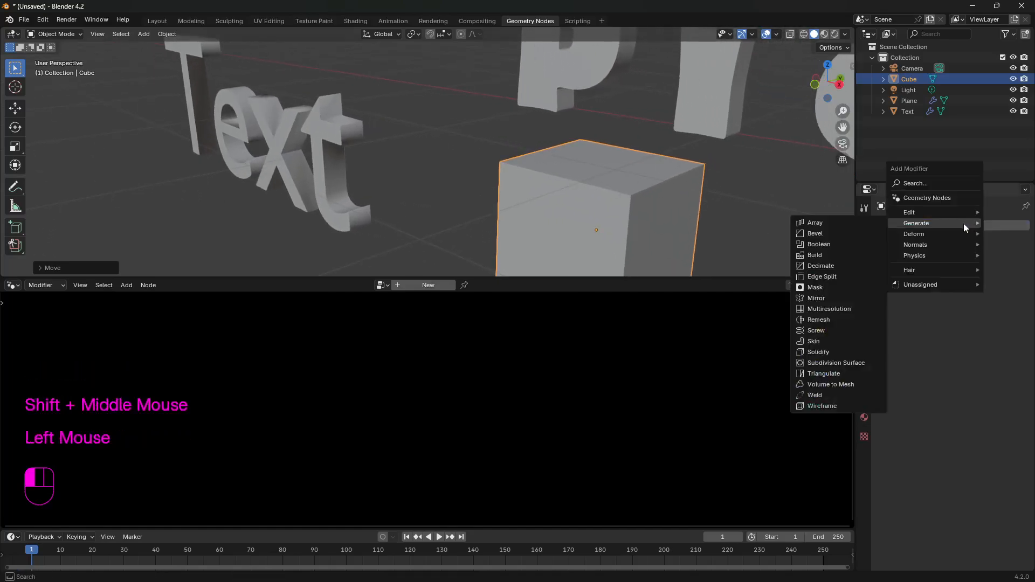
pyautogui.click(839, 236)
pyautogui.moveTo(976, 285)
pyautogui.mouseDown()
pyautogui.moveTo(998, 285)
pyautogui.moveTo(980, 285)
pyautogui.moveTo(977, 298)
pyautogui.moveTo(992, 298)
pyautogui.moveTo(982, 299)
pyautogui.mouseUp()
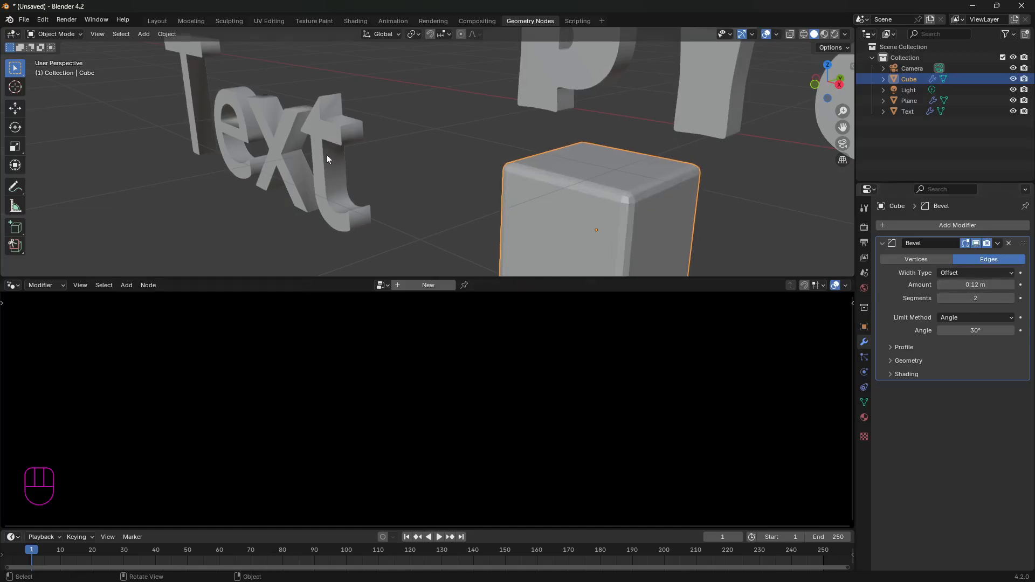
# Step: Delete the bevelled cube
pyautogui.click(567, 199)
pyautogui.press('x')
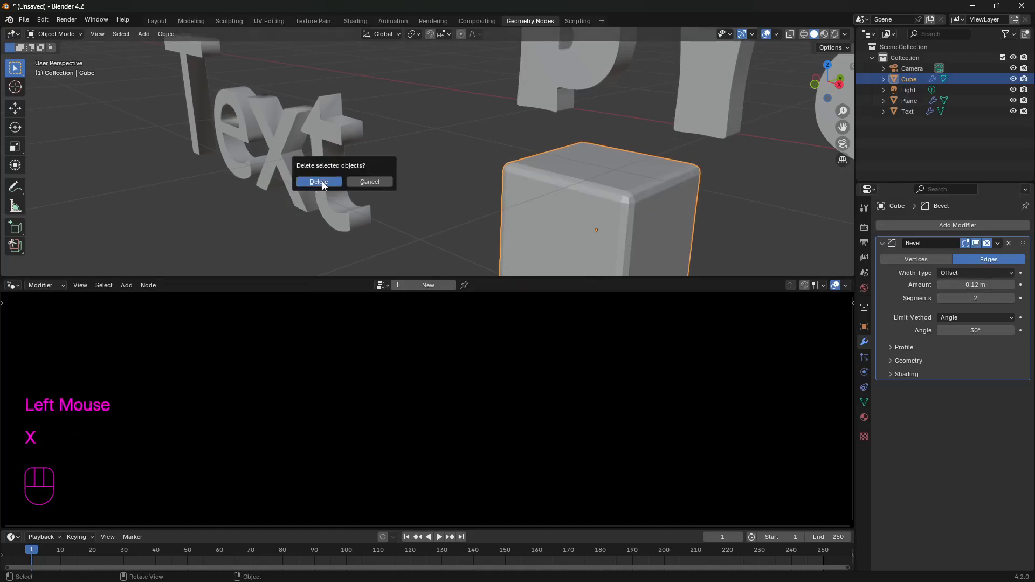
pyautogui.click(319, 182)
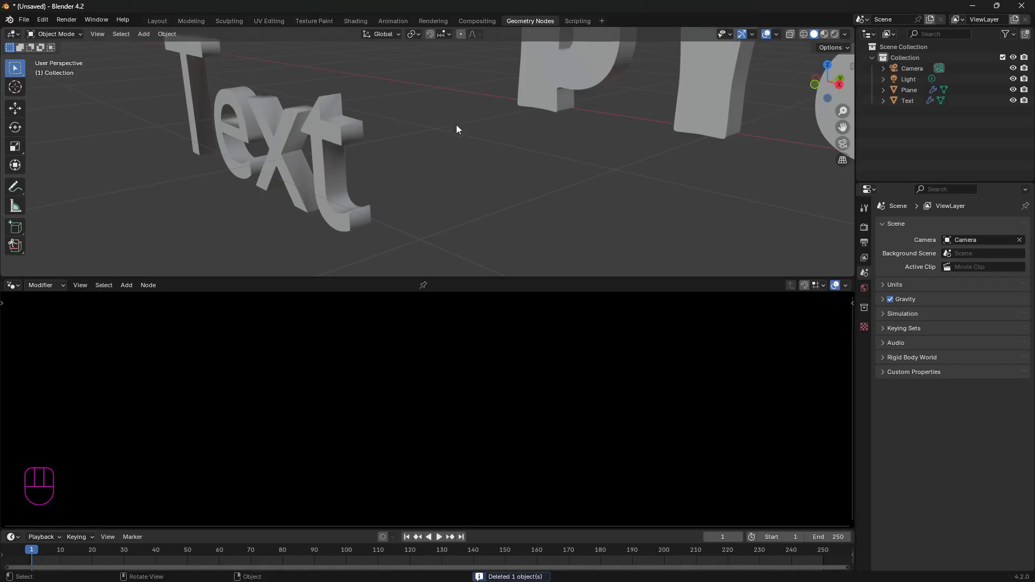
# Step: Delete the Text object and select the Plane to bring back its geometry node tree
pyautogui.click(319, 161)
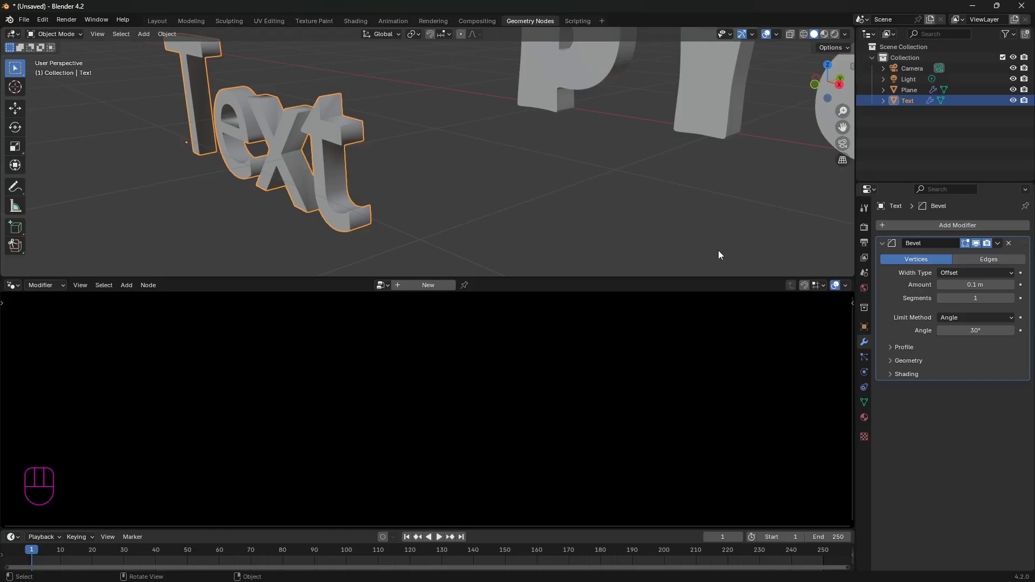
pyautogui.moveTo(655, 124); pyautogui.dragTo(163, 254, button='middle')
pyautogui.press('x')
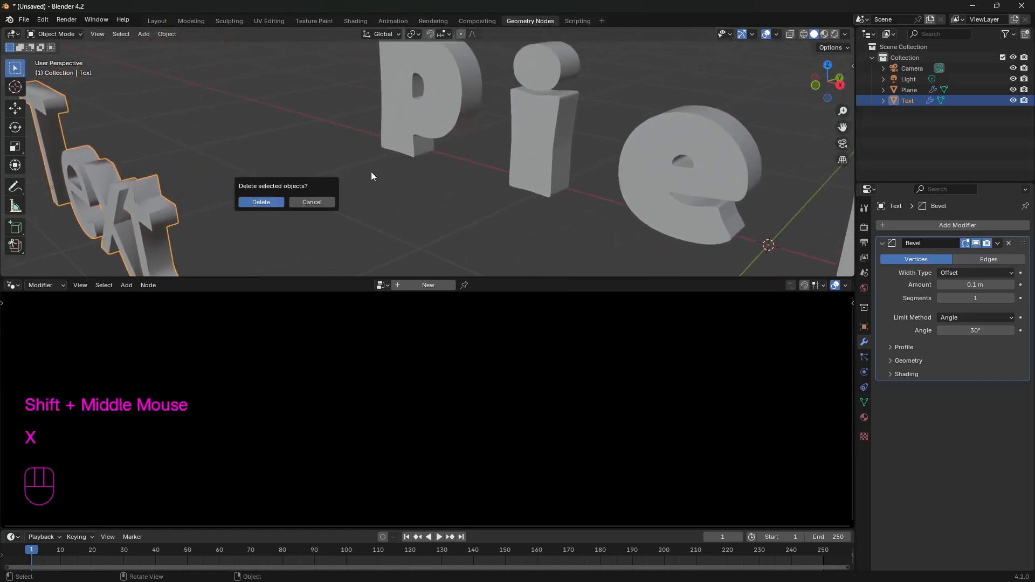
pyautogui.click(259, 202)
pyautogui.click(543, 150)
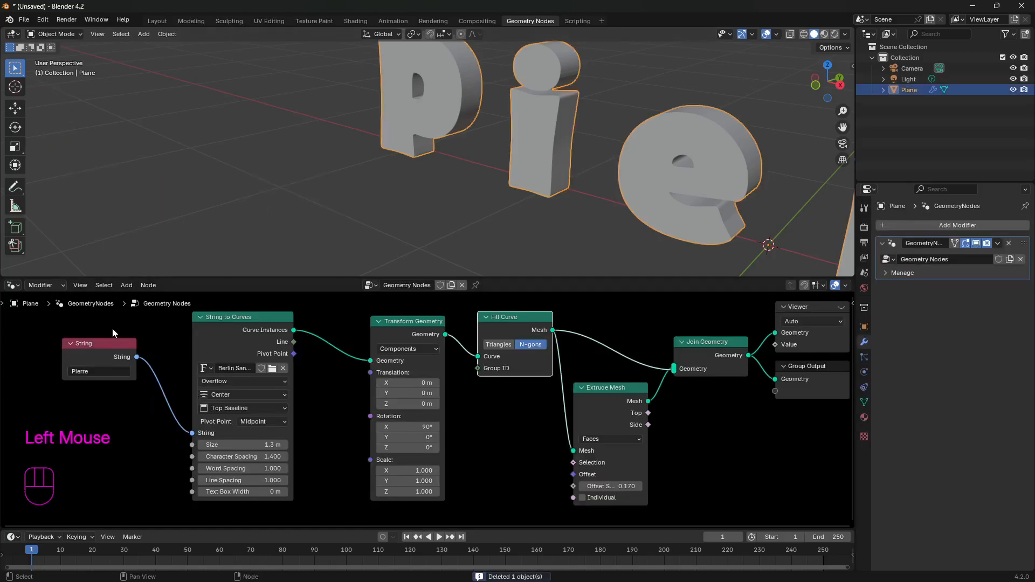
pyautogui.scroll(-2, 646, 324)
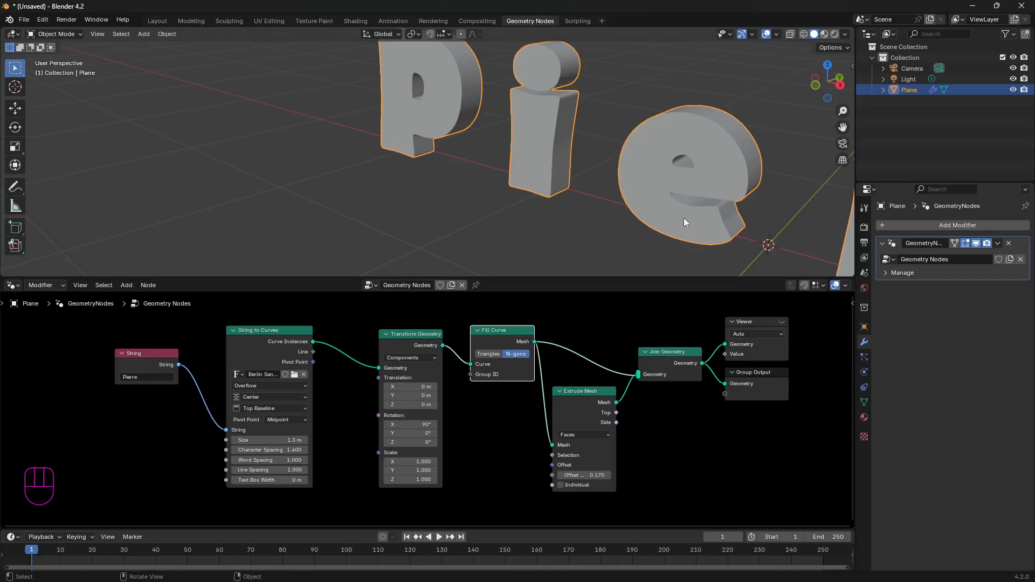
# Step: Search the available geometry nodes for a bevel node
pyautogui.click(510, 466)
pyautogui.hotkey('shift', 'a')
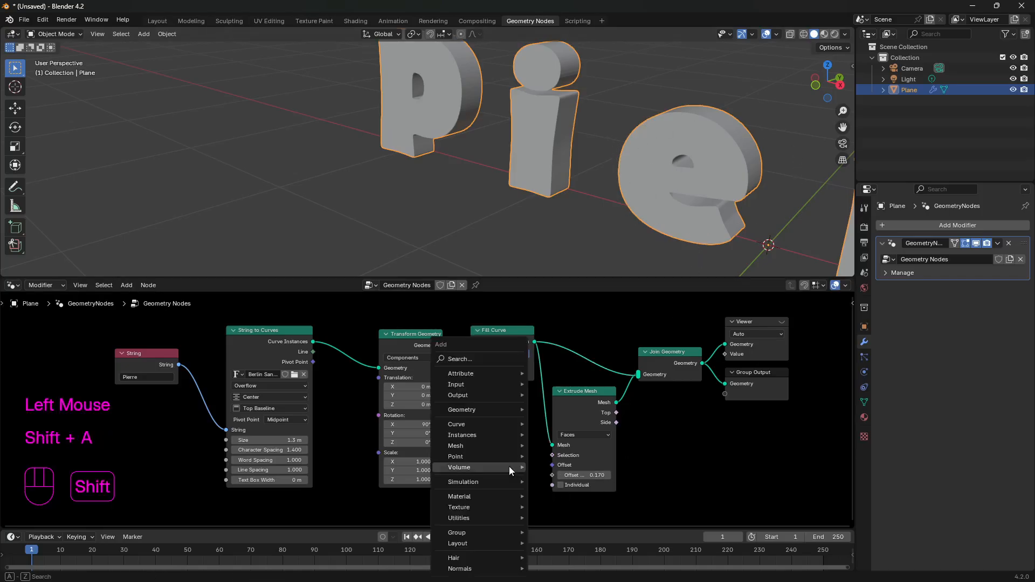
pyautogui.moveTo(509, 467)
pyautogui.write('bevel')
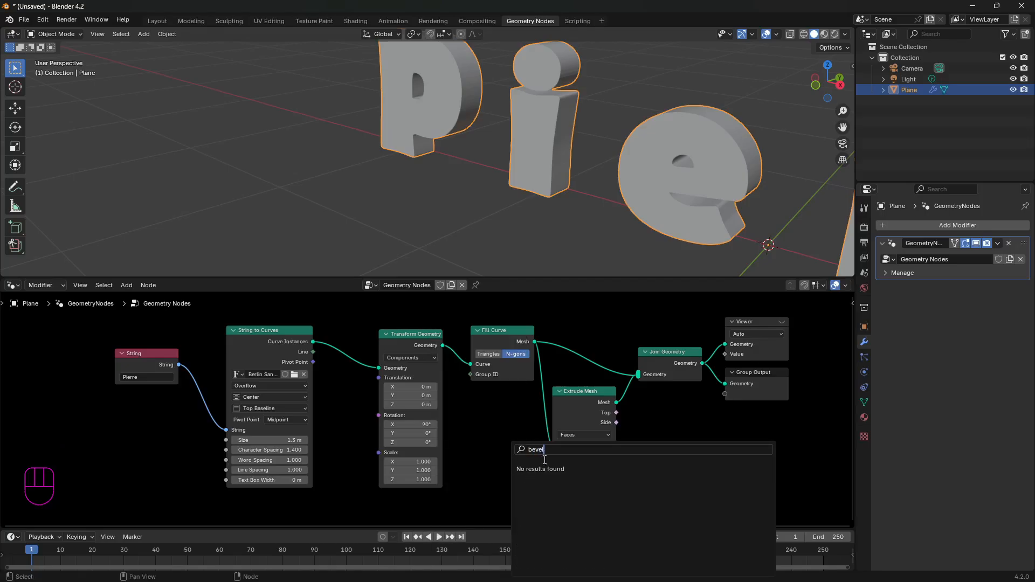
pyautogui.press('BackSpace')
pyautogui.press('BackSpace')
pyautogui.press('BackSpace')
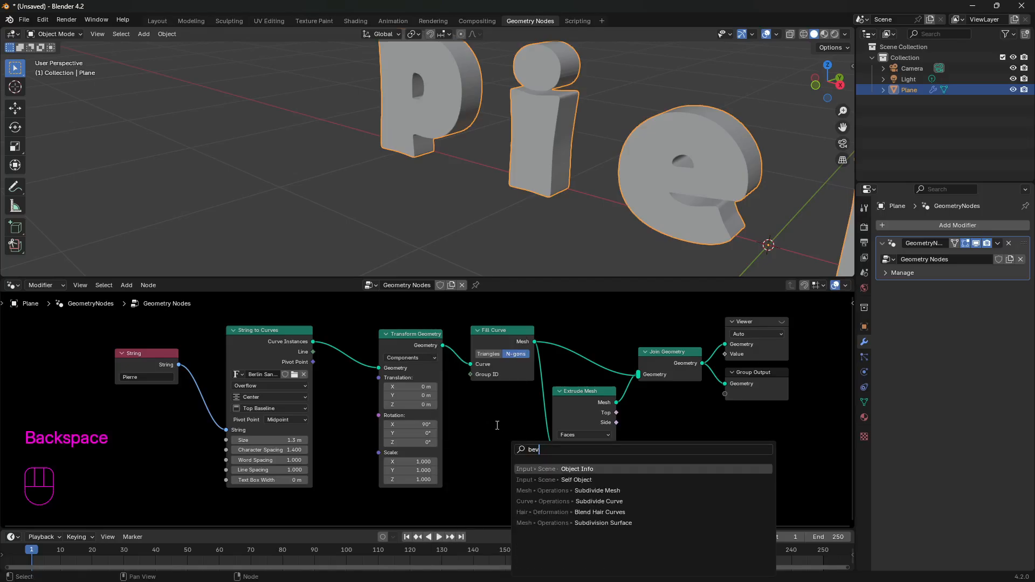
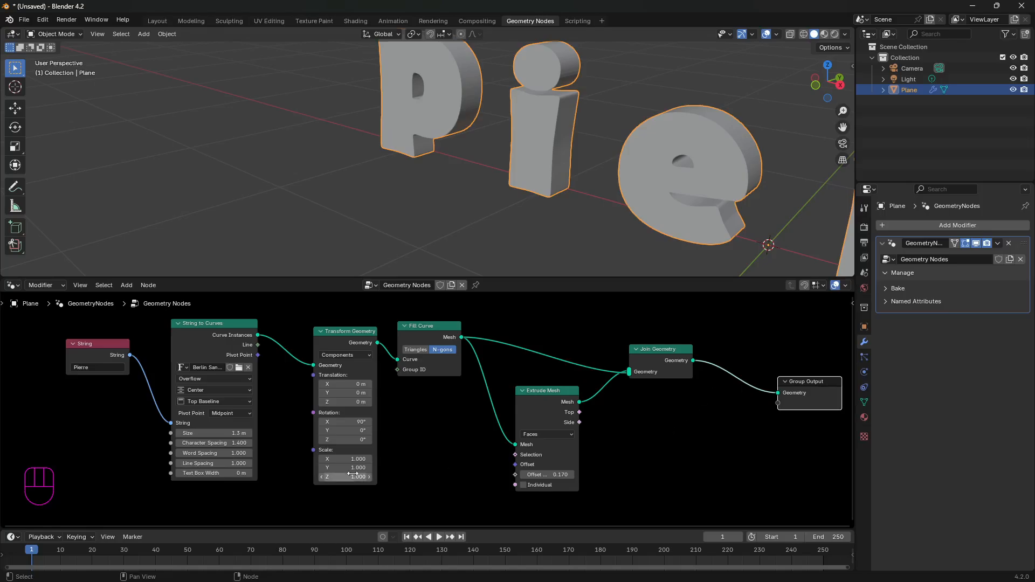
# Step: Spread out the String, String to Curves, Transform Geometry, Fill Curve, Join Geometry and Extrude Mesh nodes into a tidier layout
pyautogui.scroll(-1, 487, 438)
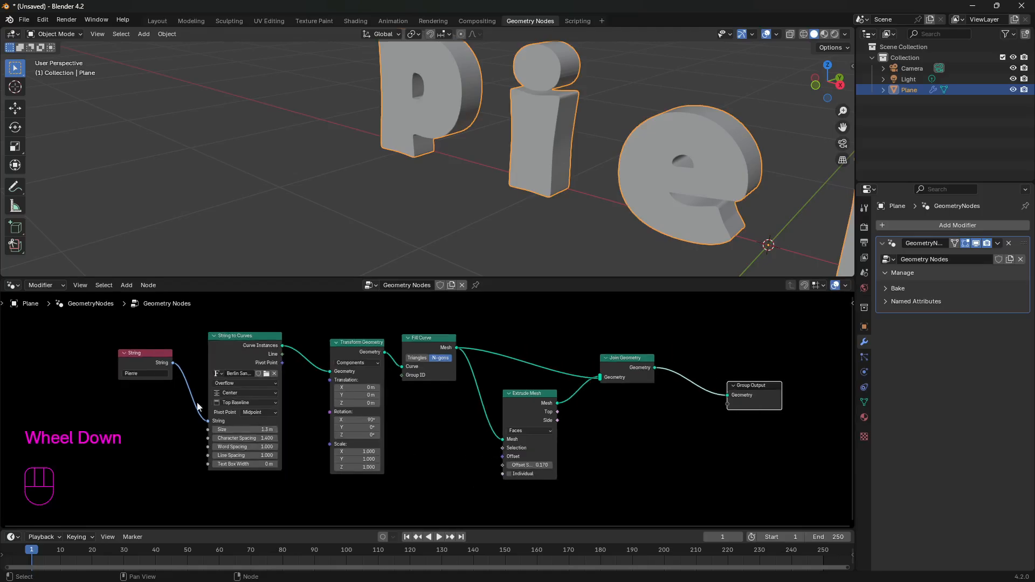
pyautogui.moveTo(139, 355); pyautogui.dragTo(69, 354)
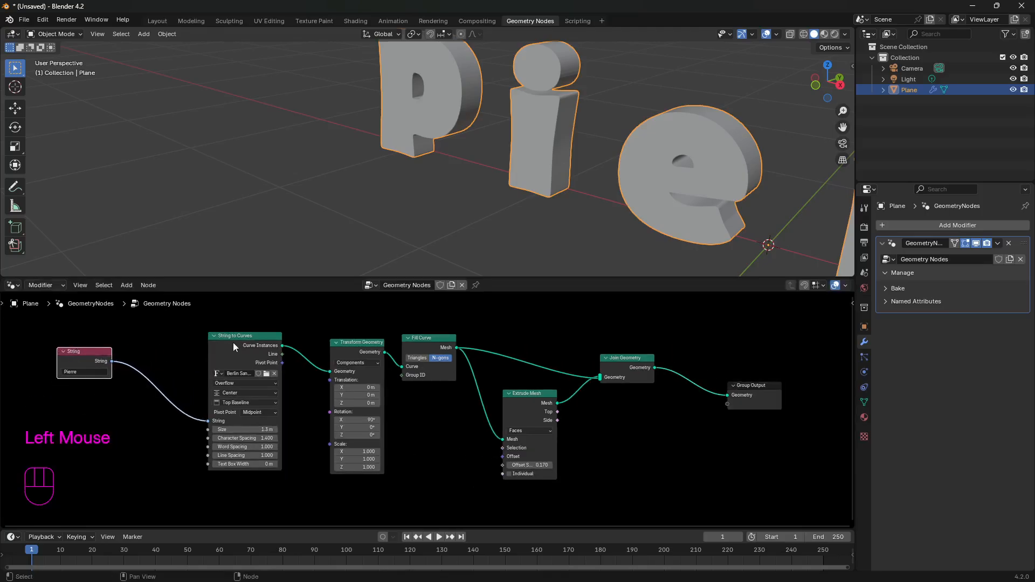
pyautogui.moveTo(237, 336); pyautogui.dragTo(193, 326)
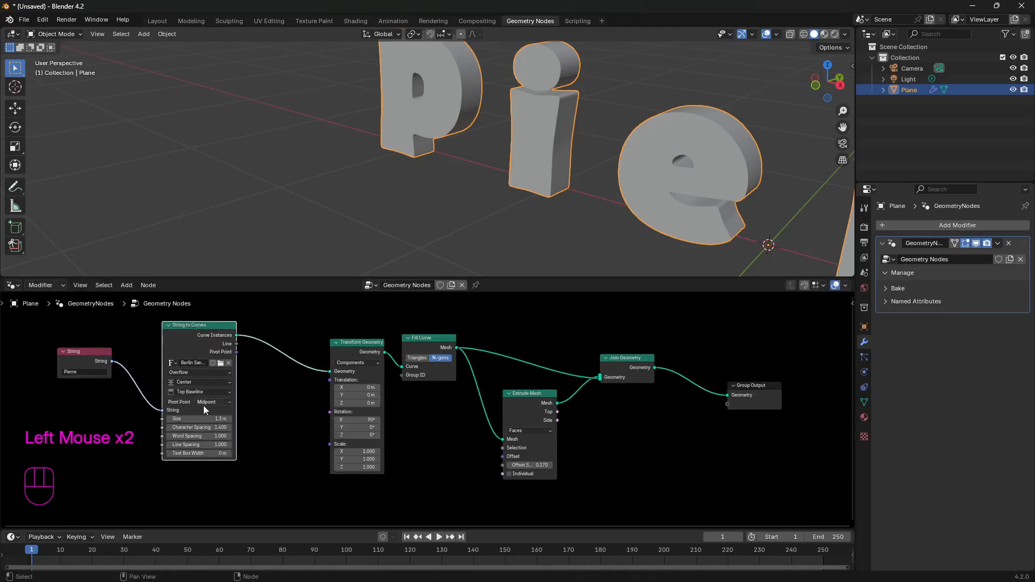
pyautogui.moveTo(357, 344); pyautogui.dragTo(326, 331)
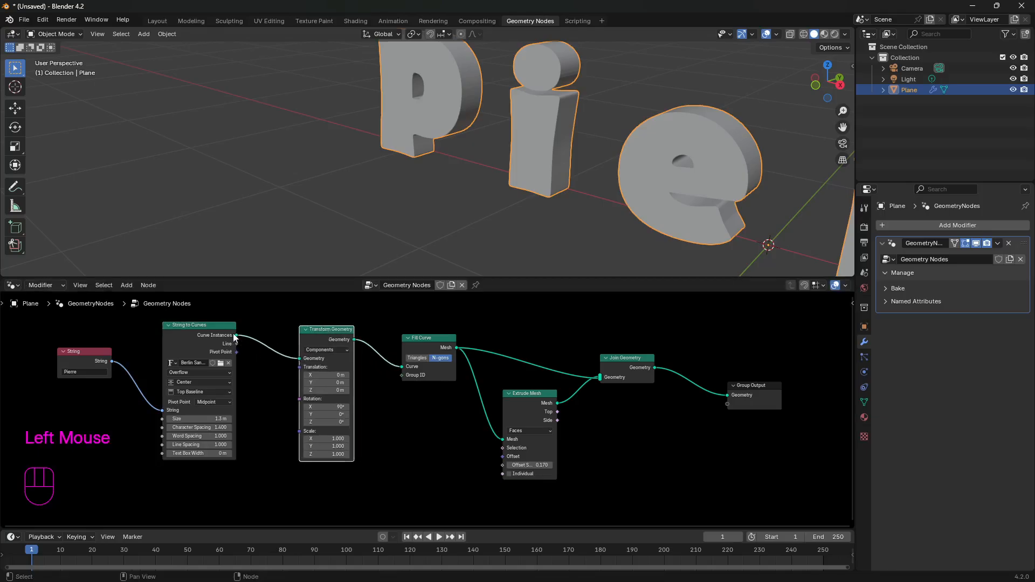
pyautogui.moveTo(424, 339); pyautogui.dragTo(408, 334)
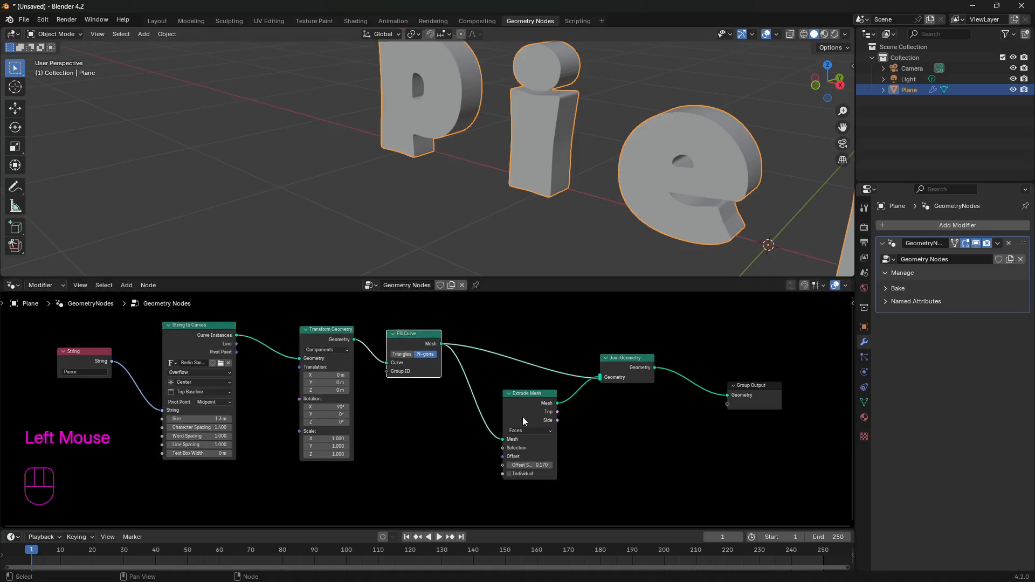
pyautogui.click(623, 359)
pyautogui.moveTo(623, 359); pyautogui.dragTo(646, 349)
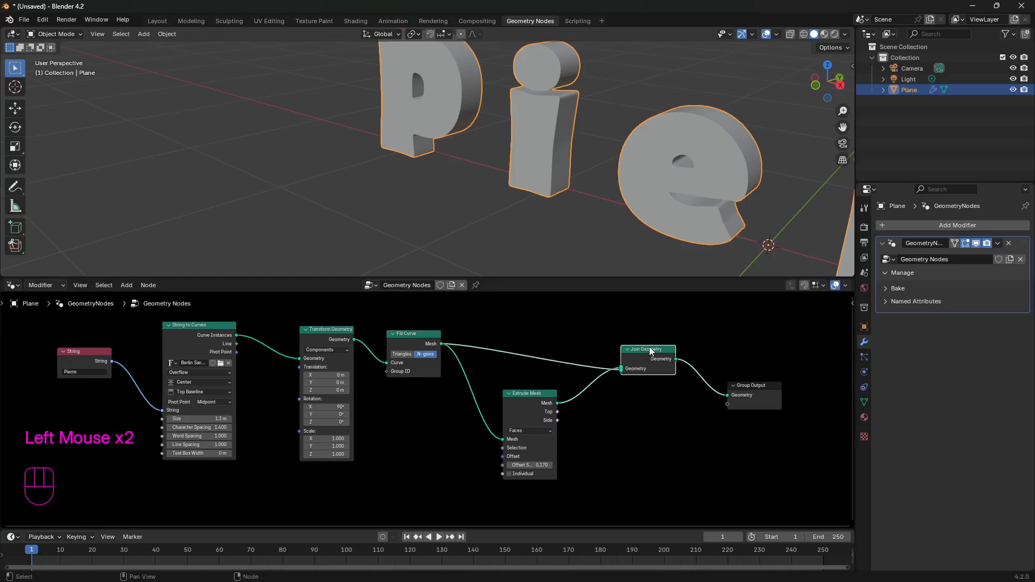
pyautogui.moveTo(530, 394); pyautogui.dragTo(539, 386)
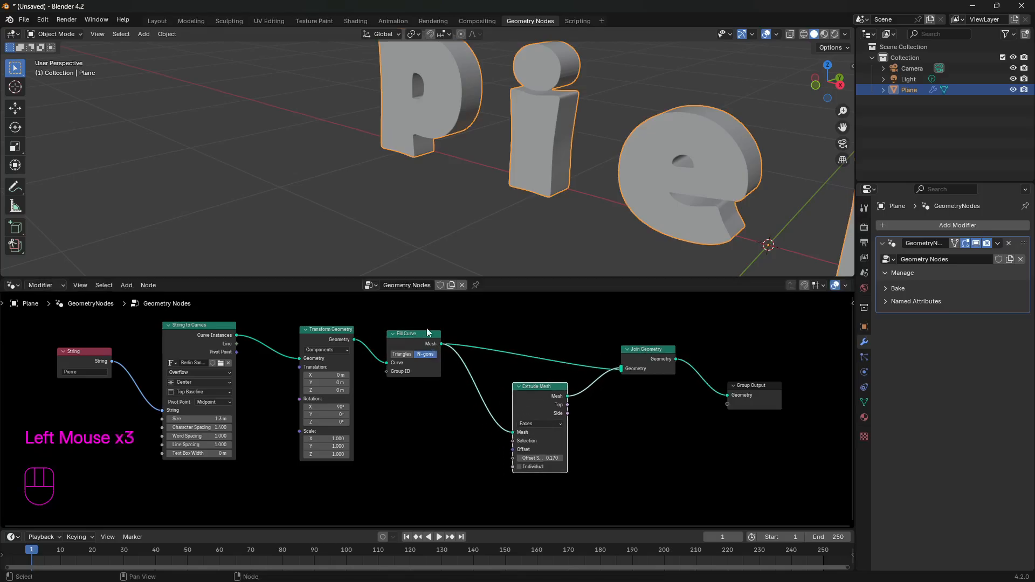
# Step: Make room beside the String node and insert a Slice String node before String to Curves, cutting and reconnecting its input link
pyautogui.moveTo(698, 154); pyautogui.dragTo(635, 161, button='middle')
pyautogui.scroll(-3, 616, 199)
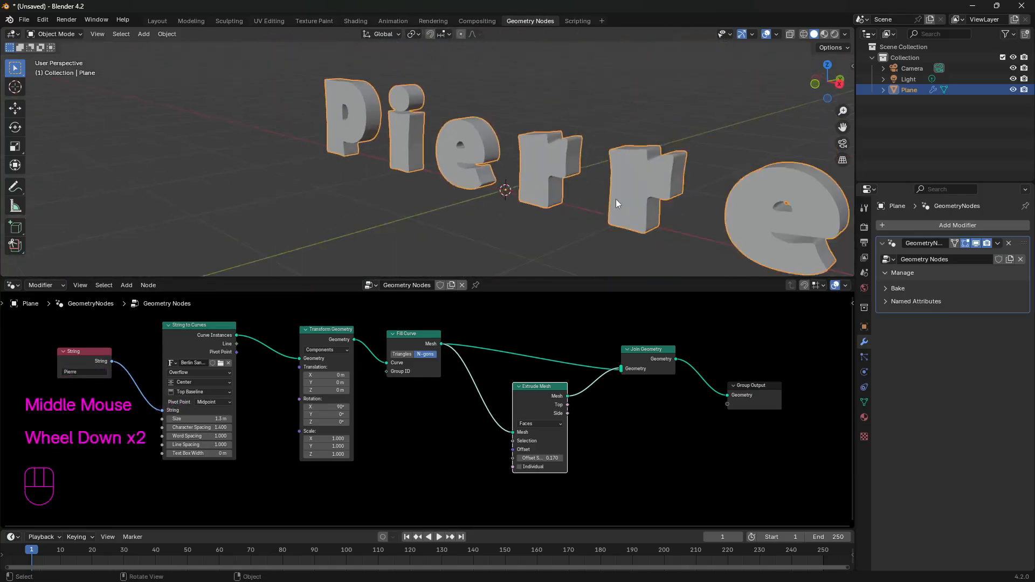
pyautogui.moveTo(574, 210); pyautogui.dragTo(581, 202, button='middle')
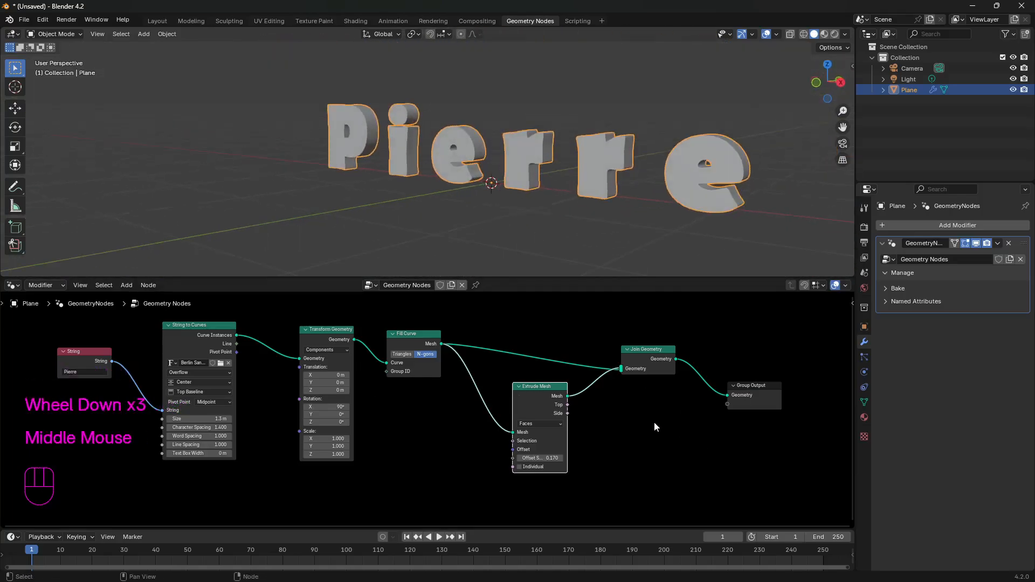
pyautogui.moveTo(655, 427); pyautogui.dragTo(770, 422, button='middle')
pyautogui.moveTo(226, 352); pyautogui.dragTo(141, 345)
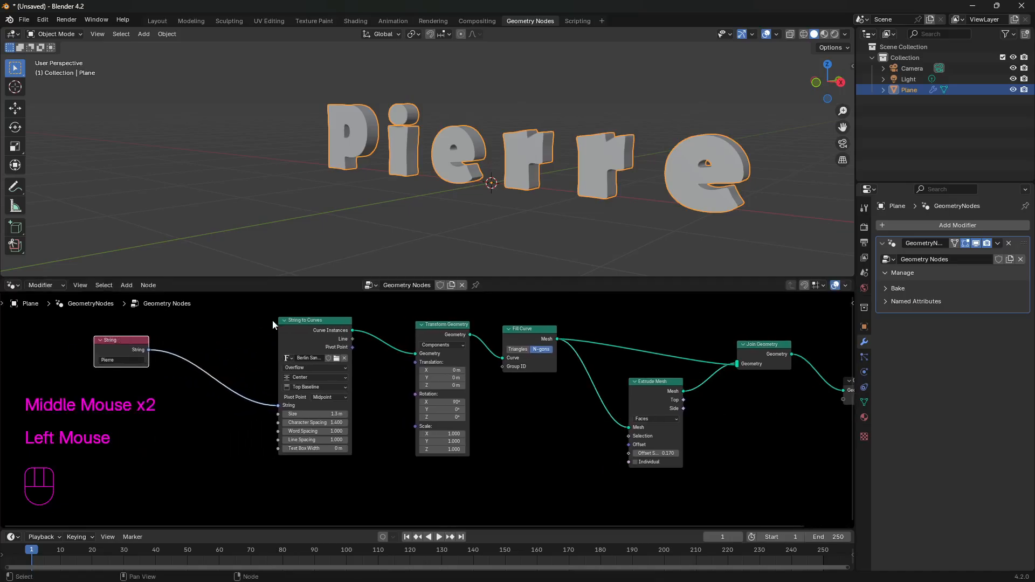
pyautogui.hotkey('shift', 'a')
pyautogui.write('string')
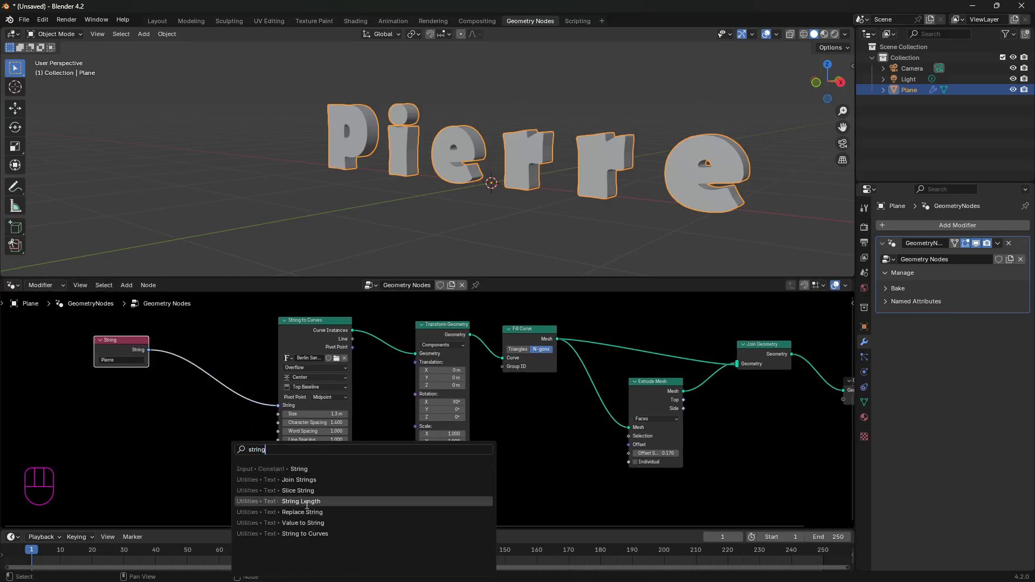
pyautogui.click(298, 491)
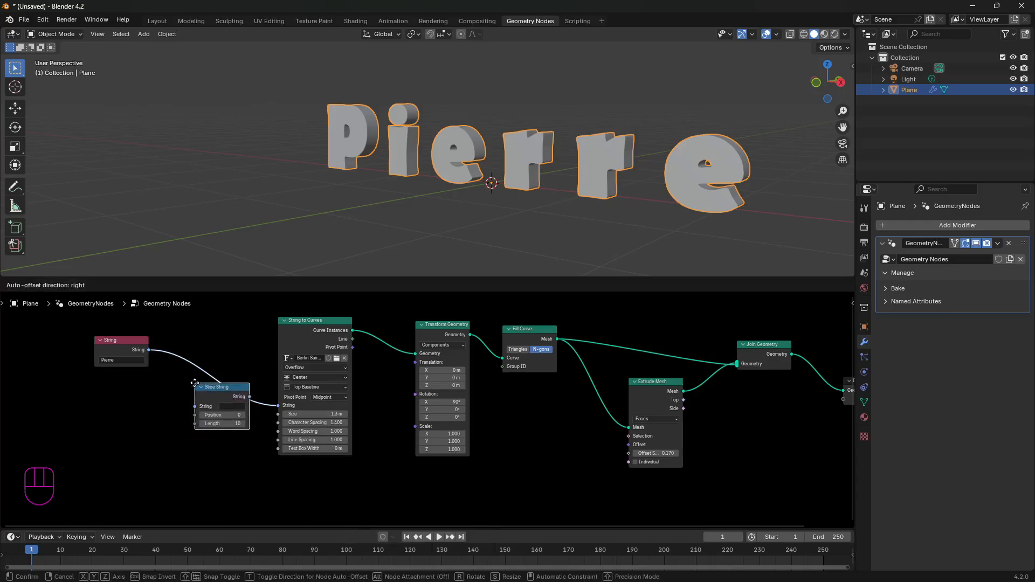
pyautogui.click(189, 377)
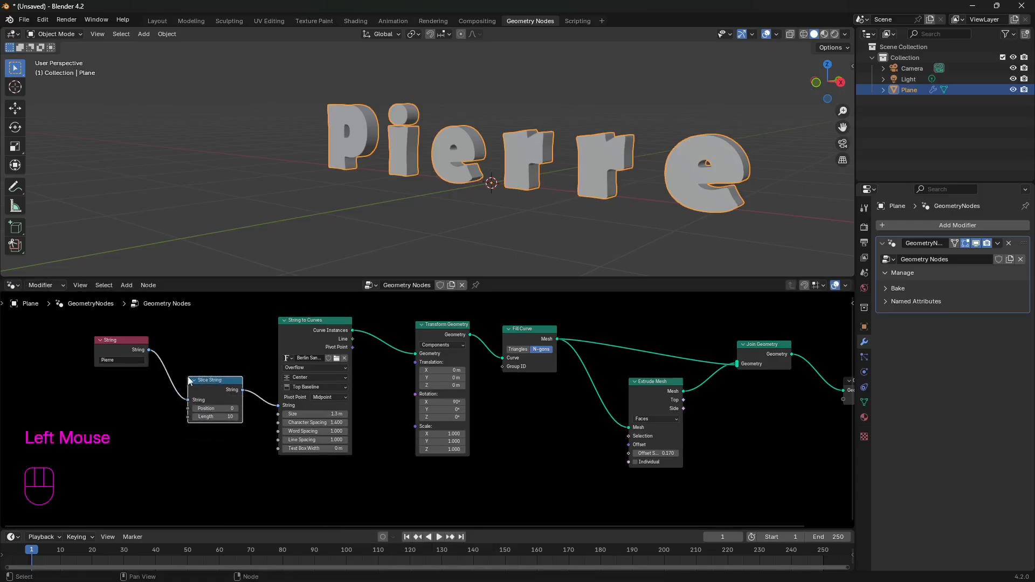
pyautogui.keyDown('ctrl'); pyautogui.moveTo(186, 402); pyautogui.dragTo(142, 354, button='right'); pyautogui.keyUp('ctrl')
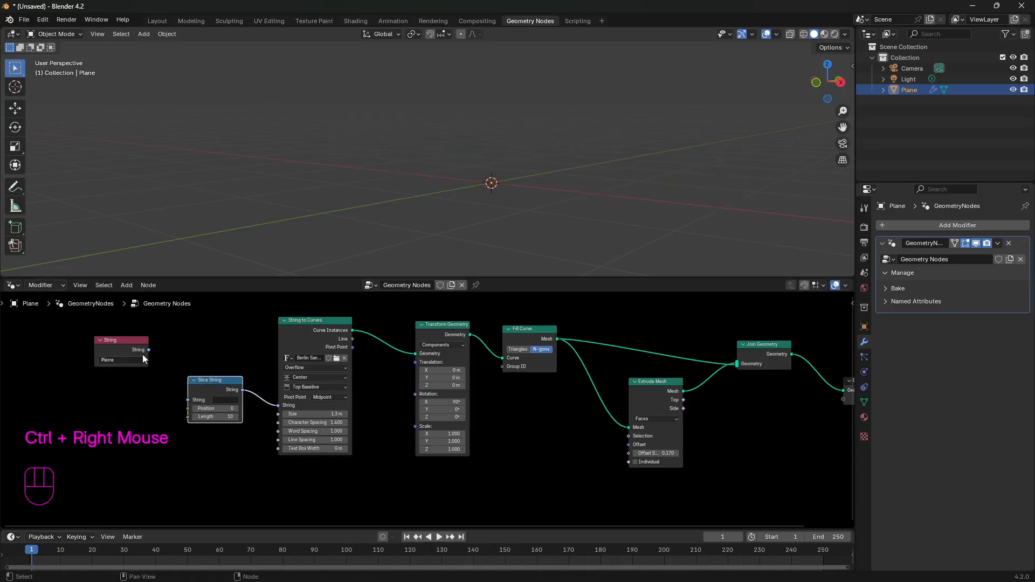
pyautogui.moveTo(148, 350); pyautogui.dragTo(187, 400)
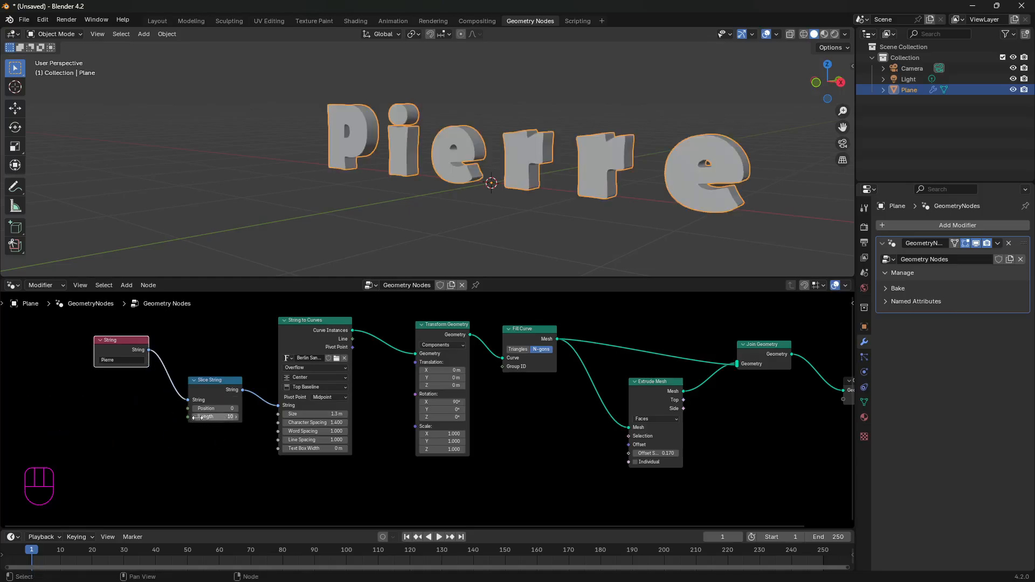
# Step: Reduce the Slice String node's Length to 2
pyautogui.click(195, 418)
pyautogui.click(194, 418)
pyautogui.click(195, 417)
pyautogui.click(195, 417)
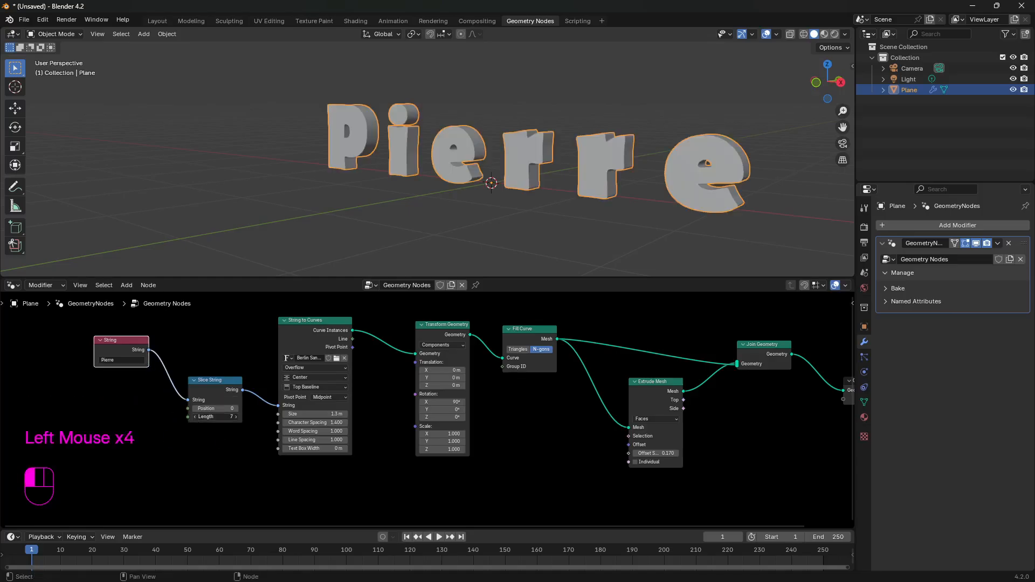
pyautogui.moveTo(216, 416)
pyautogui.mouseDown()
pyautogui.moveTo(190, 416)
pyautogui.moveTo(224, 417)
pyautogui.moveTo(196, 421)
pyautogui.mouseUp()
pyautogui.click(196, 418)
pyautogui.click(195, 418)
pyautogui.click(196, 418)
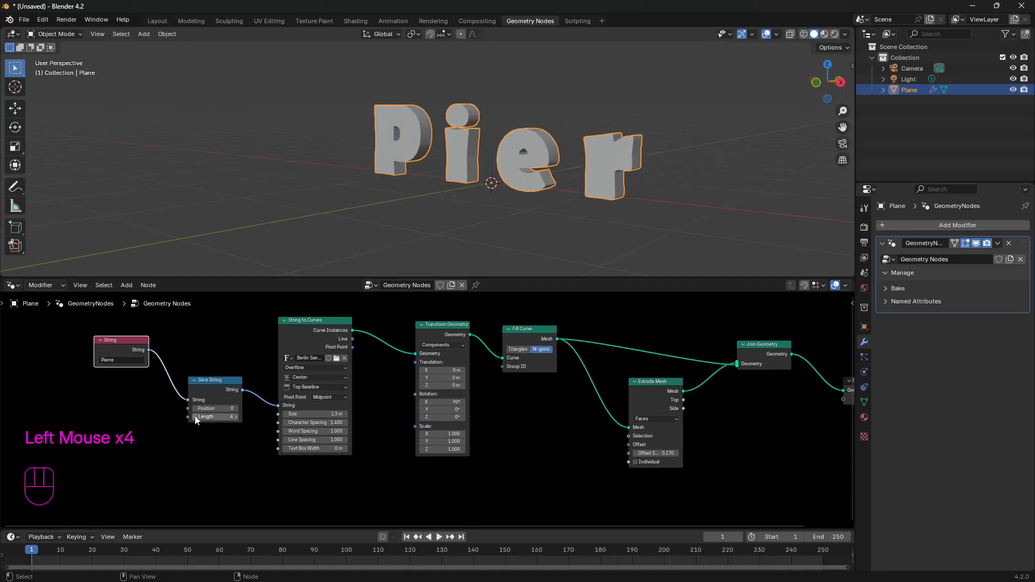
pyautogui.click(196, 418)
pyautogui.click(196, 418)
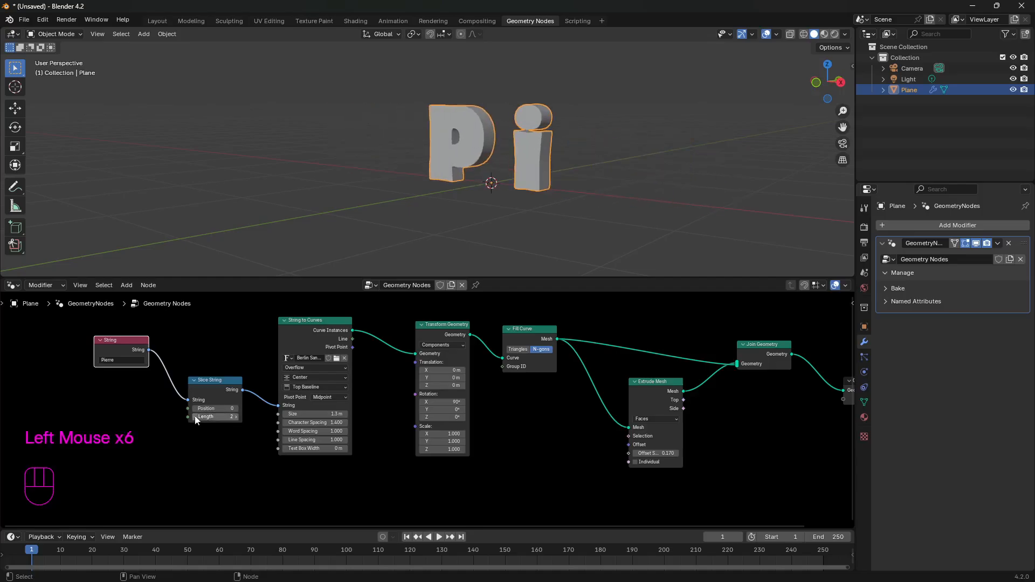
# Step: Set the Slice String node's Position to 2 and Length to 3 after trying neighbouring start positions
pyautogui.click(237, 409)
pyautogui.click(236, 409)
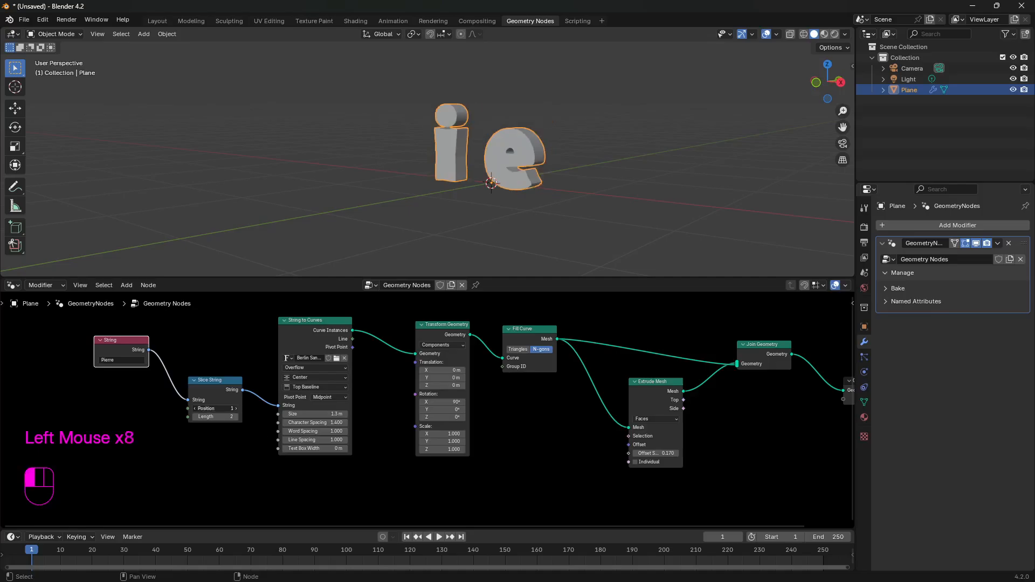
pyautogui.click(236, 417)
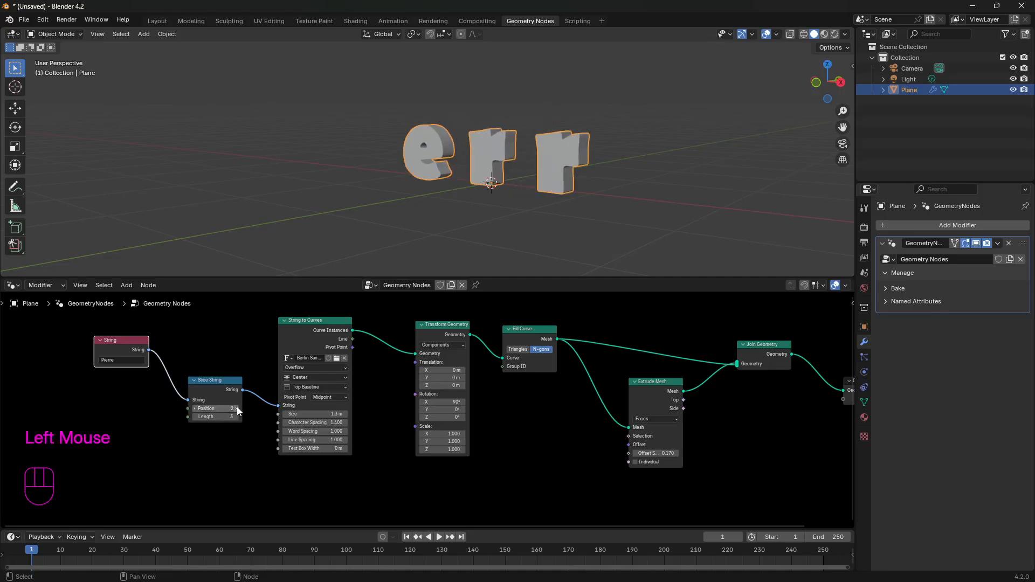
pyautogui.click(237, 408)
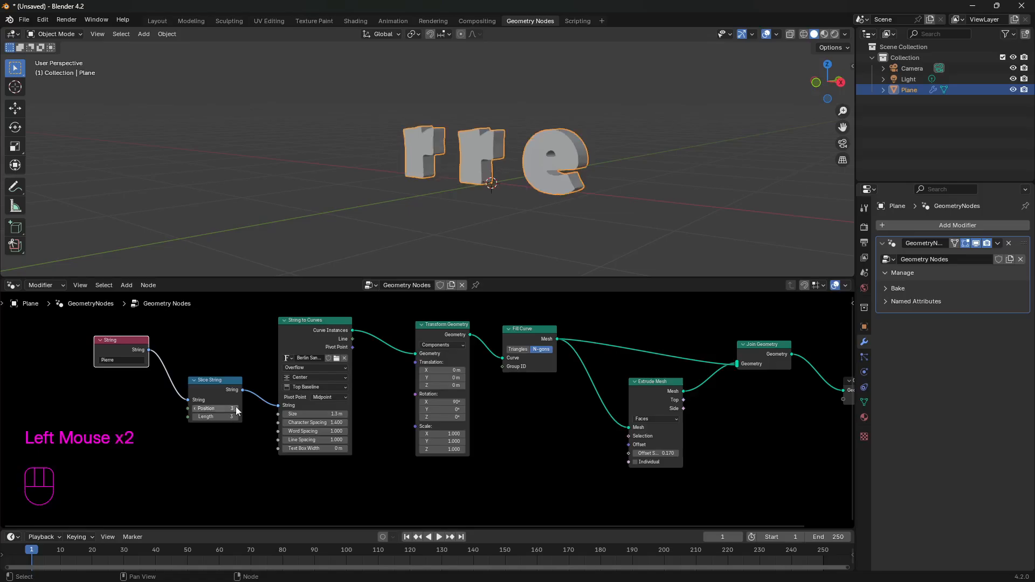
pyautogui.click(194, 409)
pyautogui.click(186, 410)
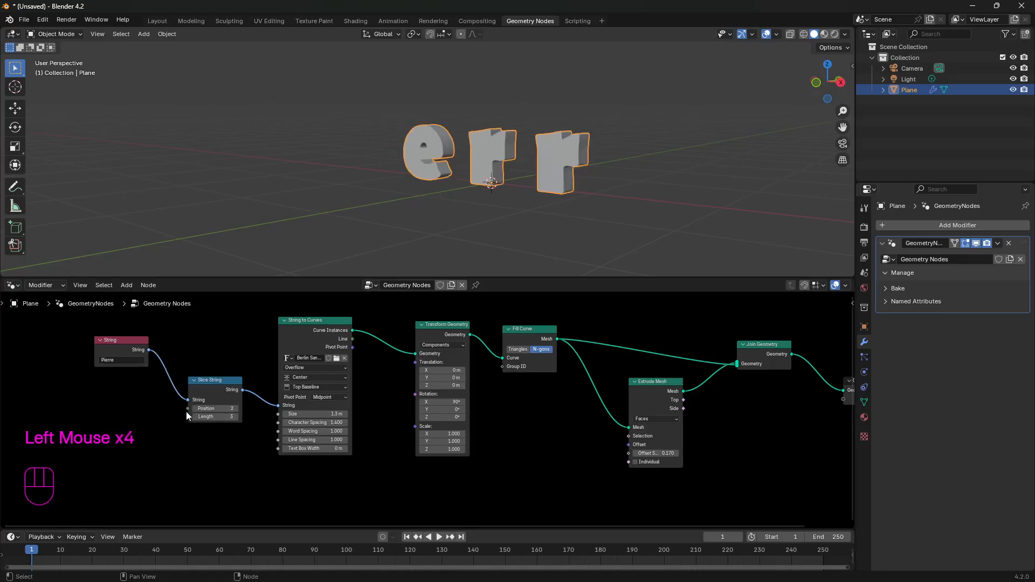
# Step: Dismiss the message notification and delete the Slice String node
pyautogui.click(213, 384)
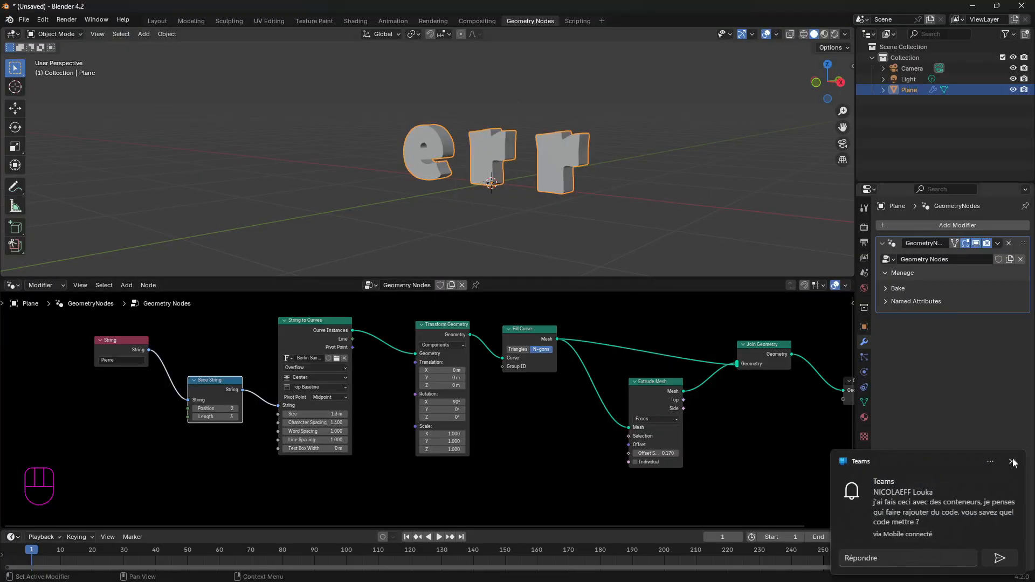
pyautogui.click(1012, 462)
pyautogui.click(206, 388)
pyautogui.click(212, 377)
pyautogui.press('x')
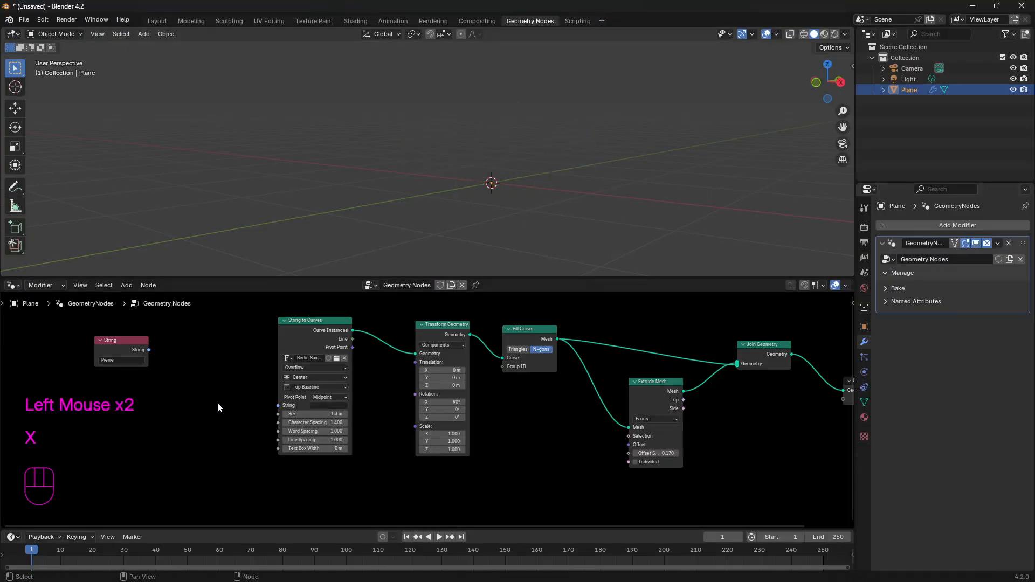
# Step: Add a Join Strings node before String to Curves and connect its output to the String input
pyautogui.hotkey('shift', 'a')
pyautogui.write('string')
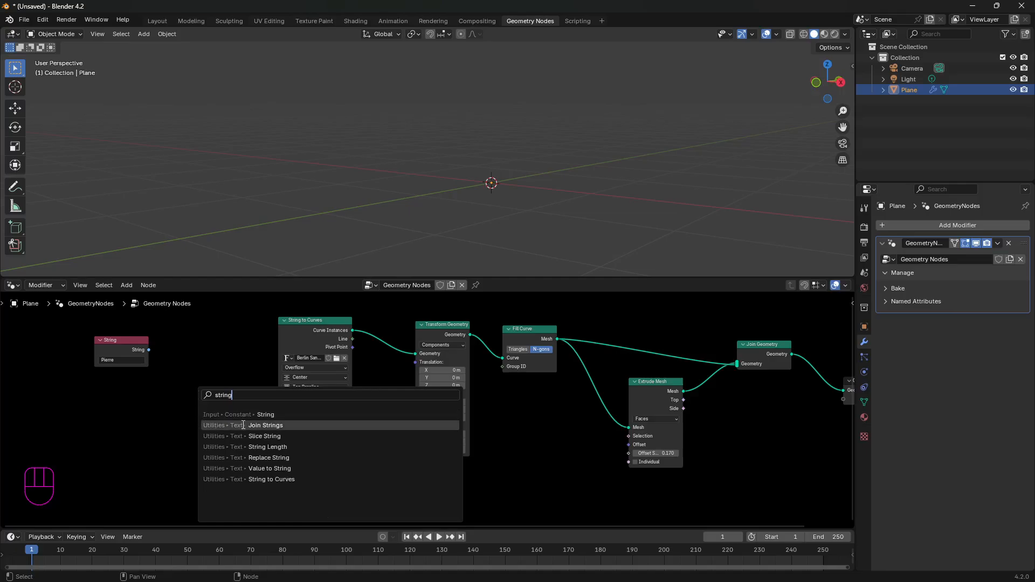
pyautogui.click(242, 426)
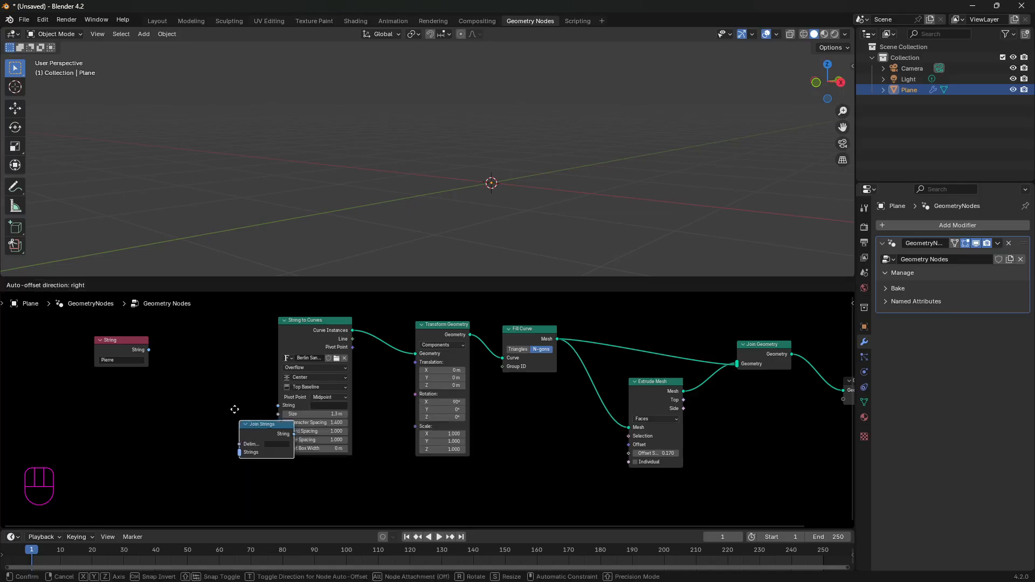
pyautogui.click(182, 359)
pyautogui.moveTo(241, 383); pyautogui.dragTo(280, 406)
# Step: Move the String node clear of Join Strings, duplicate it and place the copy well below the original
pyautogui.moveTo(121, 342); pyautogui.dragTo(112, 332)
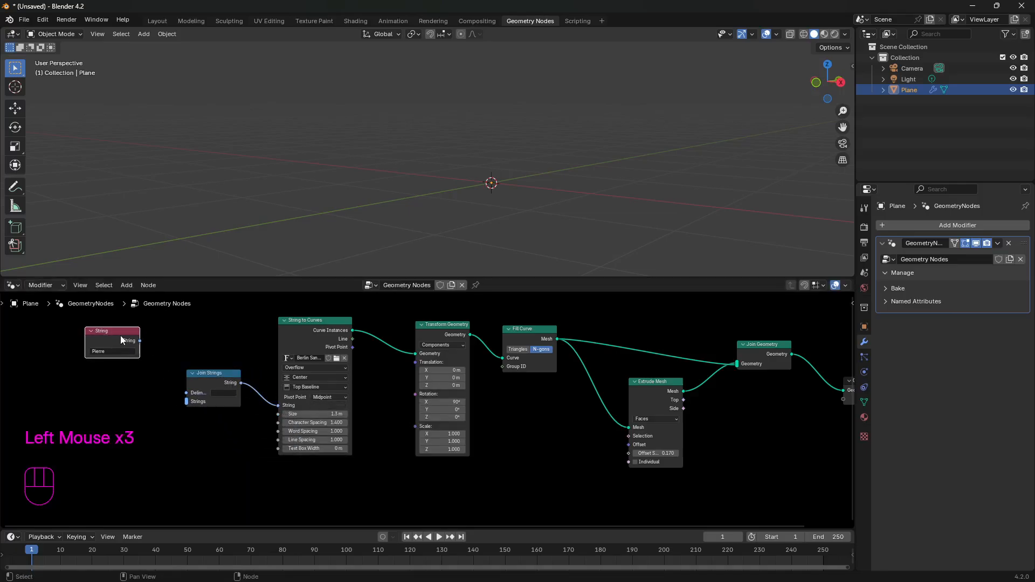
pyautogui.click(121, 336)
pyautogui.hotkey('shift', 'd')
pyautogui.click(118, 384)
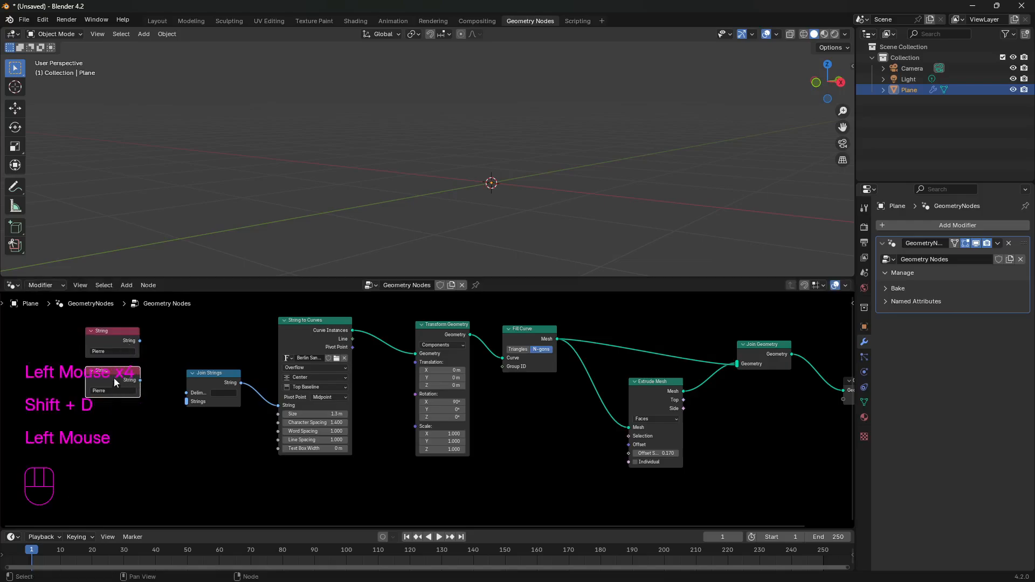
pyautogui.moveTo(114, 377); pyautogui.dragTo(120, 488)
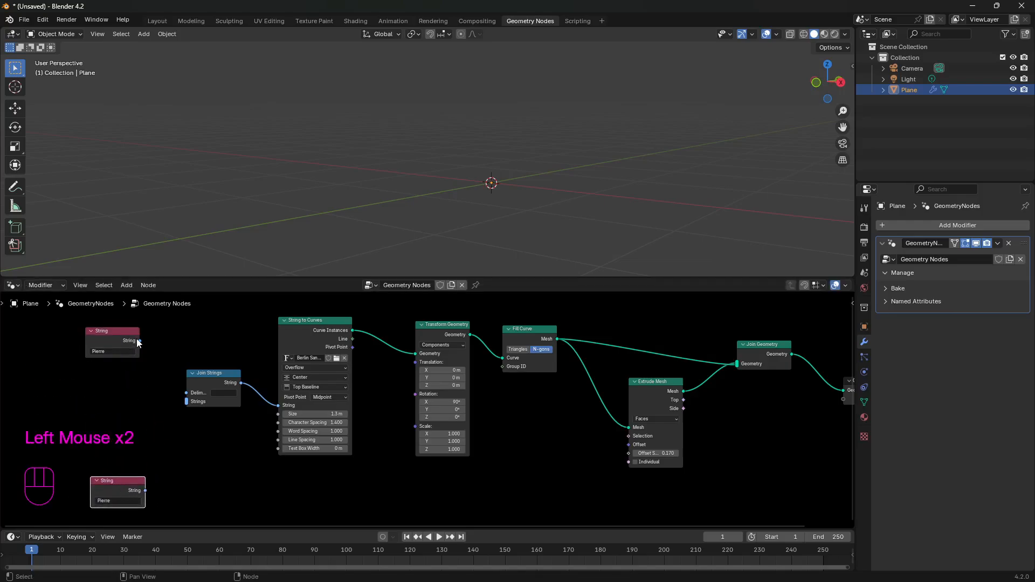
# Step: Change the duplicated String node's text to a different first name and connect both String nodes to the Strings input of Join Strings
pyautogui.moveTo(139, 341); pyautogui.dragTo(186, 402)
pyautogui.click(117, 500)
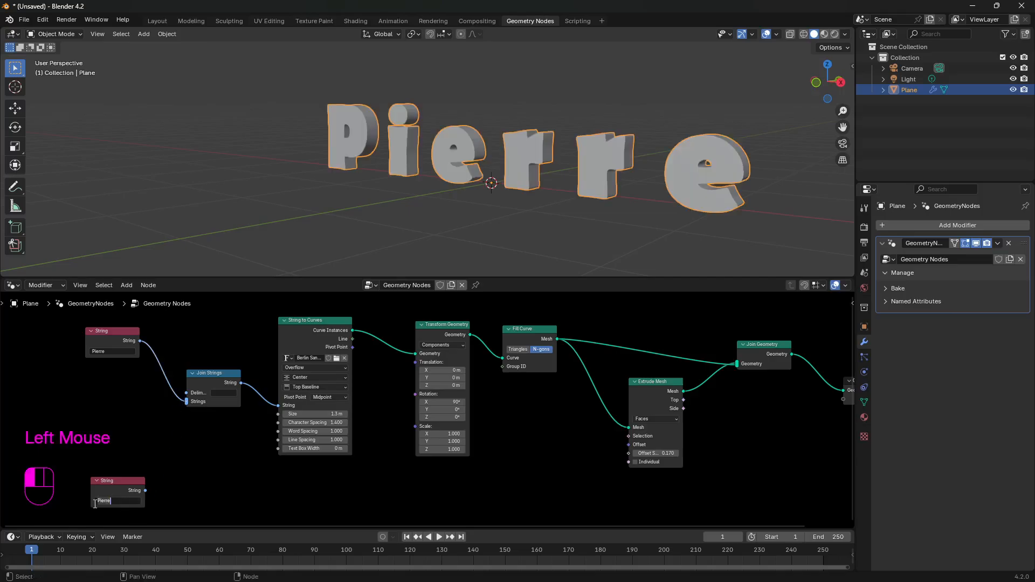
pyautogui.write('Paul')
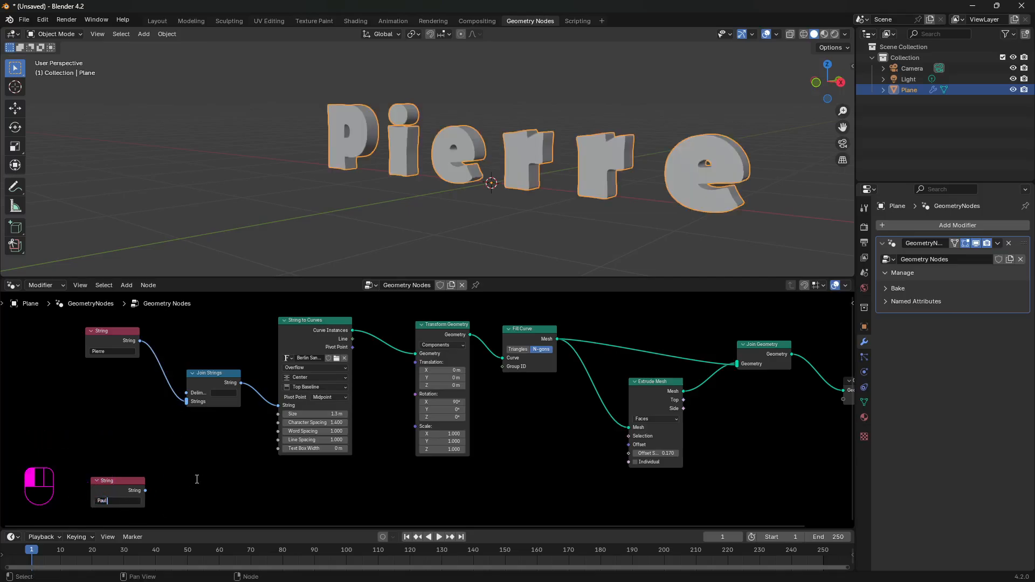
pyautogui.click(196, 479)
pyautogui.moveTo(145, 490); pyautogui.dragTo(187, 408)
pyautogui.scroll(-3, 542, 243)
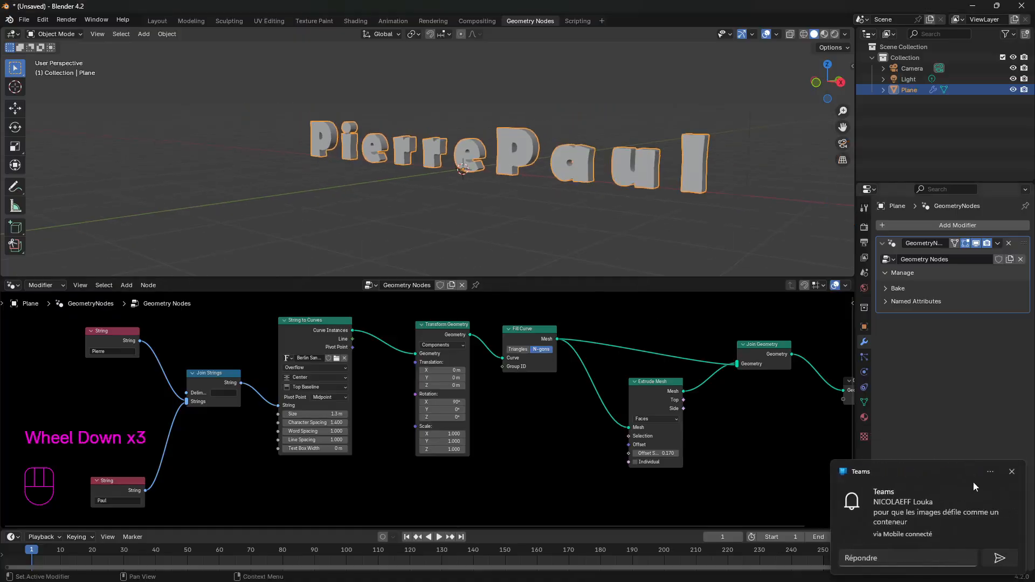
# Step: Dismiss the notification and set the Join Strings delimiter first to a space, then to "+"
pyautogui.click(1011, 472)
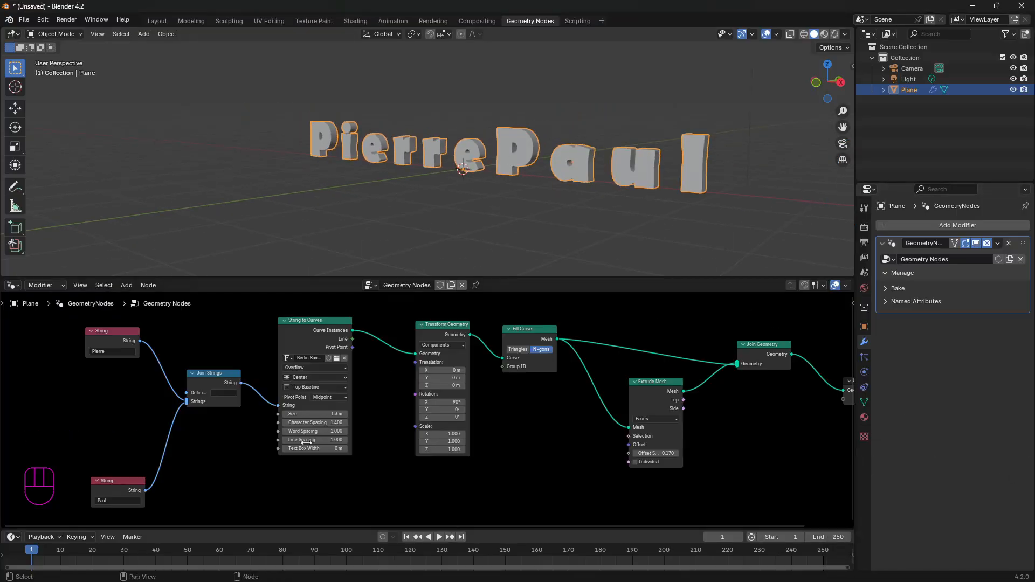
pyautogui.click(227, 395)
pyautogui.press('Return')
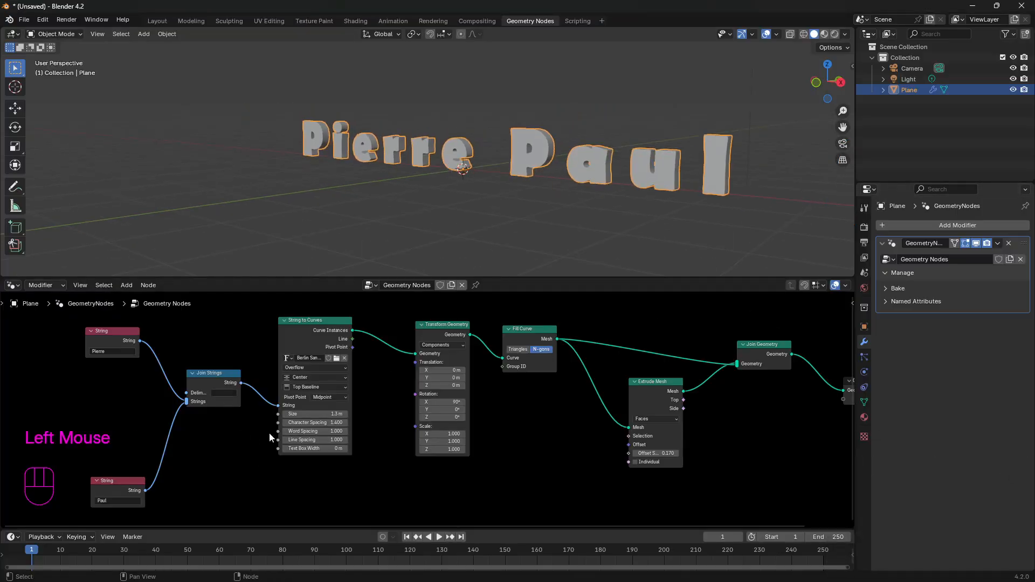
pyautogui.click(223, 395)
pyautogui.press('Return')
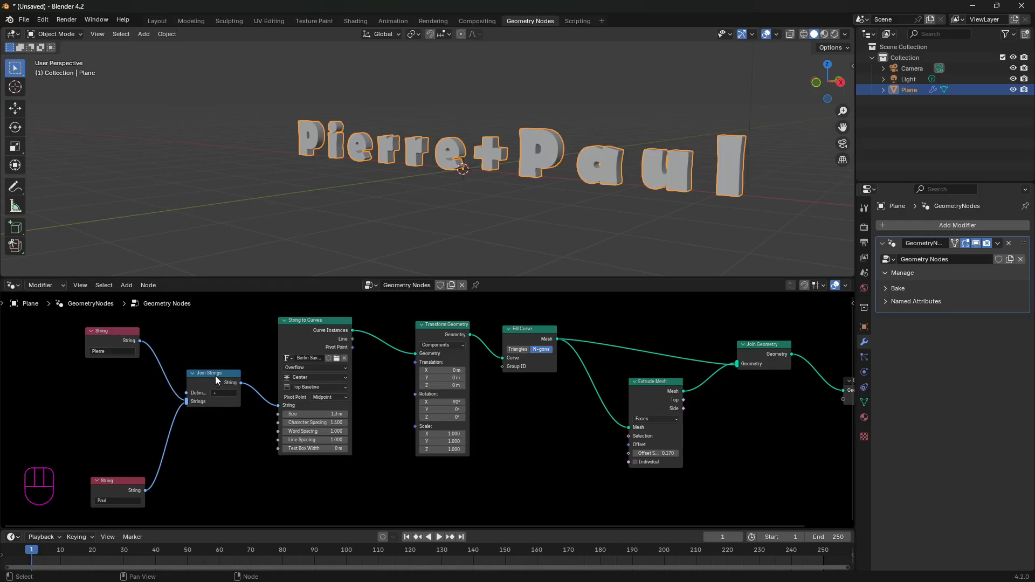
pyautogui.moveTo(561, 210); pyautogui.dragTo(578, 192, button='middle')
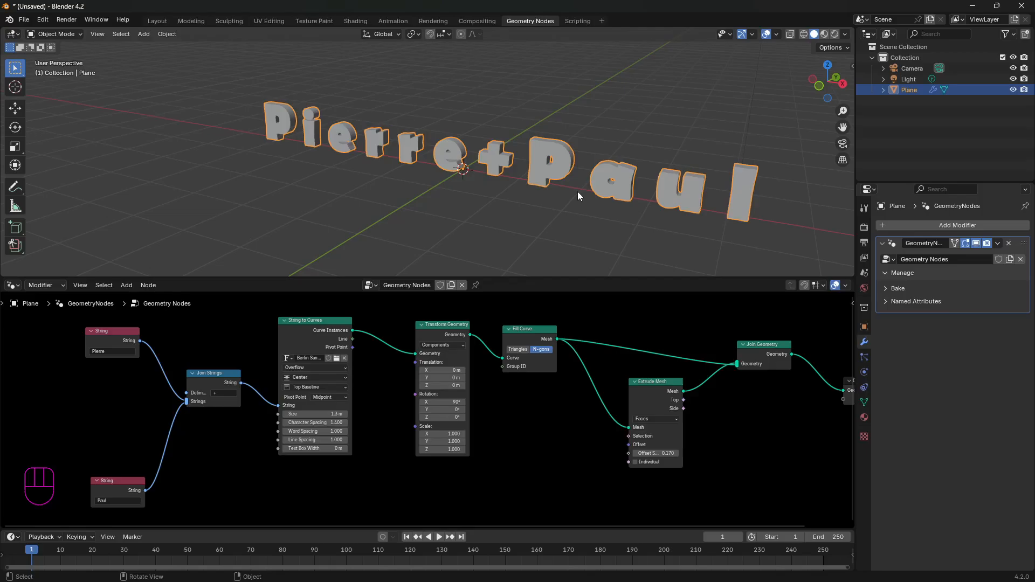
# Step: Delete the Join Strings node and add a String Length node in its place
pyautogui.click(206, 390)
pyautogui.press('x')
pyautogui.hotkey('shift', 'a')
pyautogui.moveTo(248, 442)
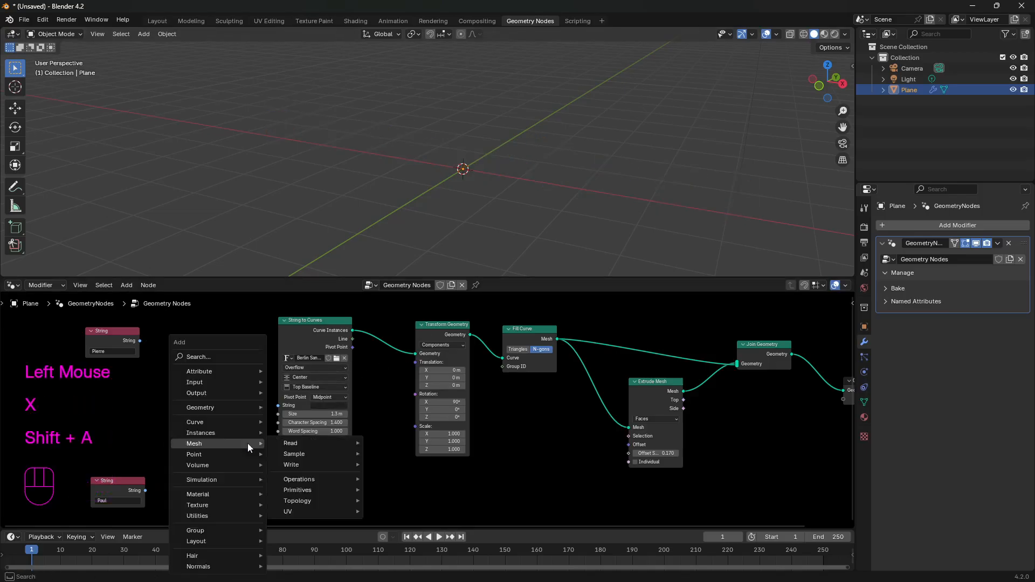
pyautogui.write('string')
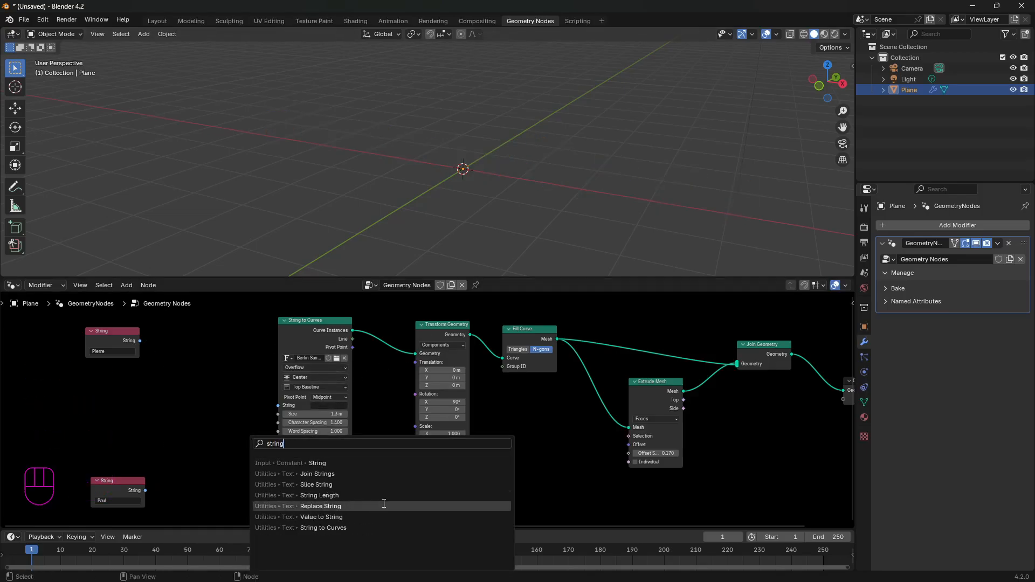
pyautogui.click(344, 496)
pyautogui.click(171, 401)
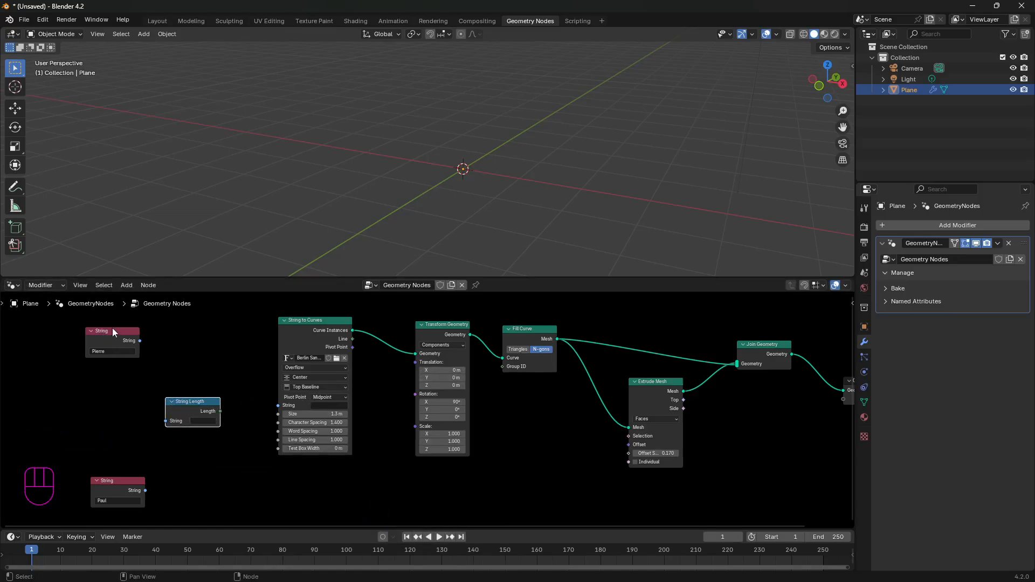
# Step: Rearrange the original String and String Length nodes side by side and link the String output to String Length
pyautogui.moveTo(113, 332); pyautogui.dragTo(74, 355)
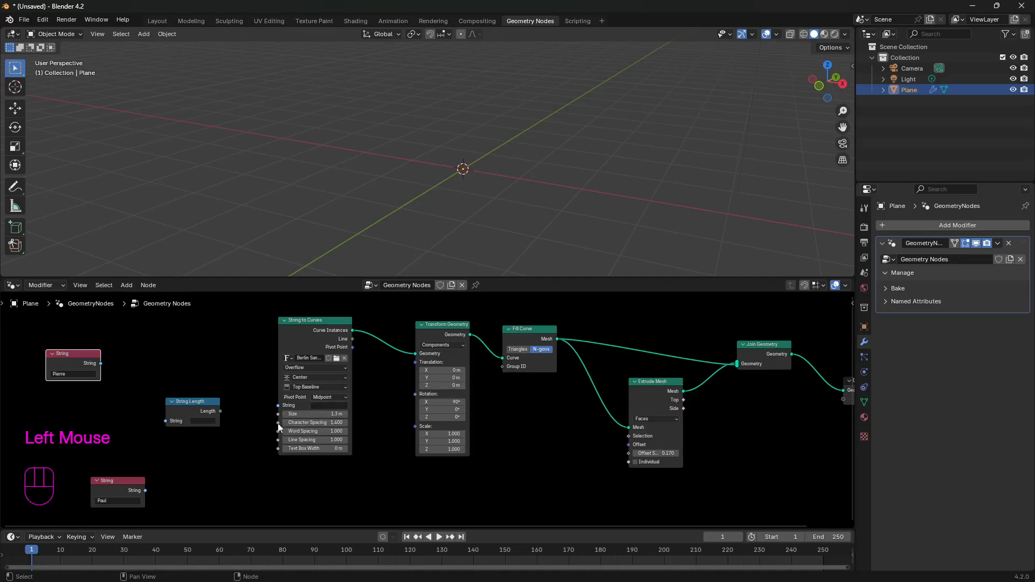
pyautogui.moveTo(197, 402); pyautogui.dragTo(194, 364)
pyautogui.moveTo(101, 364); pyautogui.dragTo(164, 383)
pyautogui.click(216, 371)
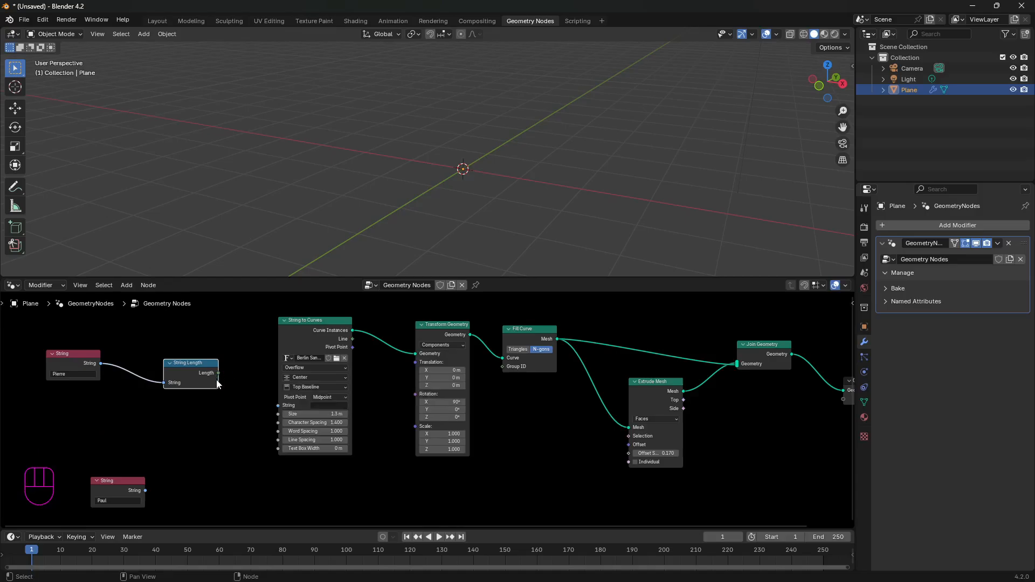
pyautogui.moveTo(217, 384); pyautogui.dragTo(193, 385)
pyautogui.click(257, 467)
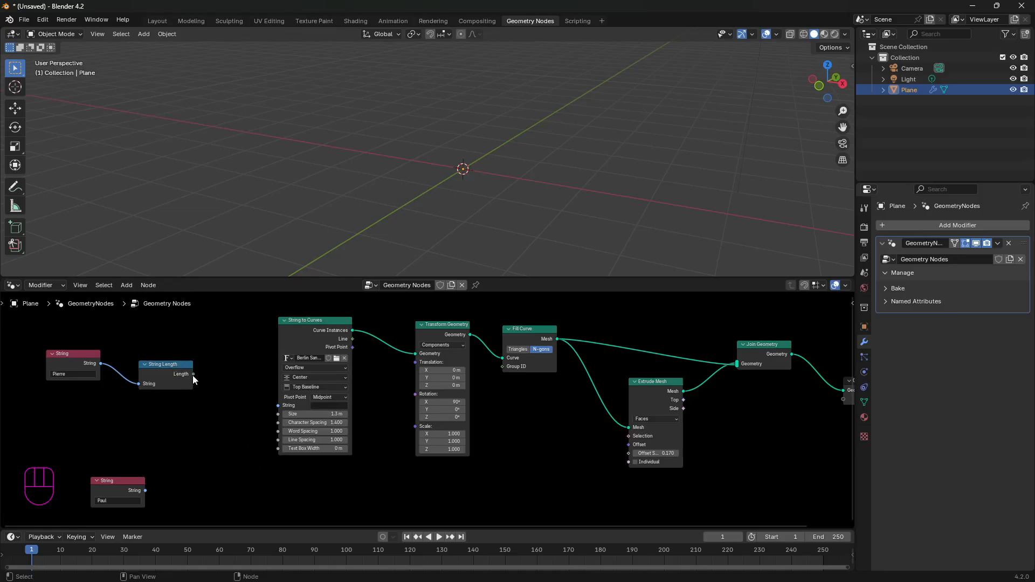
# Step: Try linking String Length's Length output directly to the String input of String to Curves, and cut that link
pyautogui.moveTo(194, 375); pyautogui.dragTo(278, 405)
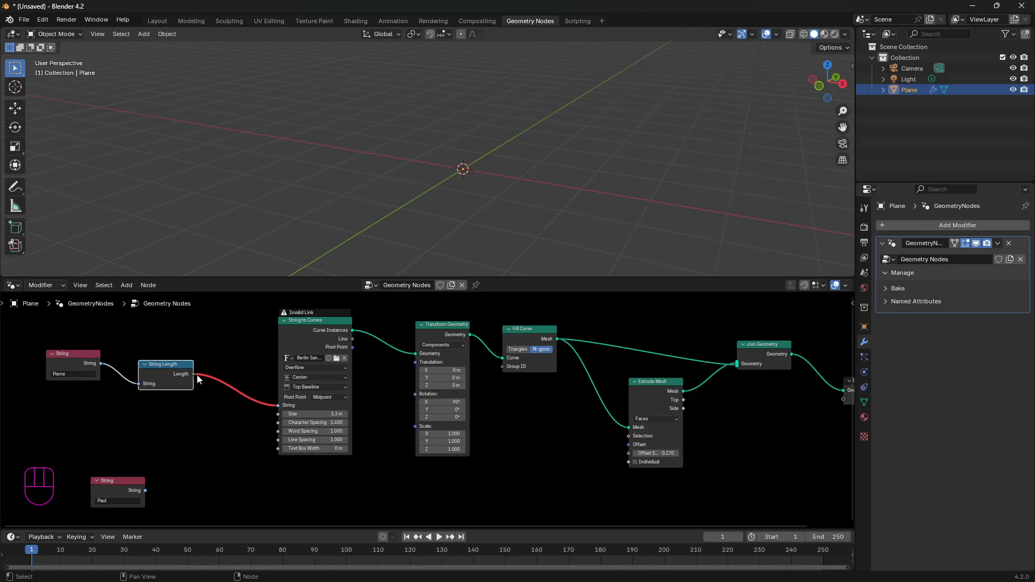
pyautogui.keyDown('ctrl'); pyautogui.moveTo(242, 380); pyautogui.dragTo(205, 489, button='right'); pyautogui.keyUp('ctrl')
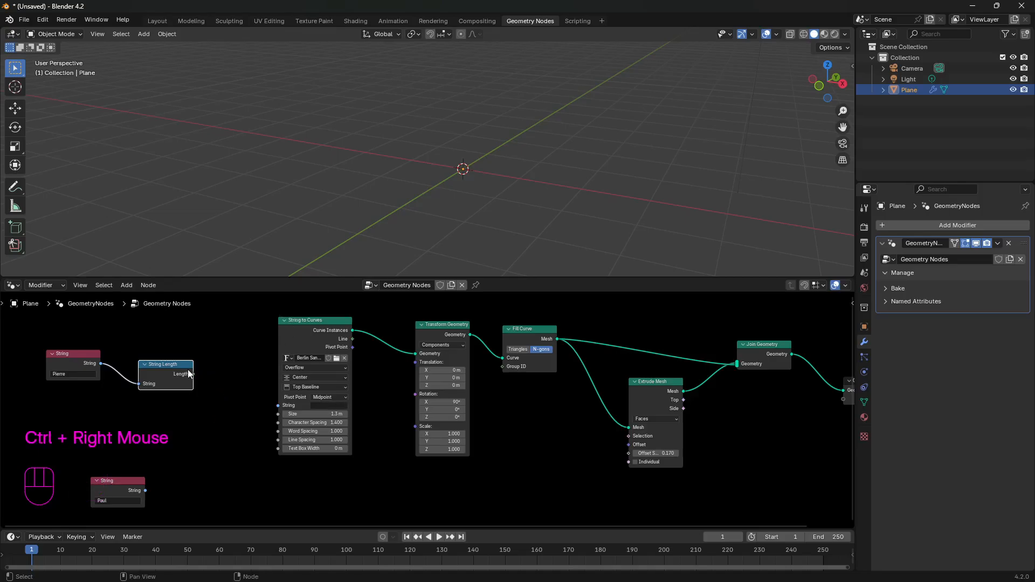
# Step: Maximize the node editor and add a Value to String node between String Length and String to Curves
pyautogui.moveTo(188, 373); pyautogui.dragTo(180, 365)
pyautogui.scroll(2, 181, 394)
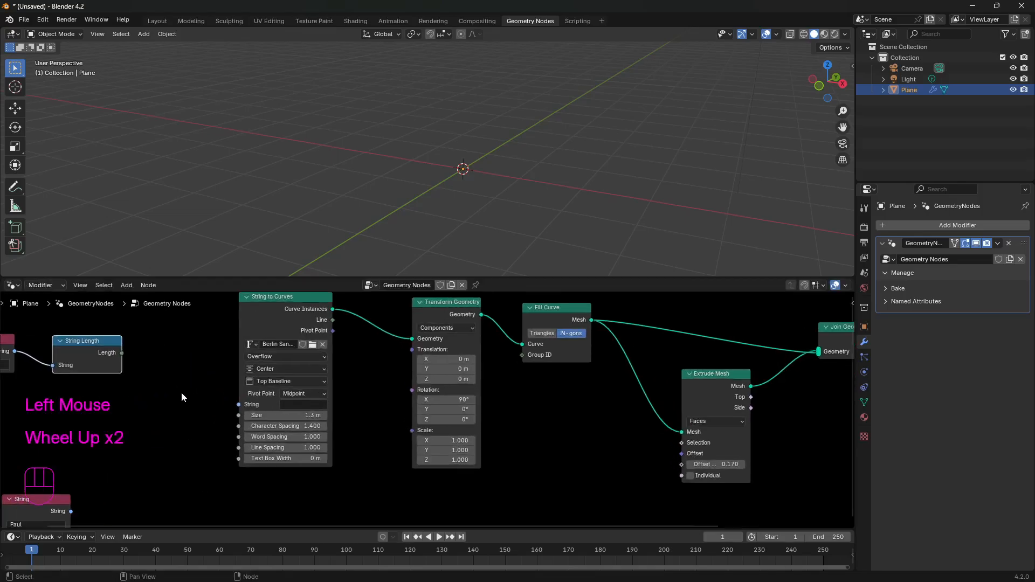
pyautogui.scroll(1, 182, 392)
pyautogui.moveTo(182, 392); pyautogui.dragTo(270, 379, button='middle')
pyautogui.hotkey('ctrl', 'space')
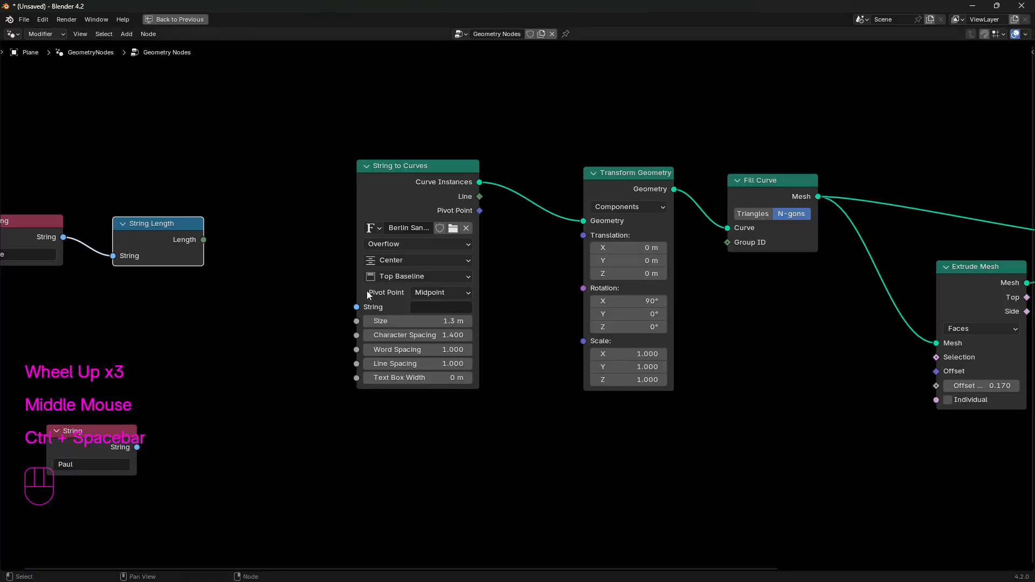
pyautogui.moveTo(367, 294); pyautogui.dragTo(490, 309, button='middle')
pyautogui.scroll(2, 482, 319)
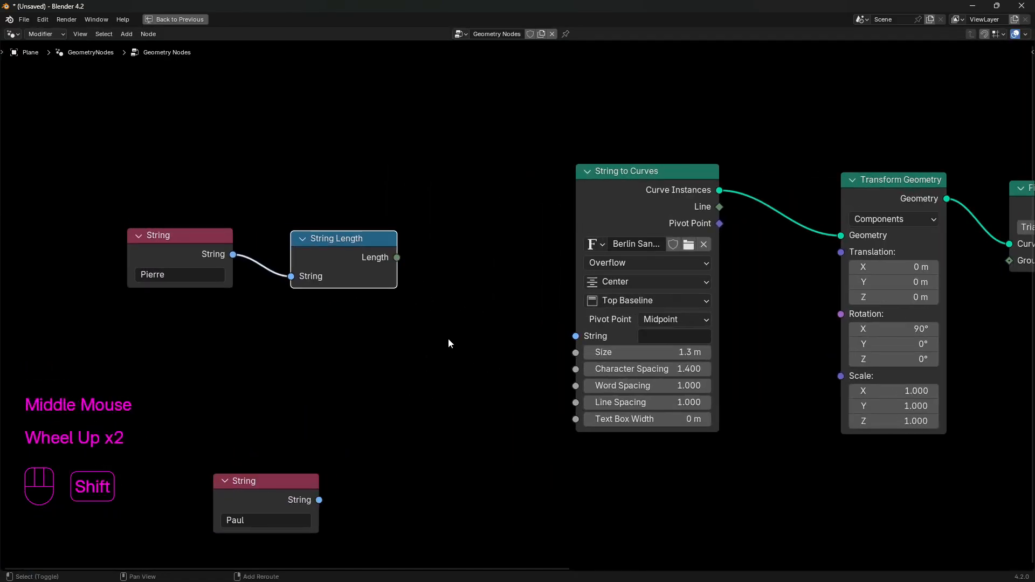
pyautogui.hotkey('shift', 'a')
pyautogui.write('value')
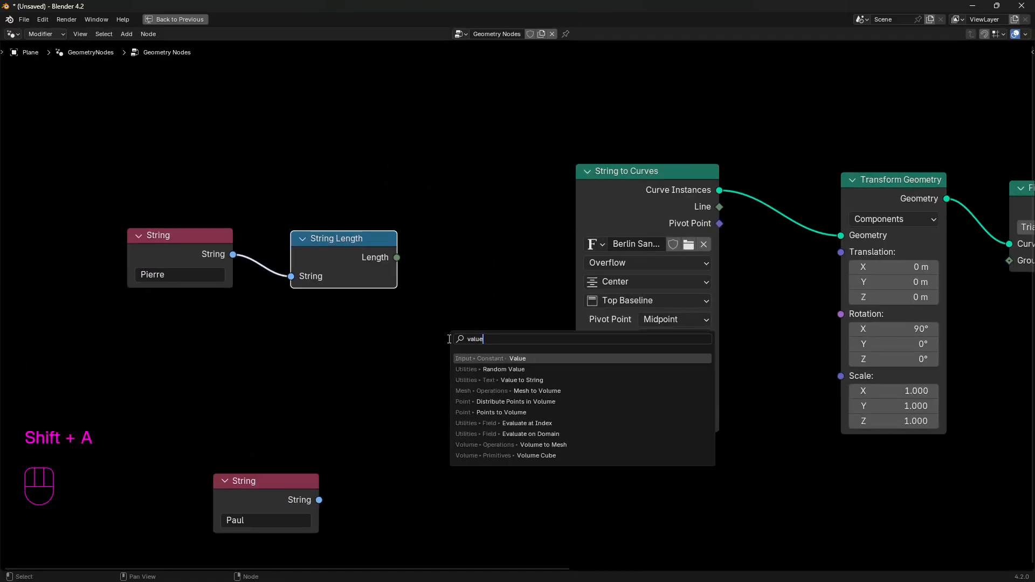
pyautogui.write('to')
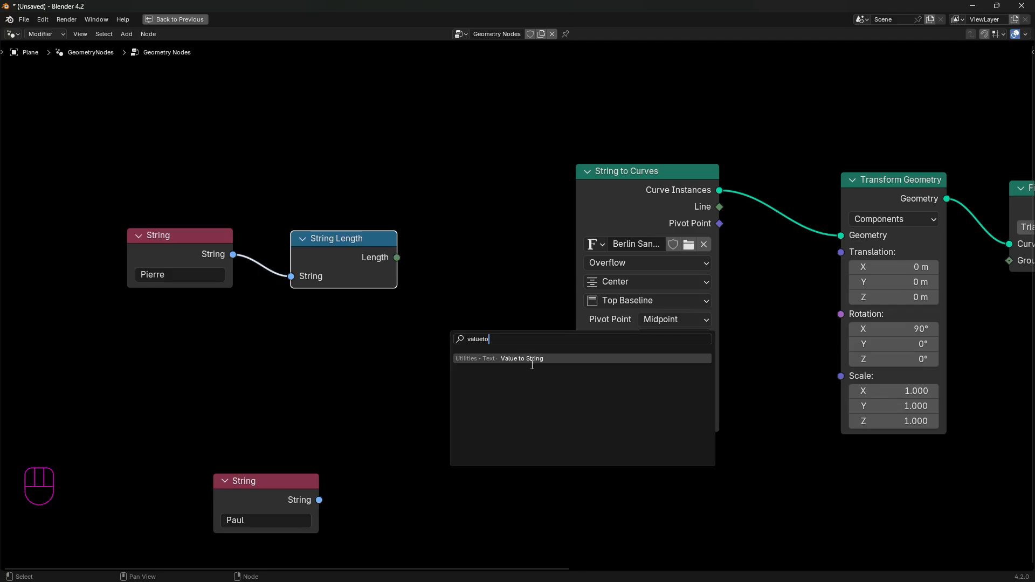
pyautogui.click(537, 359)
pyautogui.click(399, 390)
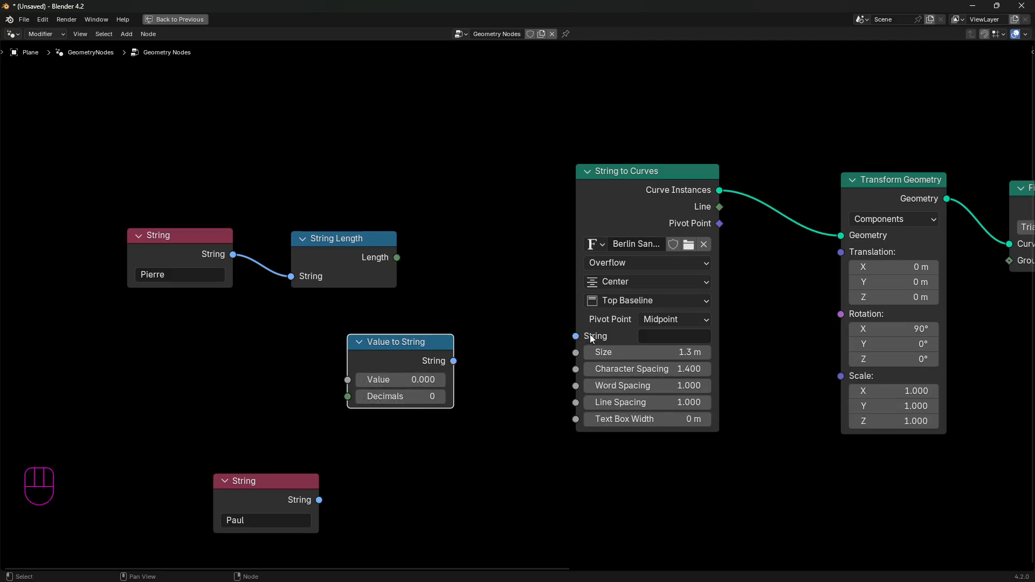
# Step: Connect String Length's output through Value to String into the String input of String to Curves, tidy the nodes and restore the editor layout
pyautogui.moveTo(637, 174); pyautogui.dragTo(641, 163)
pyautogui.moveTo(406, 354); pyautogui.dragTo(581, 327)
pyautogui.moveTo(425, 323); pyautogui.dragTo(479, 291)
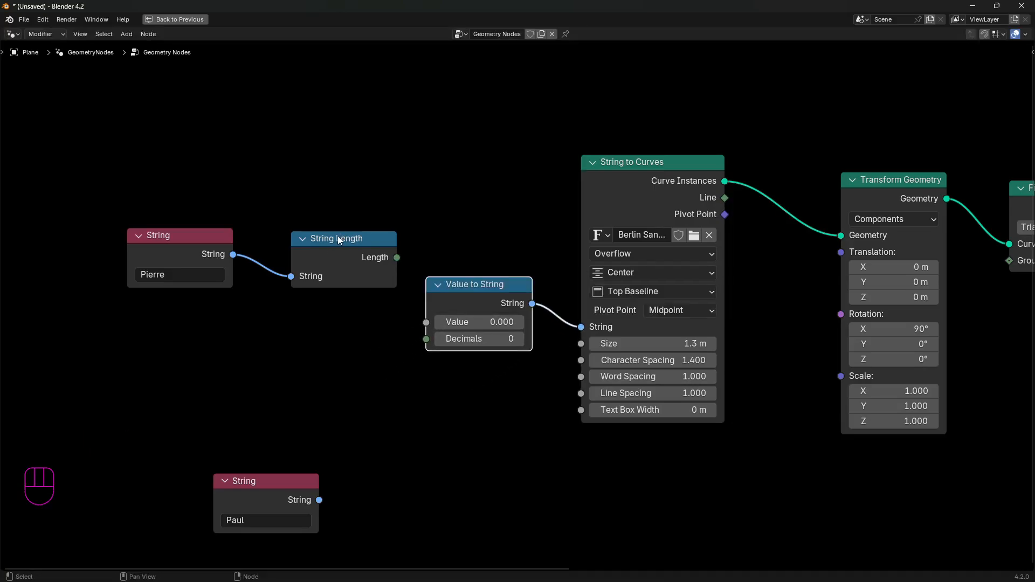
pyautogui.moveTo(329, 239); pyautogui.dragTo(311, 236)
pyautogui.moveTo(380, 256); pyautogui.dragTo(393, 293)
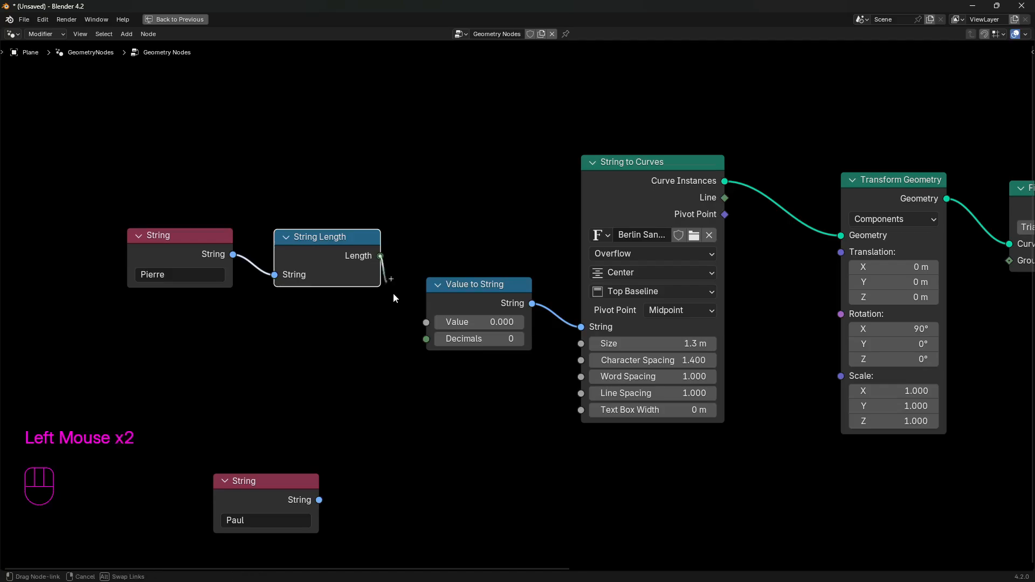
pyautogui.moveTo(427, 322); pyautogui.dragTo(427, 323)
pyautogui.hotkey('ctrl', 'space')
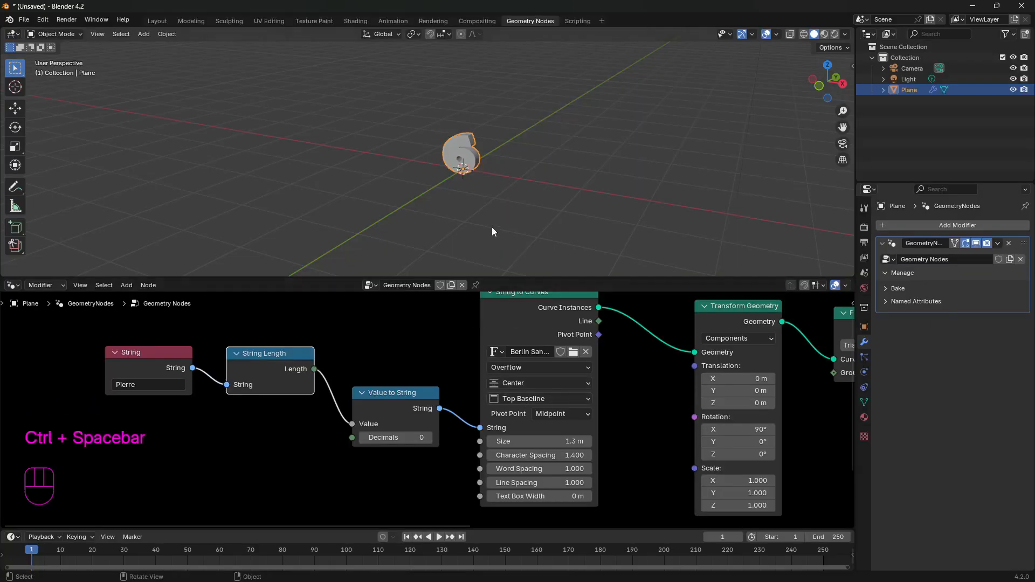
# Step: Replace the String node's text with a different, four-letter first name
pyautogui.scroll(3, 483, 151)
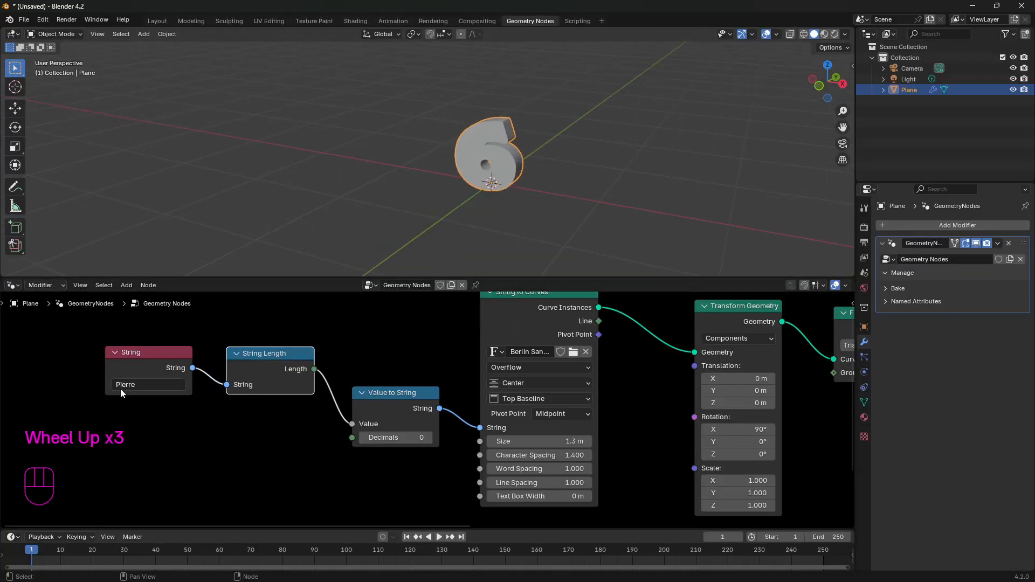
pyautogui.click(139, 385)
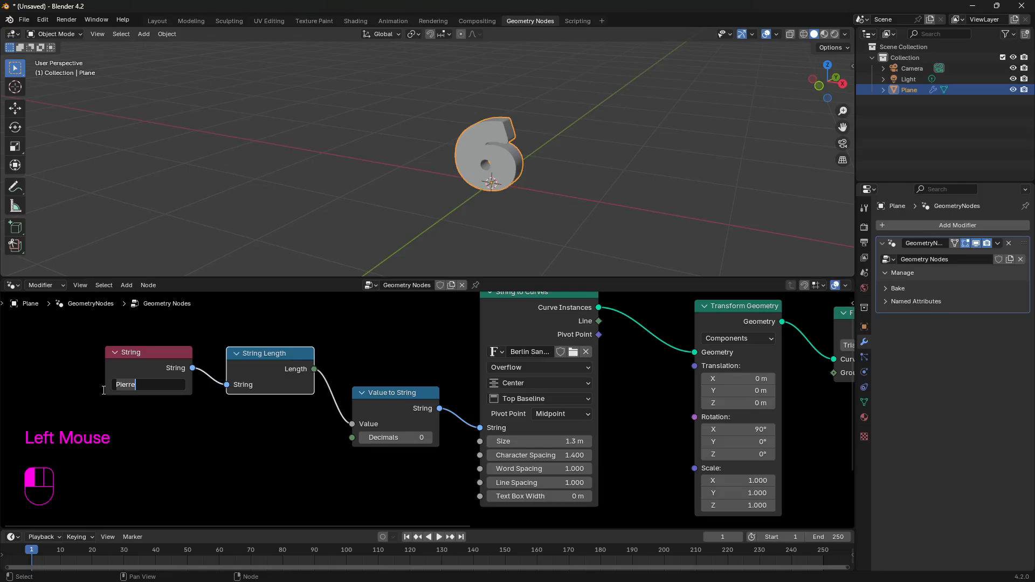
pyautogui.write('Paul')
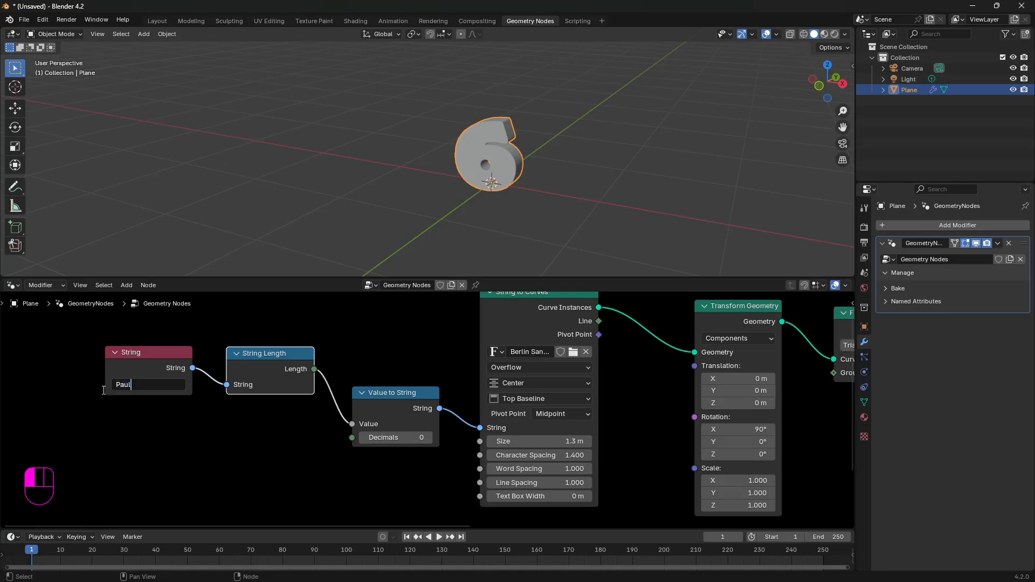
pyautogui.click(200, 459)
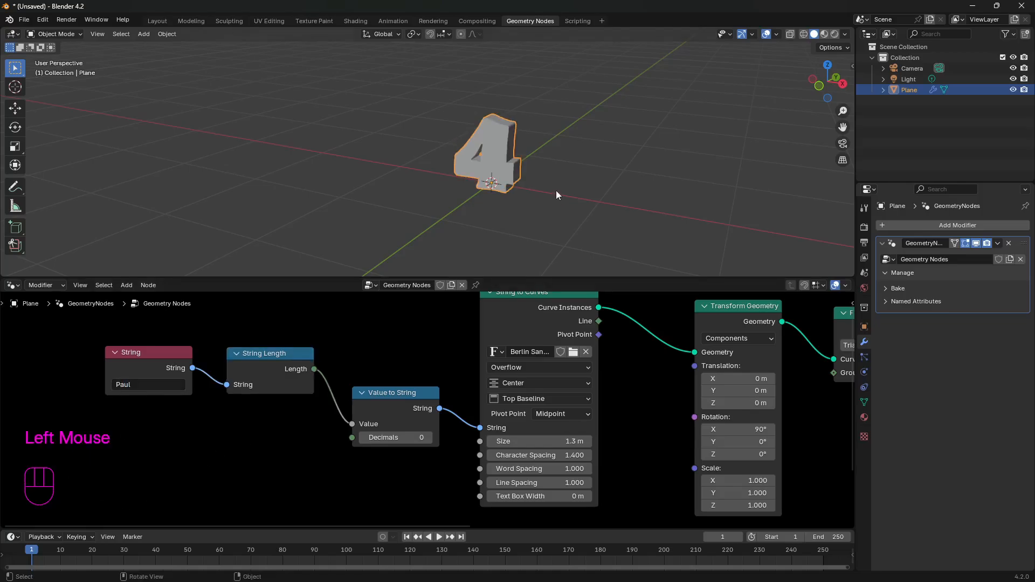
# Step: Change the String node's text to two first names joined by a plus sign, and nudge Value to String upward
pyautogui.doubleClick(134, 384)
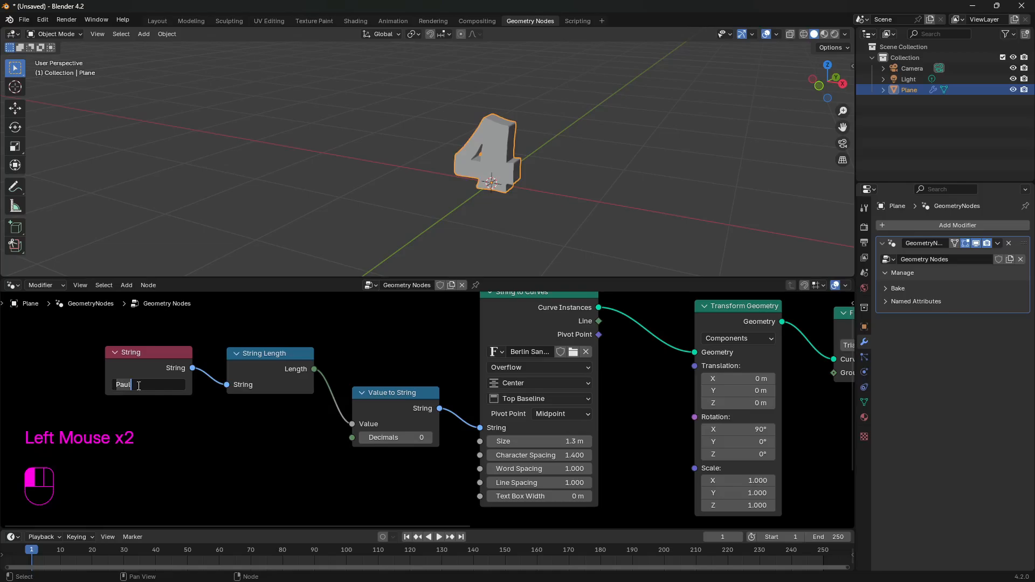
pyautogui.write('+Pierre')
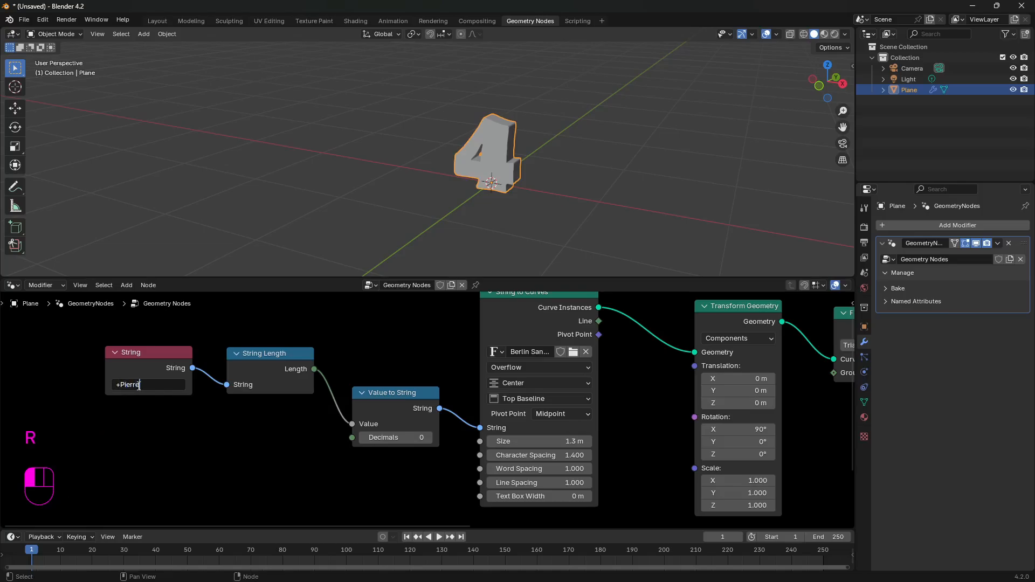
pyautogui.press('BackSpace')
pyautogui.press('BackSpace')
pyautogui.press('BackSpace')
pyautogui.press('BackSpace')
pyautogui.press('BackSpace')
pyautogui.press('BackSpace')
pyautogui.write('paul+Pierre')
pyautogui.press('Return')
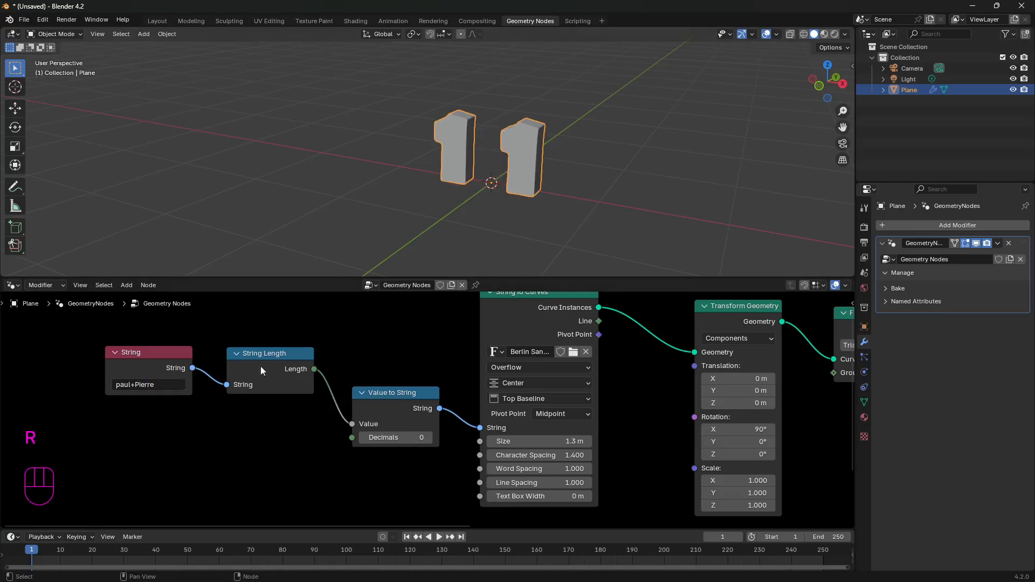
pyautogui.moveTo(405, 390); pyautogui.dragTo(407, 382)
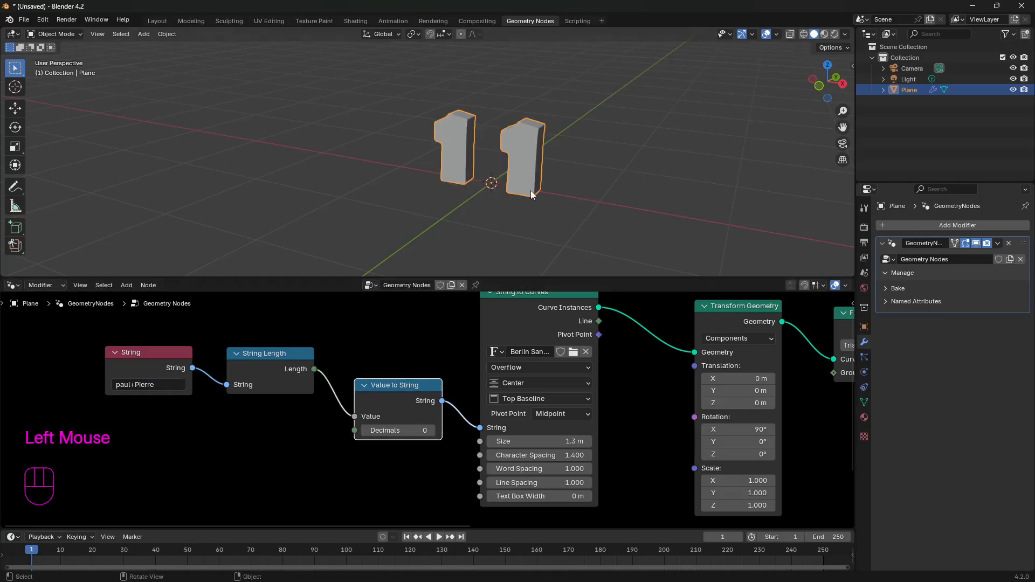
# Step: Remove the first name and the plus sign from the String node's text, keeping only the second name
pyautogui.click(157, 386)
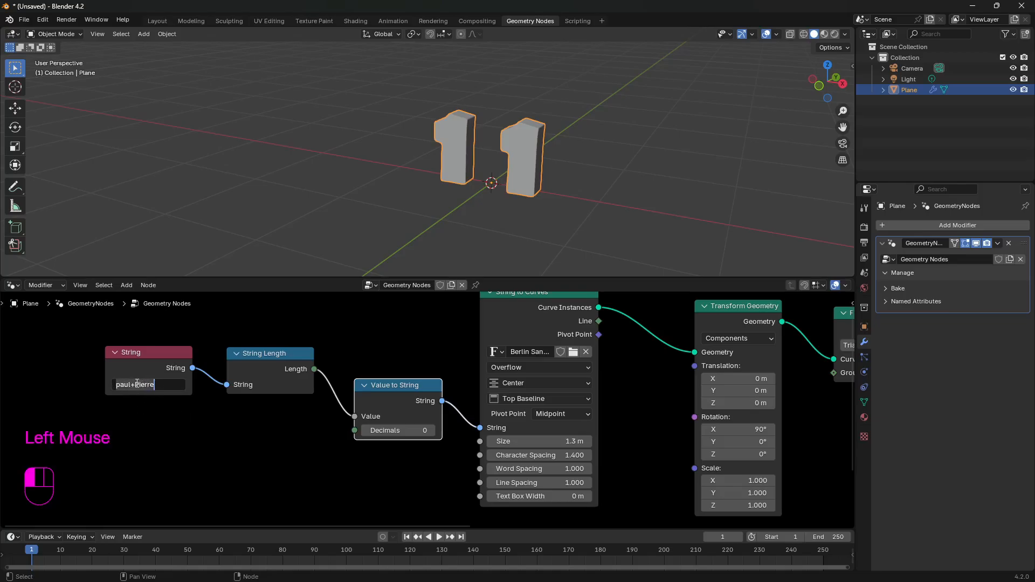
pyautogui.click(136, 384)
pyautogui.press('BackSpace')
pyautogui.press('BackSpace')
pyautogui.press('BackSpace')
pyautogui.press('BackSpace')
pyautogui.press('BackSpace')
pyautogui.press('Return')
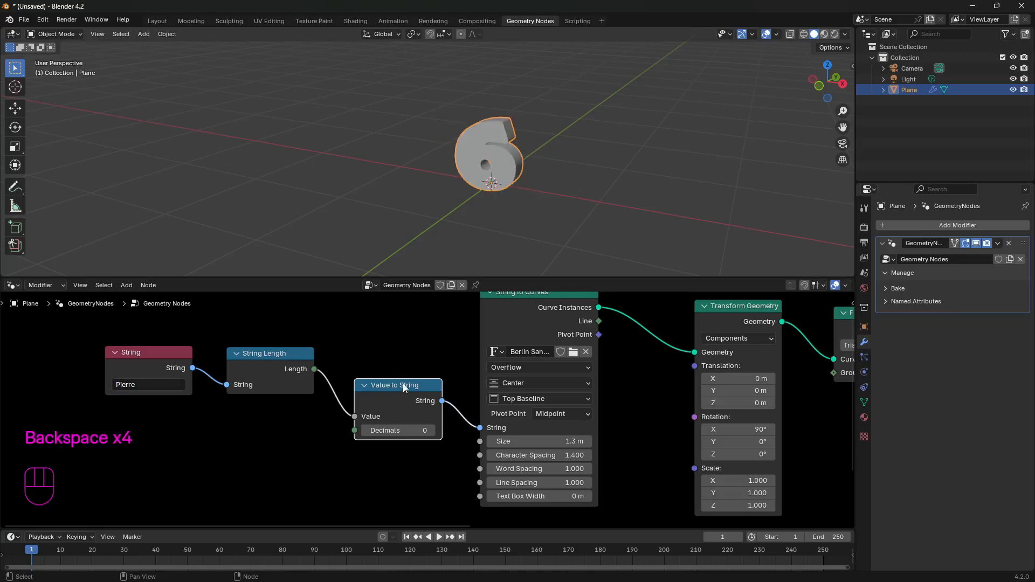
# Step: Reposition the Value to String and String Length nodes to tidy the chain beside the String node
pyautogui.moveTo(405, 387); pyautogui.dragTo(408, 358)
pyautogui.moveTo(278, 357); pyautogui.dragTo(277, 355)
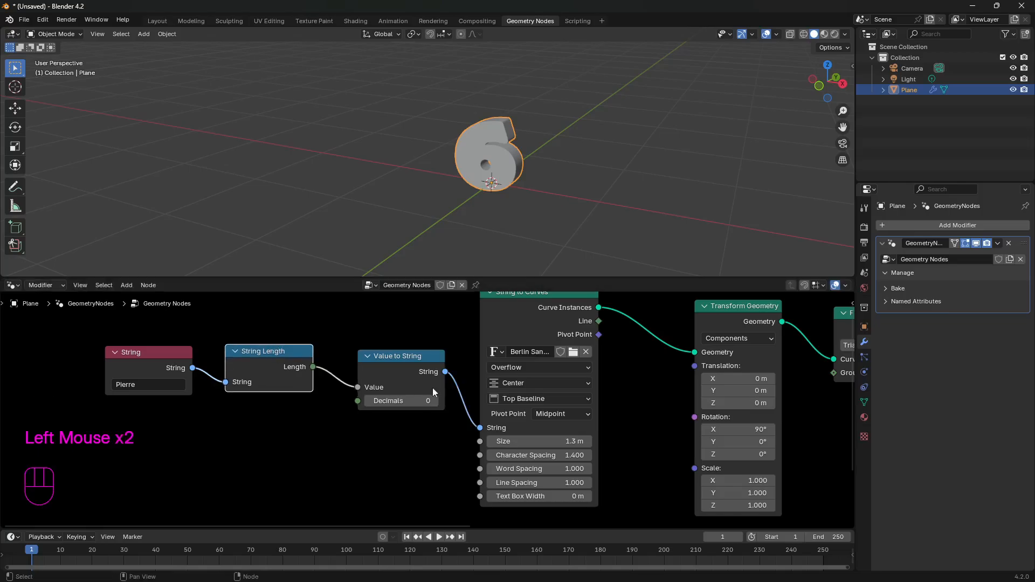
pyautogui.moveTo(406, 356); pyautogui.dragTo(402, 368)
pyautogui.click(241, 465)
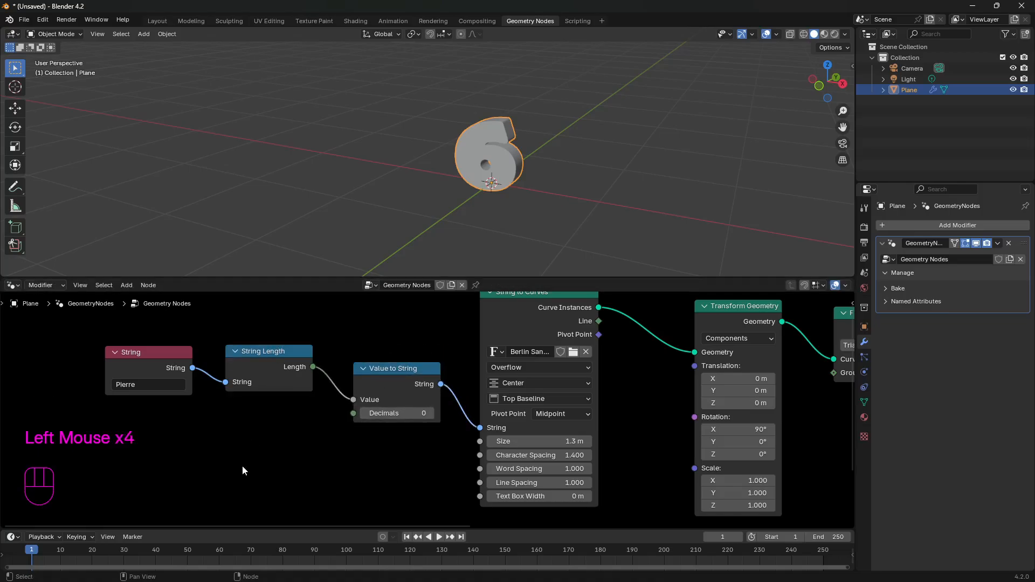
# Step: Move the timeline's current frame to 100
pyautogui.moveTo(32, 557); pyautogui.dragTo(415, 560)
pyautogui.moveTo(346, 557); pyautogui.dragTo(346, 557)
pyautogui.click(232, 467)
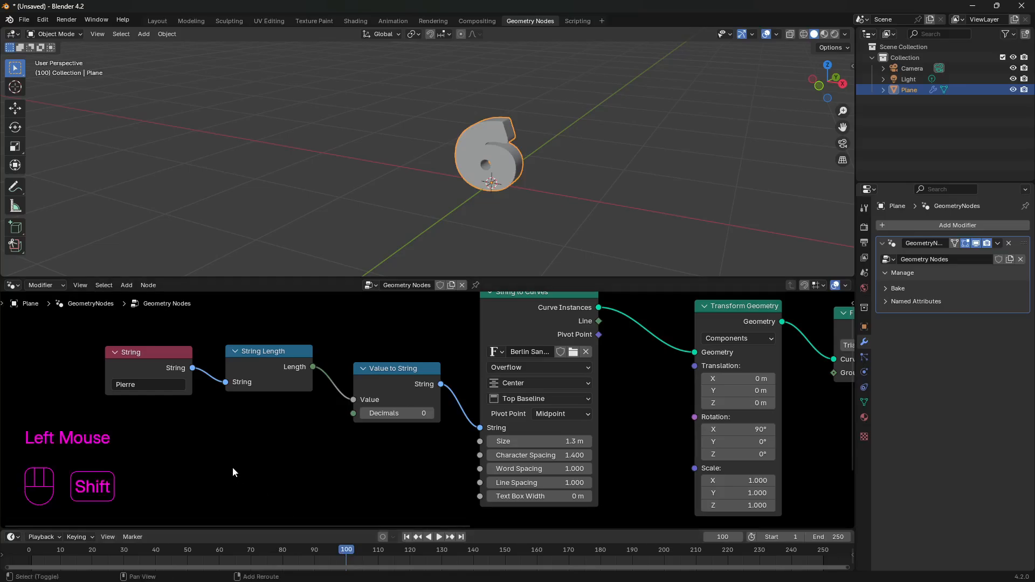
# Step: Add a Value node below String Length and drive its value with the expression #frame
pyautogui.hotkey('shift', 'a')
pyautogui.moveTo(232, 467)
pyautogui.write('value')
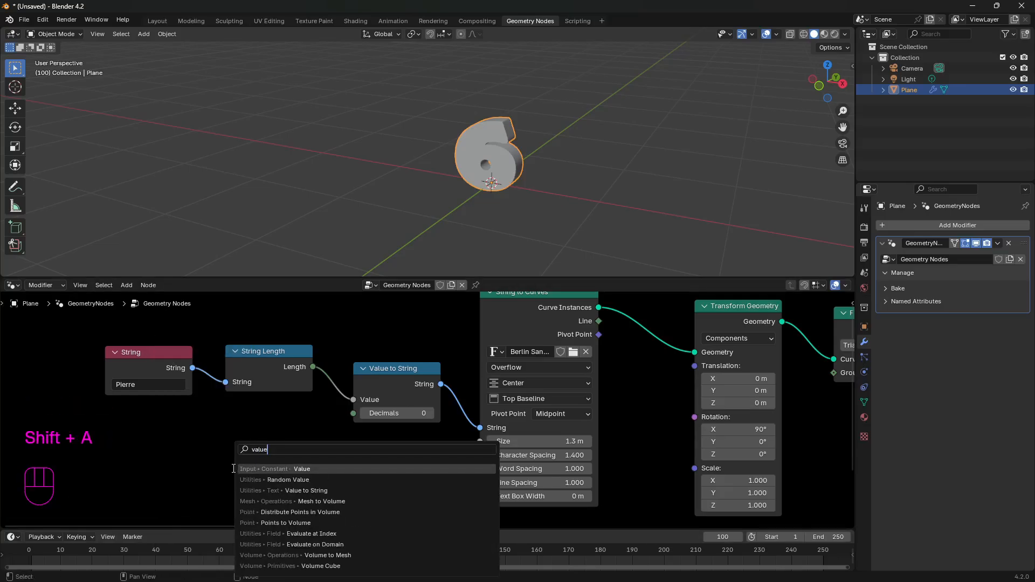
pyautogui.press('Return')
pyautogui.click(203, 428)
pyautogui.click(253, 465)
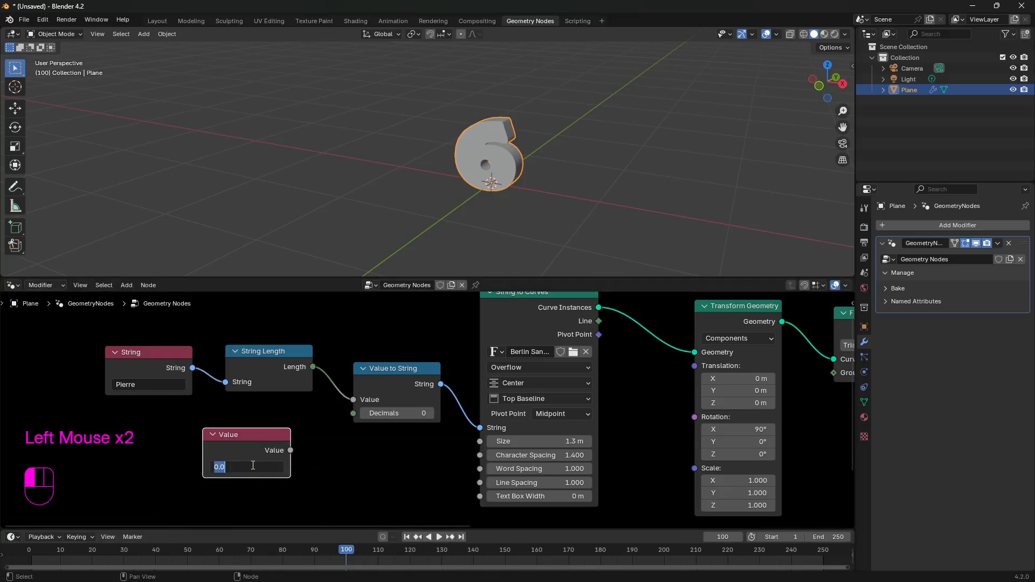
pyautogui.hotkey('ctrl', 'a')
pyautogui.write('100')
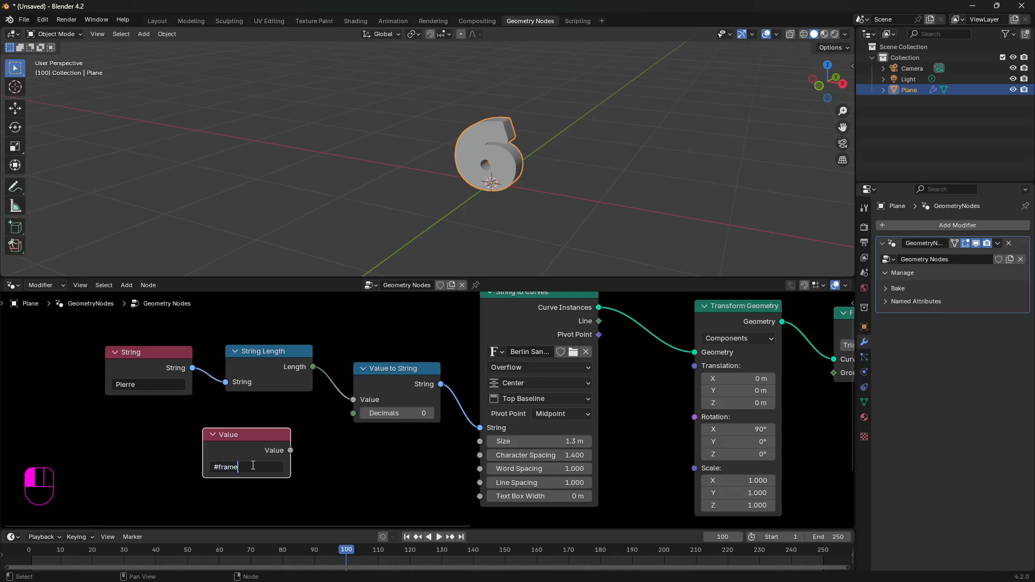
pyautogui.press('Return')
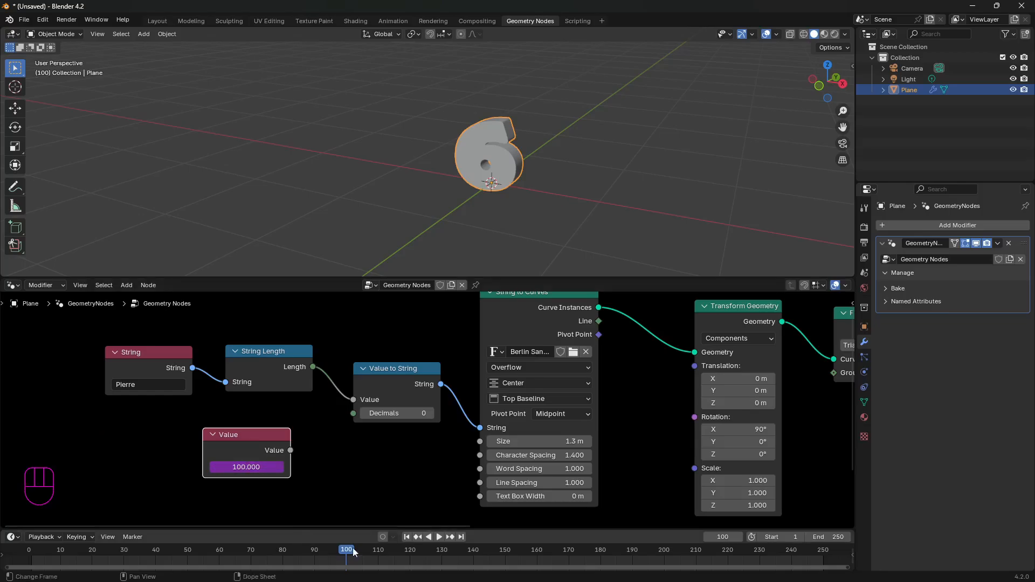
# Step: Link the driven Value node to Value to String's Value input and scrub the timeline, ending at frame 112
pyautogui.moveTo(353, 548); pyautogui.dragTo(392, 555)
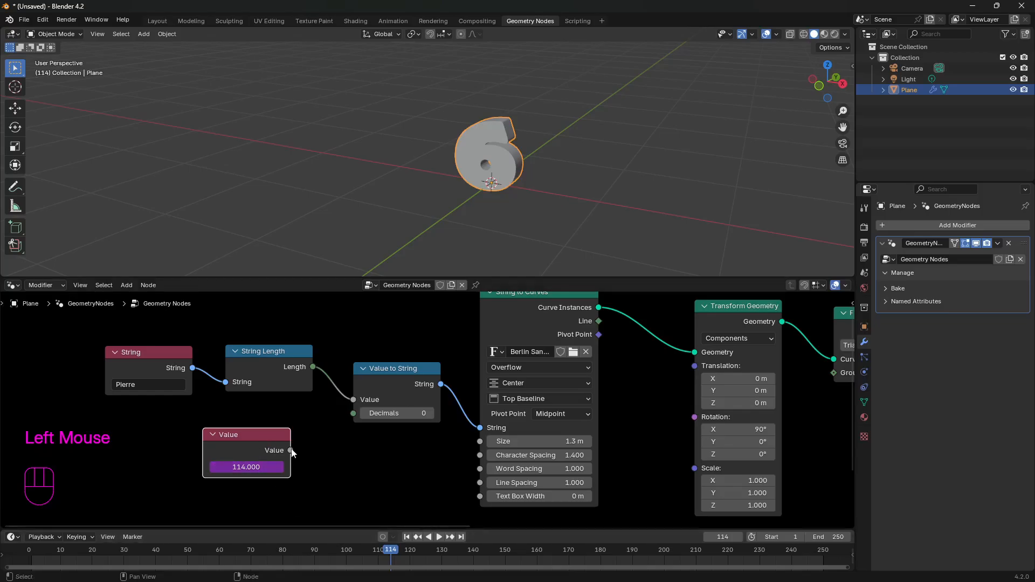
pyautogui.moveTo(290, 450); pyautogui.dragTo(353, 400)
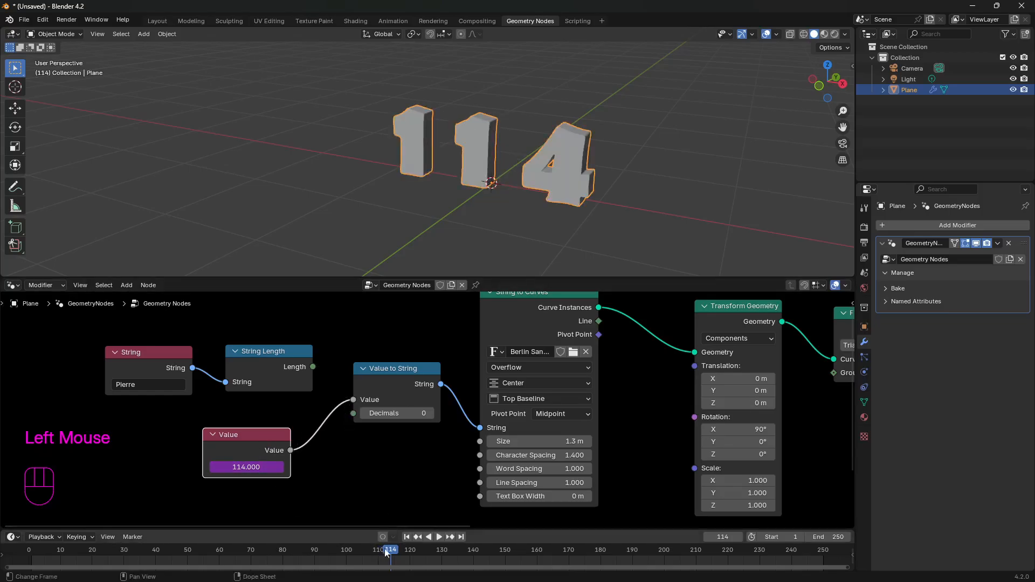
pyautogui.moveTo(394, 552)
pyautogui.mouseDown()
pyautogui.moveTo(185, 527)
pyautogui.moveTo(421, 526)
pyautogui.moveTo(633, 545)
pyautogui.moveTo(384, 547)
pyautogui.mouseUp()
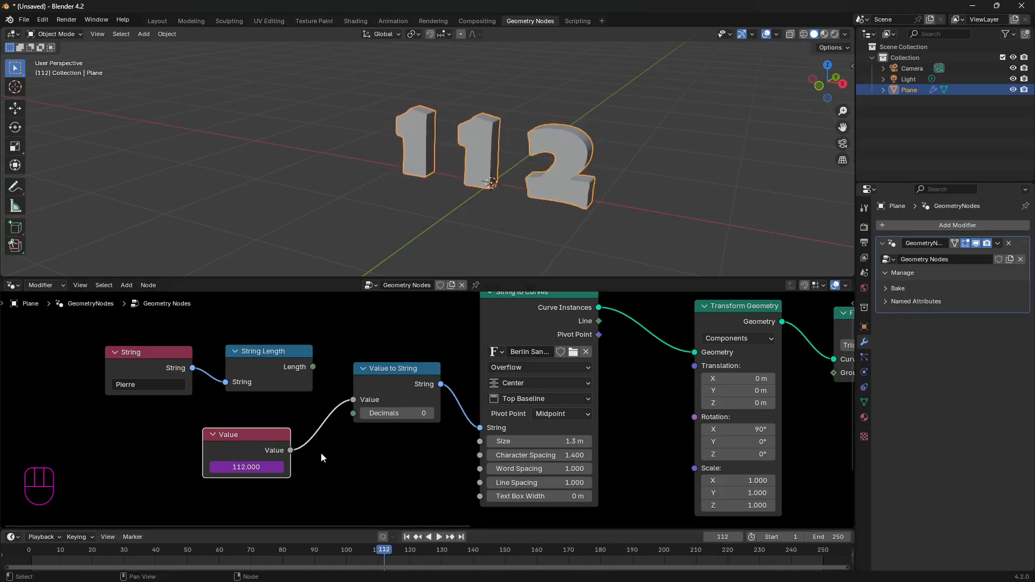
# Step: Delete the driven Value node and the Value to String node
pyautogui.click(228, 445)
pyautogui.press('x')
pyautogui.click(395, 379)
pyautogui.press('x')
# Step: Add a Replace String node in the free space before String to Curves
pyautogui.hotkey('shift', 'a')
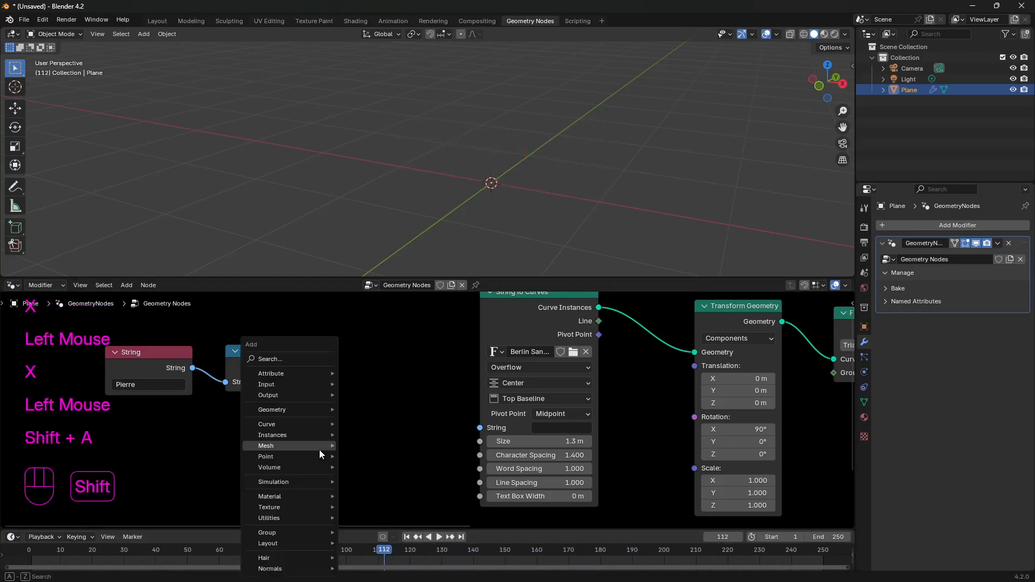
pyautogui.moveTo(319, 451)
pyautogui.write('string')
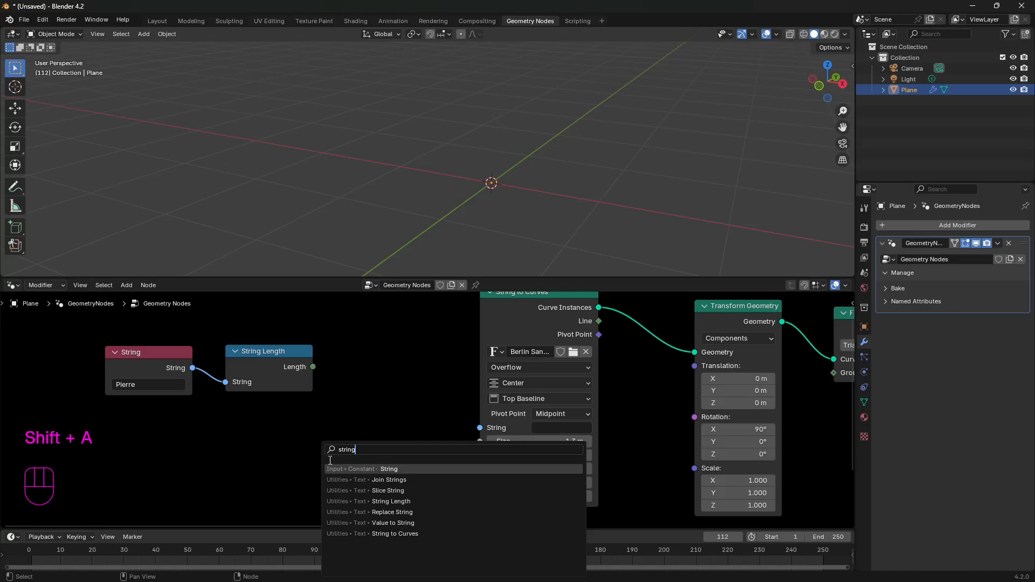
pyautogui.click(390, 512)
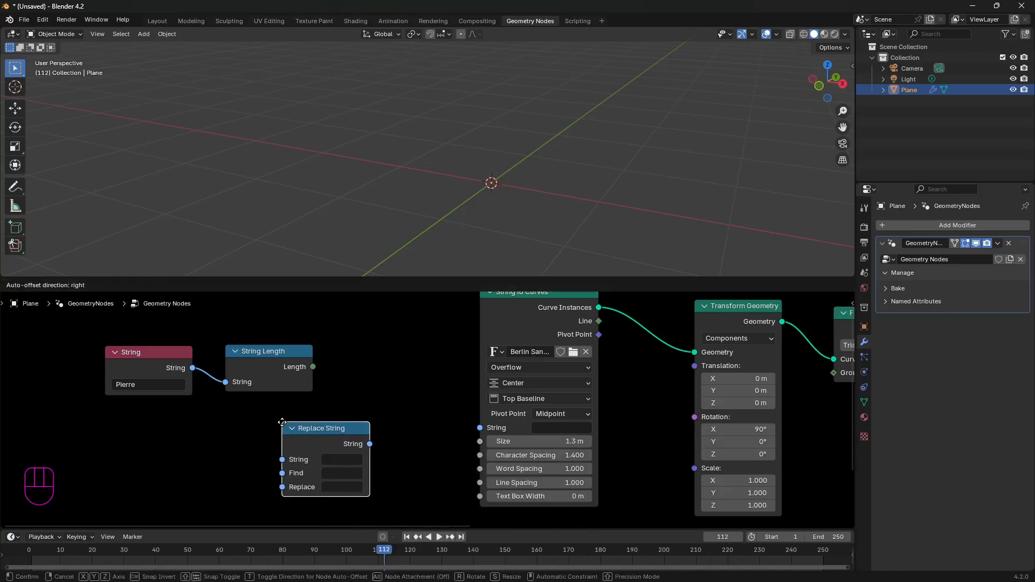
pyautogui.click(280, 430)
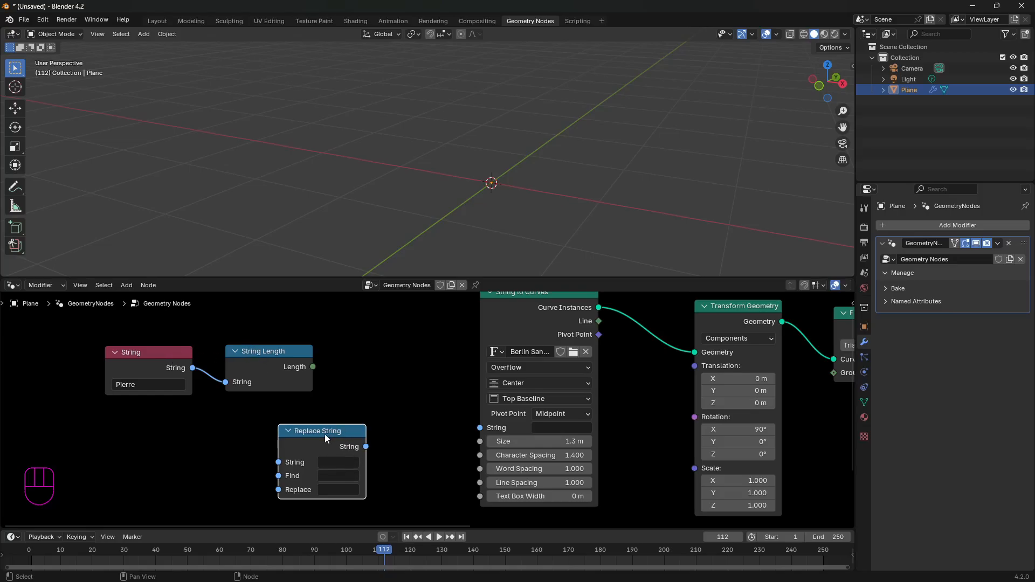
pyautogui.moveTo(329, 434); pyautogui.dragTo(351, 422)
# Step: Delete String Length and wire Replace String between the String node and the String input of String to Curves
pyautogui.click(282, 351)
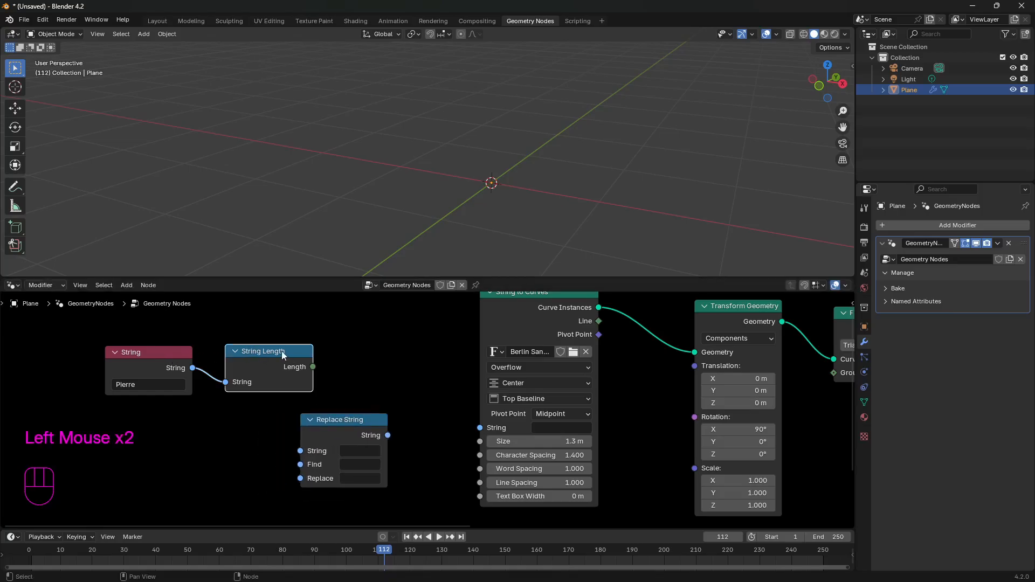
pyautogui.press('x')
pyautogui.moveTo(192, 369); pyautogui.dragTo(300, 450)
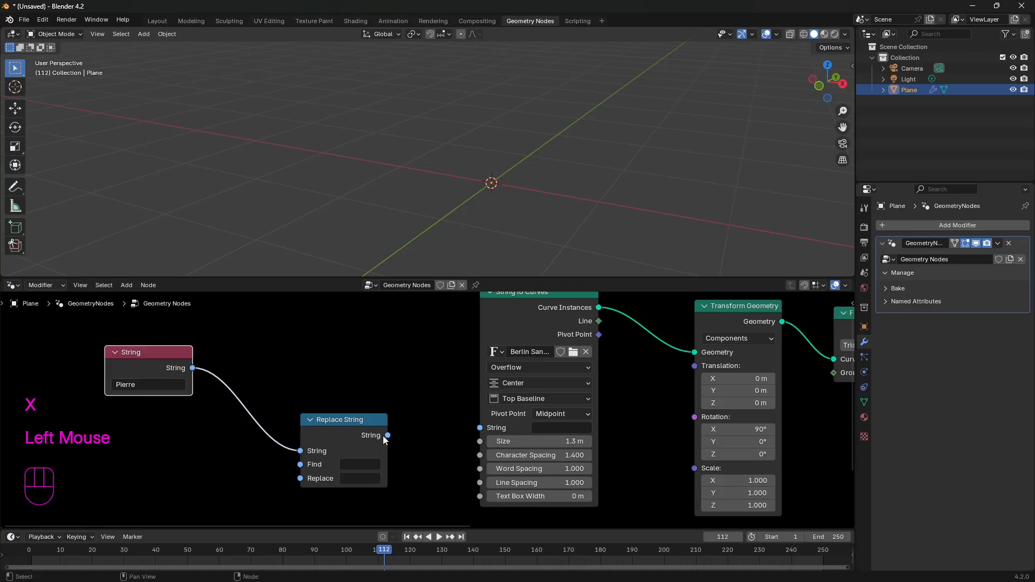
pyautogui.moveTo(388, 435); pyautogui.dragTo(479, 427)
pyautogui.moveTo(344, 414); pyautogui.dragTo(355, 361)
# Step: Set the String node's text to two first names joined by "et" and frame the whole text in the viewport
pyautogui.click(160, 384)
pyautogui.press('BackSpace')
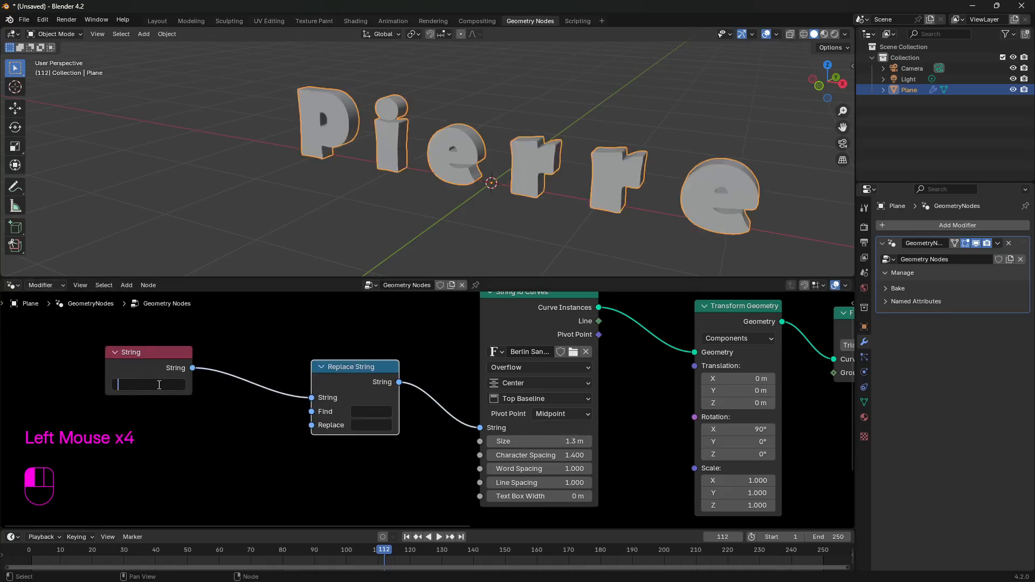
pyautogui.write('Pierre et ')
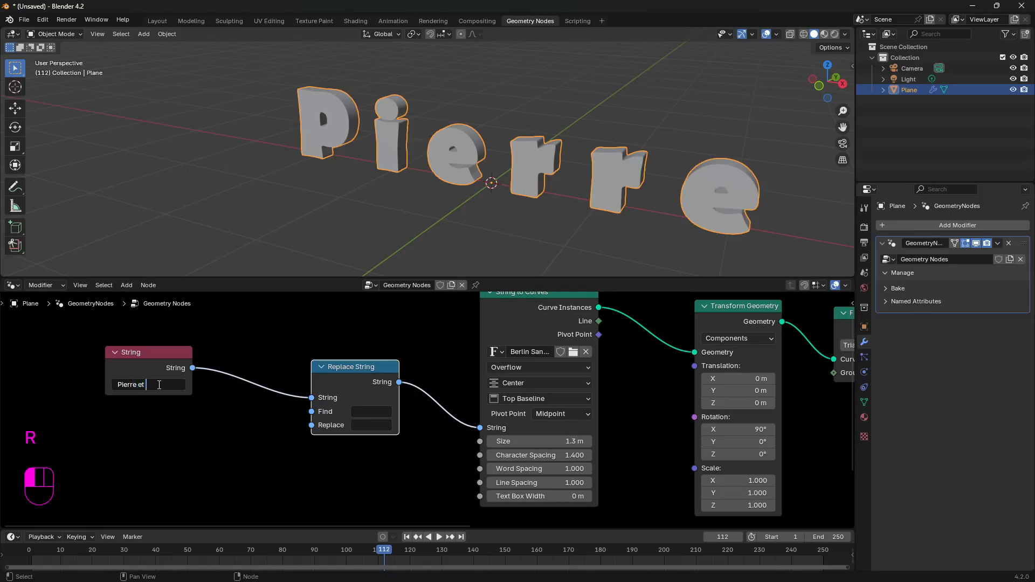
pyautogui.write('Paul')
pyautogui.press('Return')
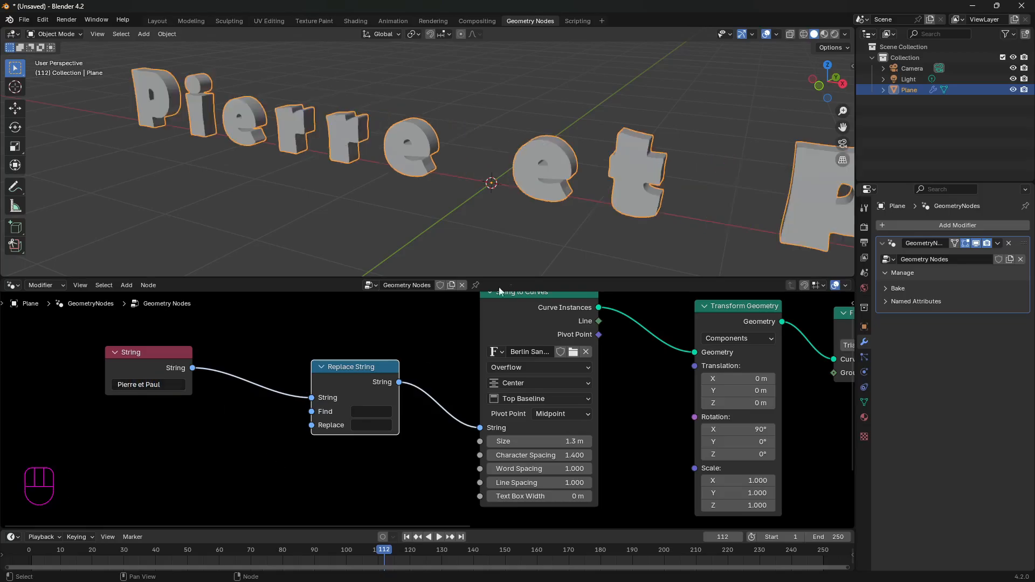
pyautogui.scroll(-3, 504, 218)
pyautogui.moveTo(503, 218); pyautogui.dragTo(413, 186, button='middle')
pyautogui.scroll(2, 501, 162)
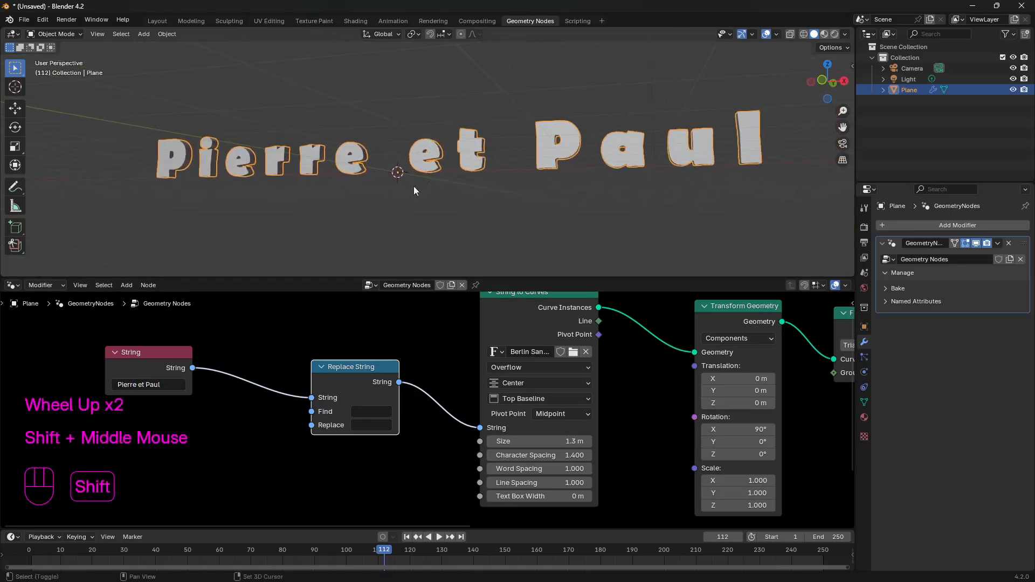
# Step: In Replace String, set Find to the text's second first name and Replace to a different first name
pyautogui.click(373, 410)
pyautogui.write('Paul')
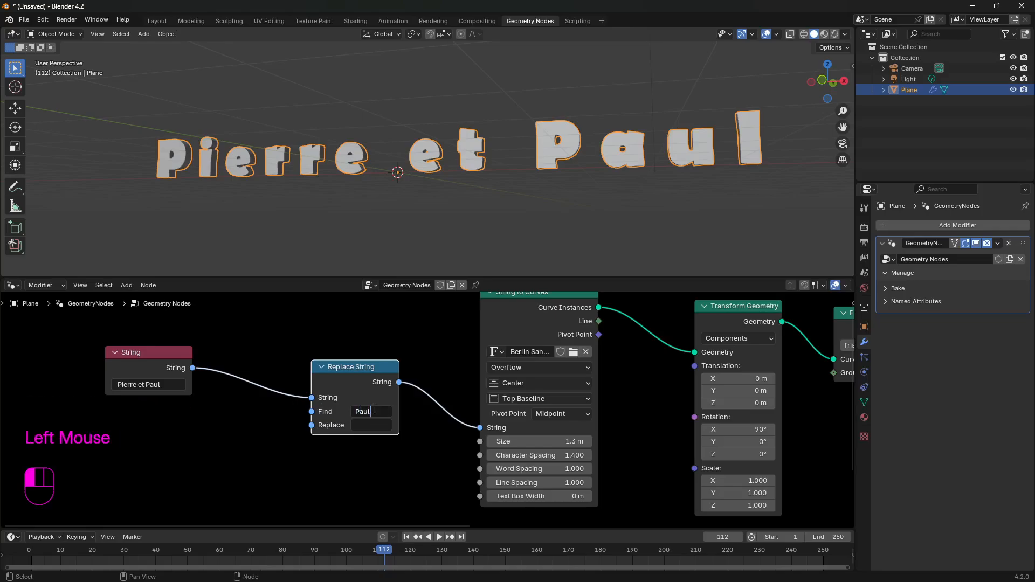
pyautogui.press('Tab')
pyautogui.write('aurence')
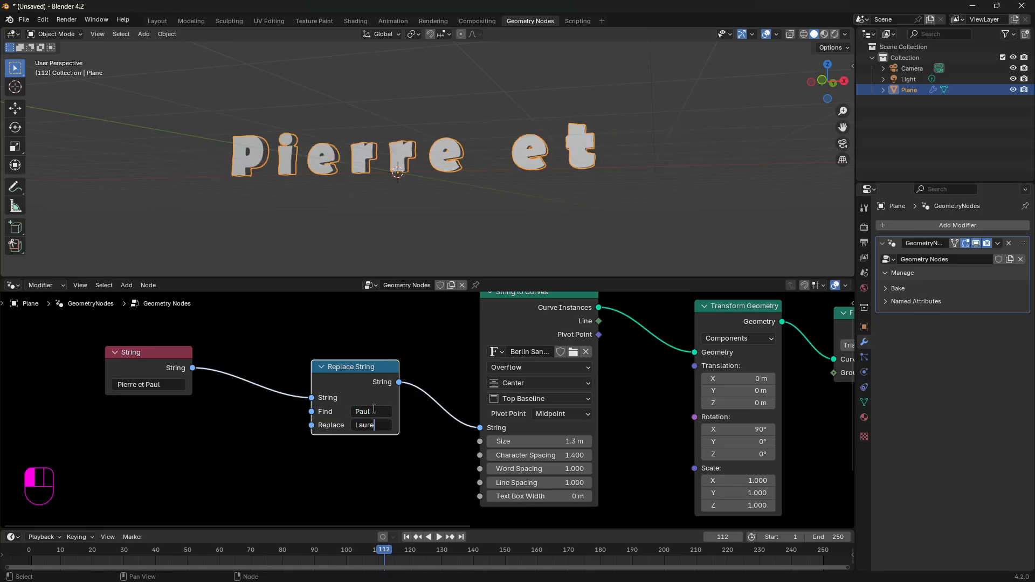
pyautogui.click(370, 446)
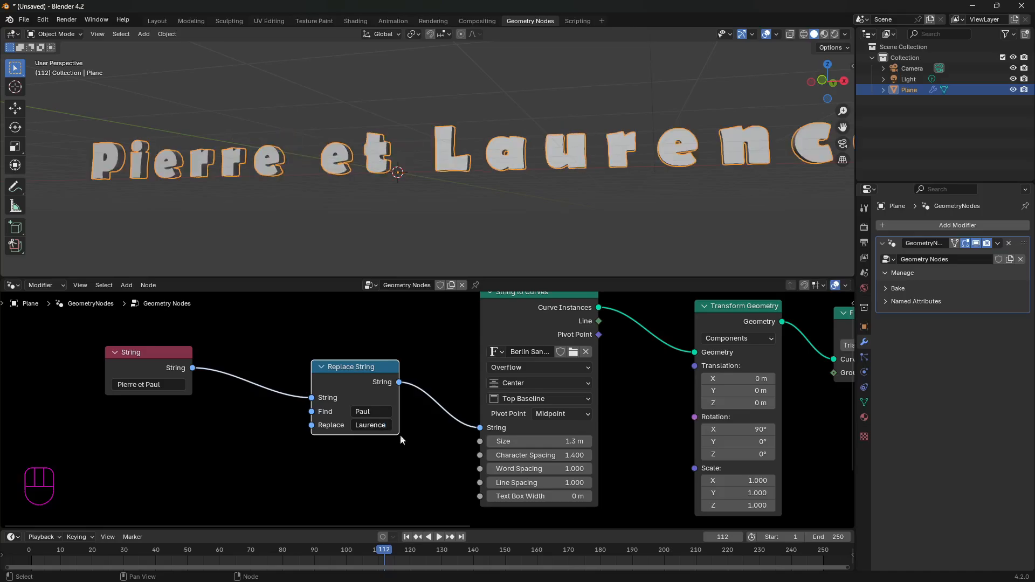
# Step: Swap the order of the two first names around "et" in the String node's text
pyautogui.scroll(-2, 503, 237)
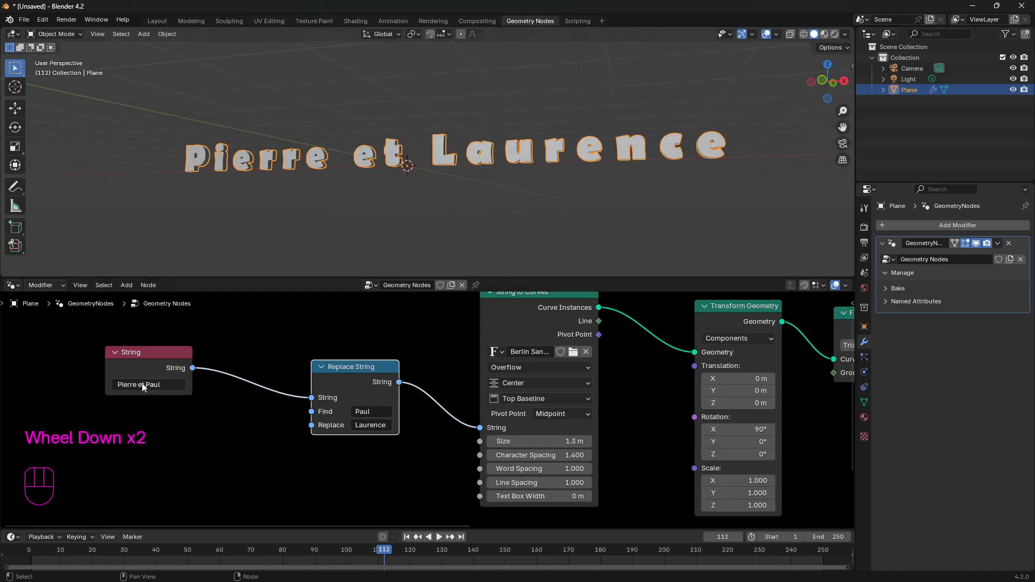
pyautogui.click(161, 387)
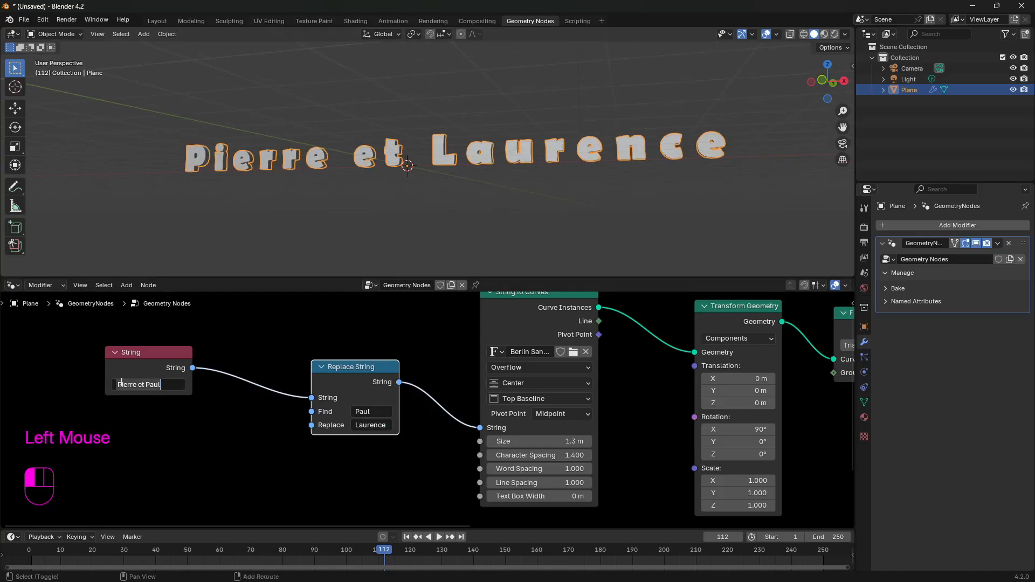
pyautogui.write('Paul et Pierre')
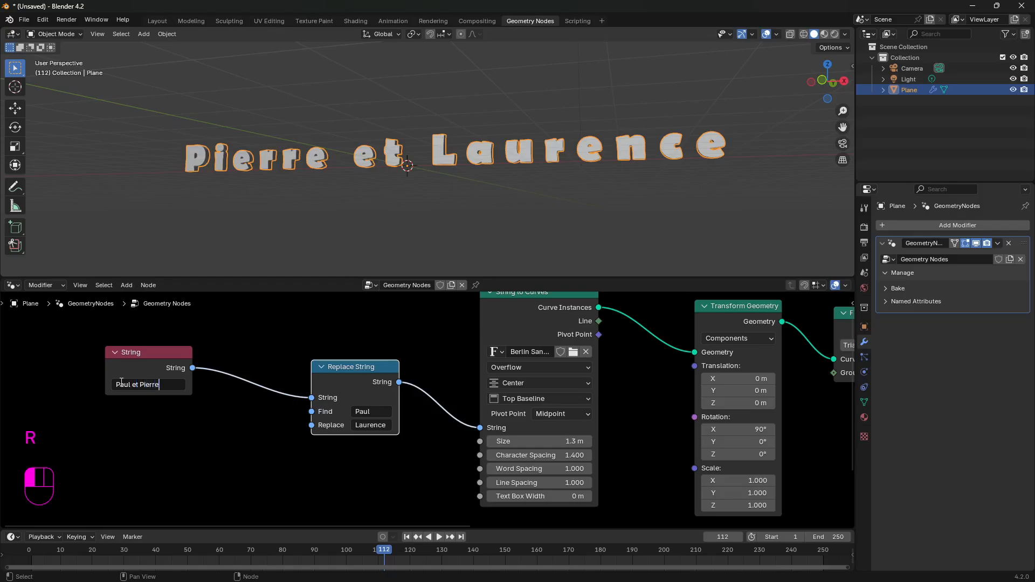
pyautogui.press('Return')
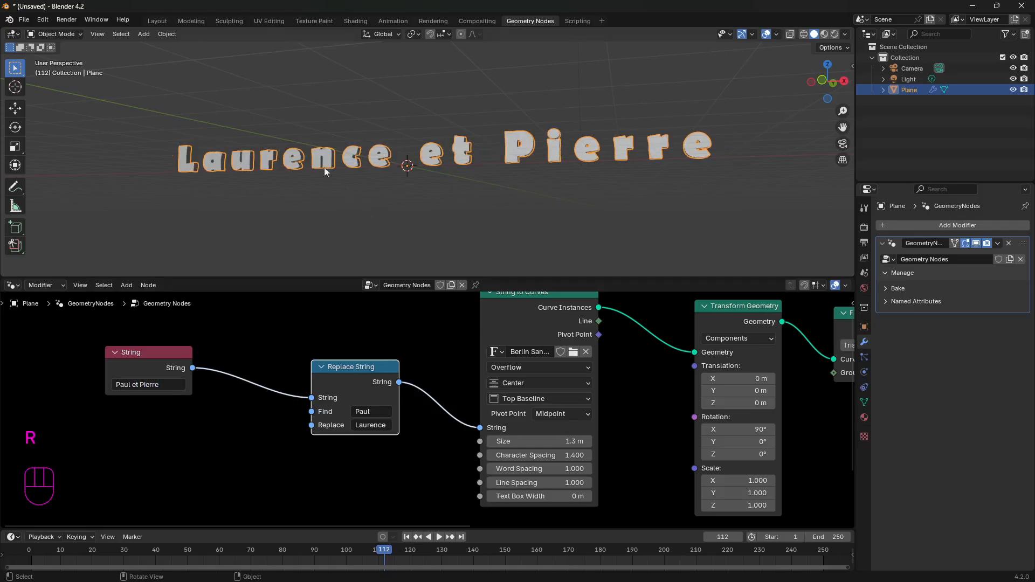
pyautogui.click(441, 438)
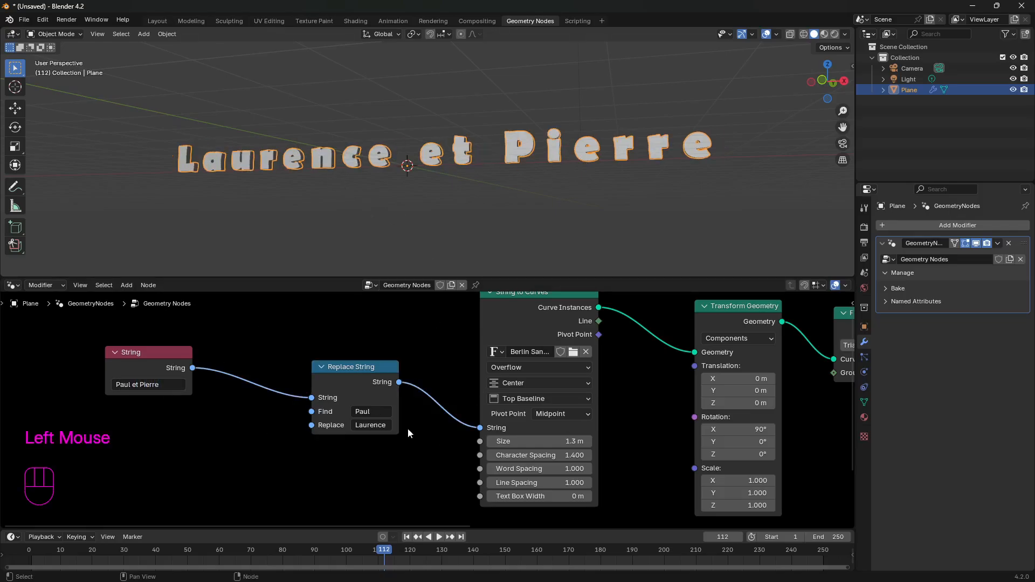